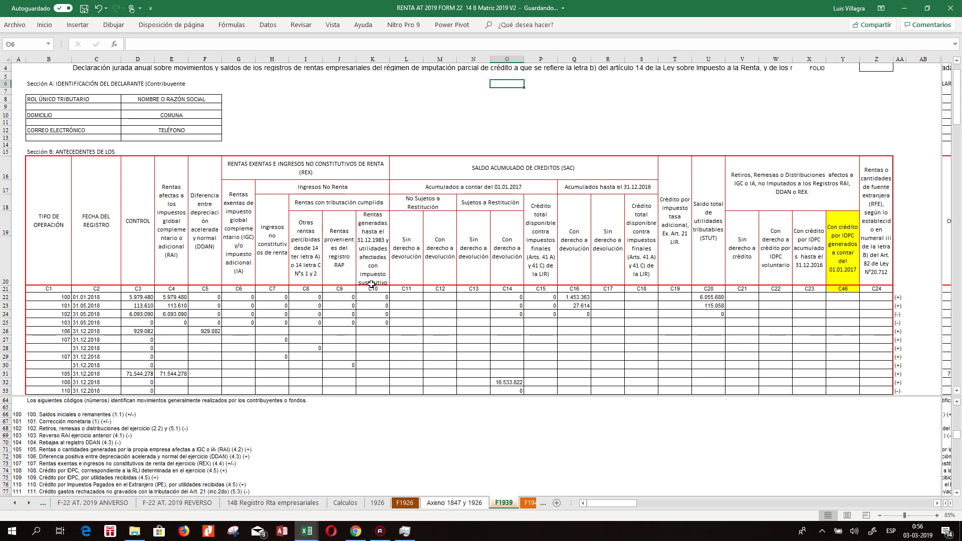
Open the Ejercicio N° 1 Clases 14 A sheet and review the 2016, 2017 and 2018 tax balances
left_click(15, 503)
left_click(15, 503)
left_click(125, 503)
left_click(524, 180)
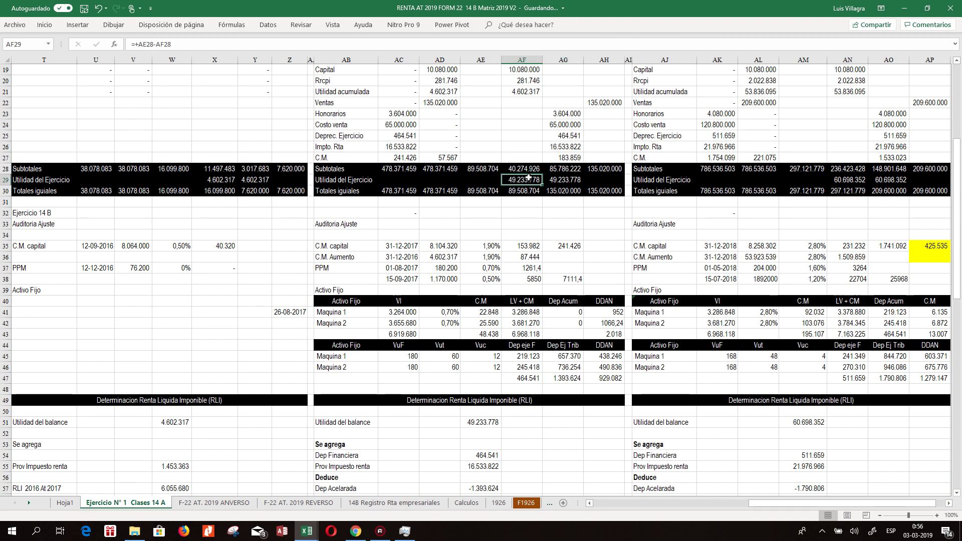
scroll(533, 225, "up", 6)
left_click(175, 134)
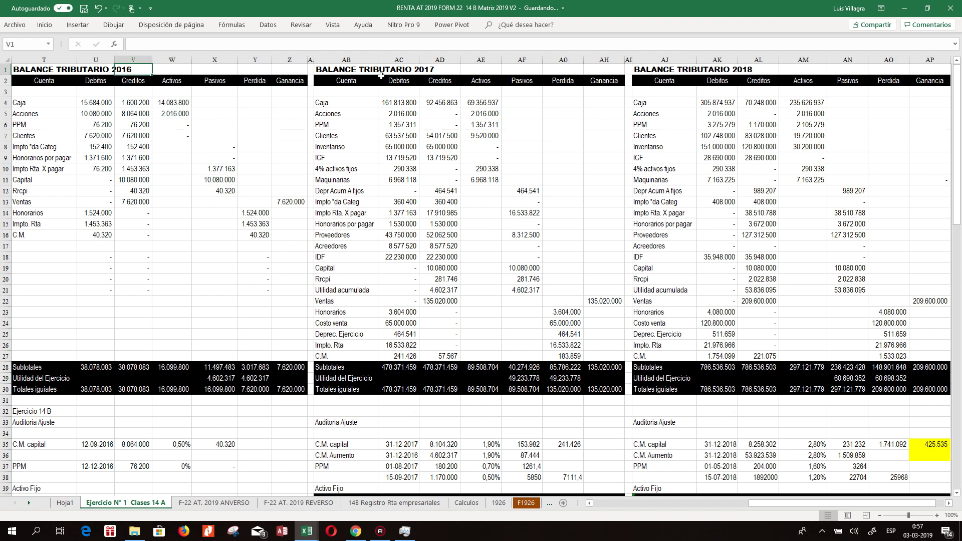
left_click(396, 67)
left_click(651, 69)
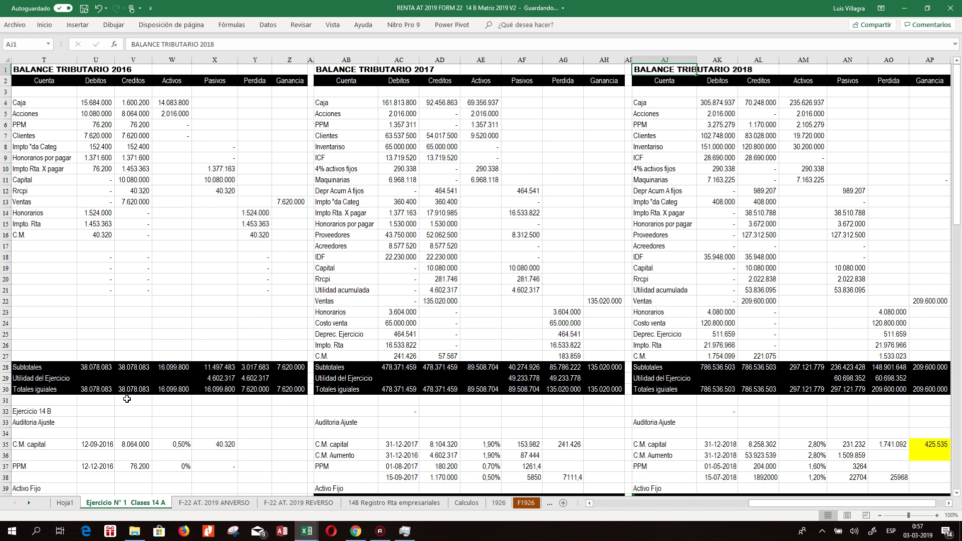
Examine the audit adjustments, the fixed asset depreciation tables and the RLI determination below the balances
left_click(106, 413)
left_click_drag(956, 244, 959, 243)
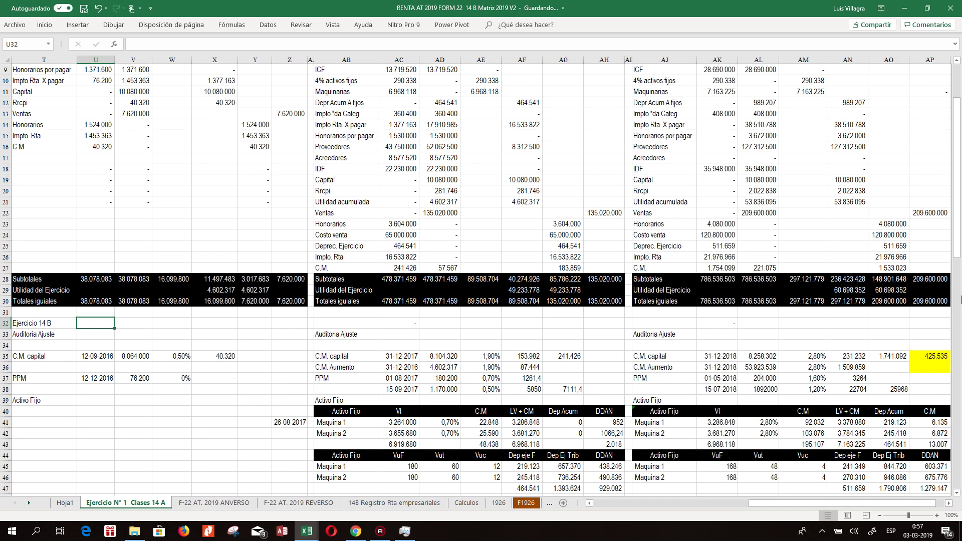
scroll(906, 240, "down", 4)
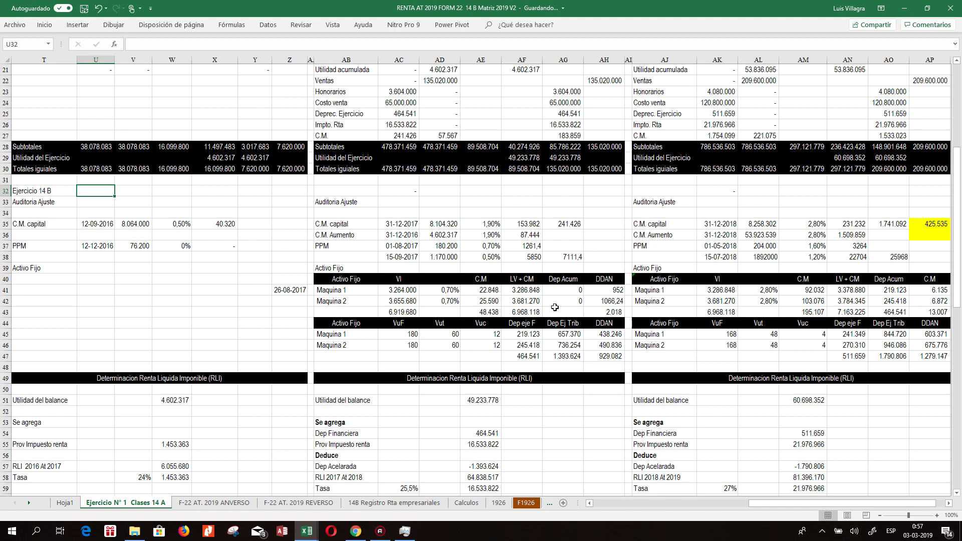
left_click(469, 311)
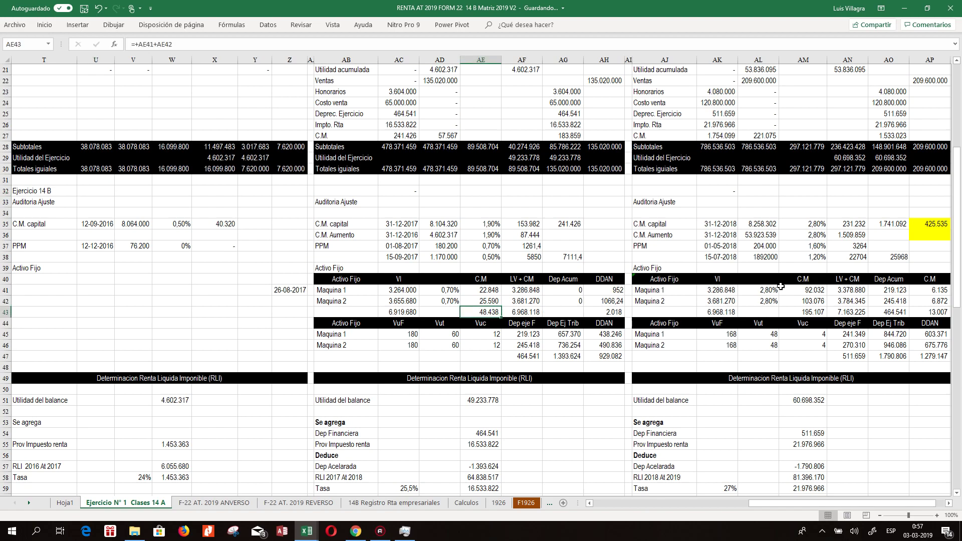
left_click(897, 300)
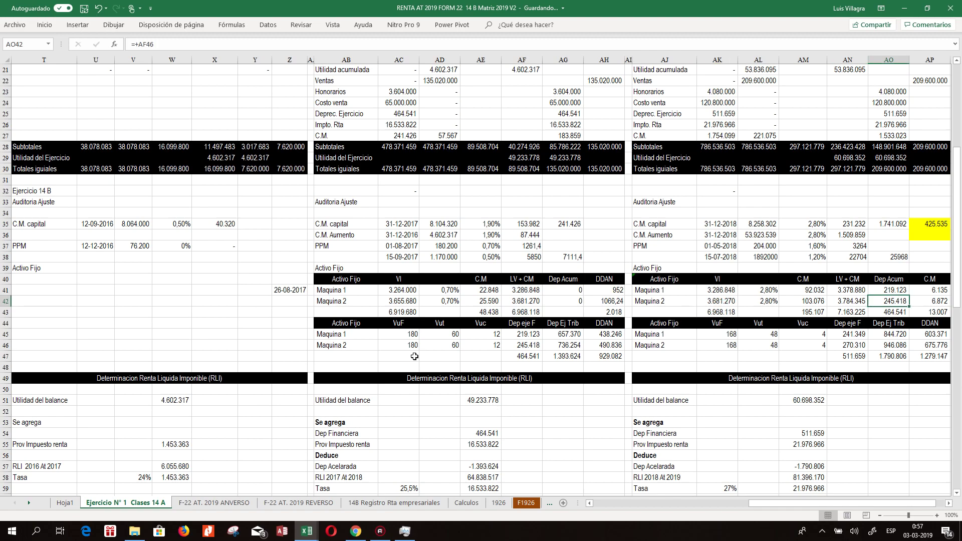
left_click(561, 343)
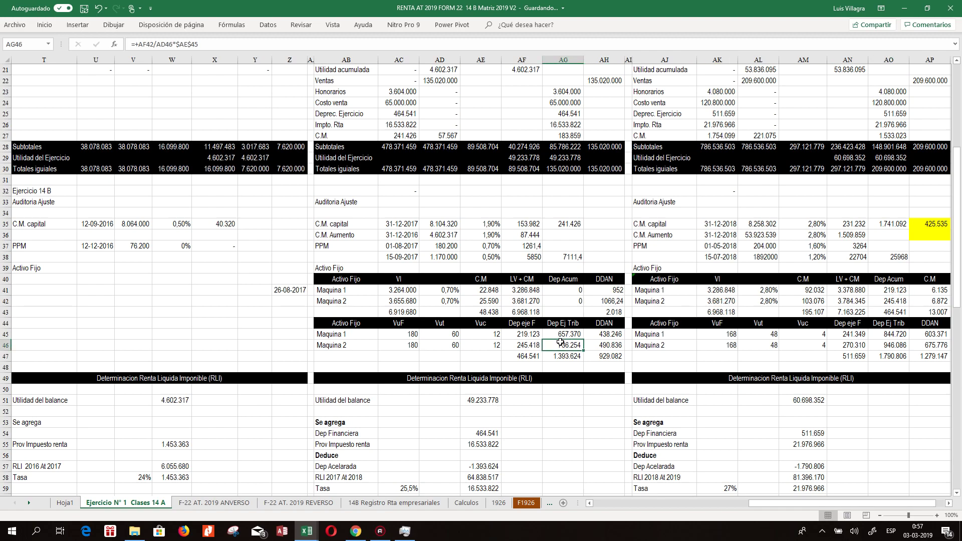
left_click_drag(958, 225, 954, 363)
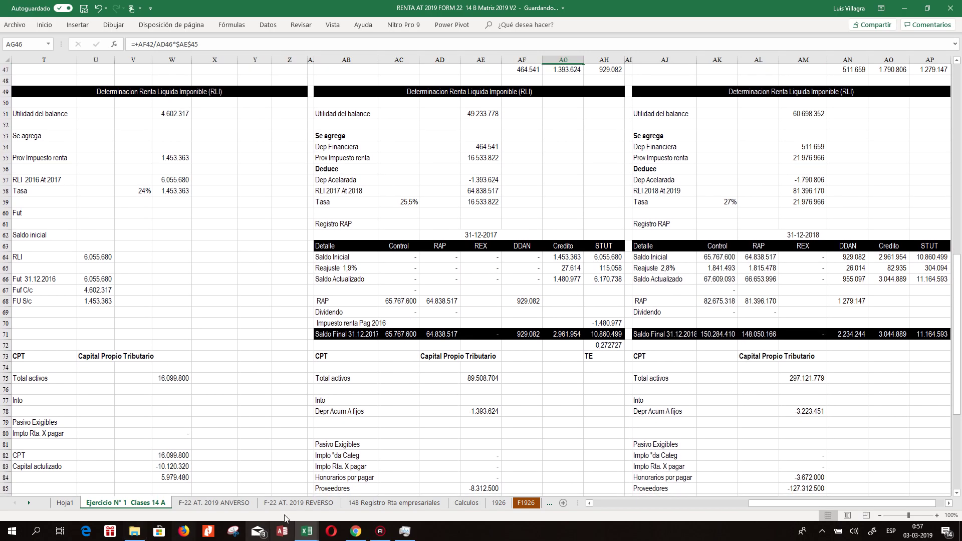
Review the 14B Registro Rta empresariales, Calculos and 1926 sheets one after another
left_click(393, 502)
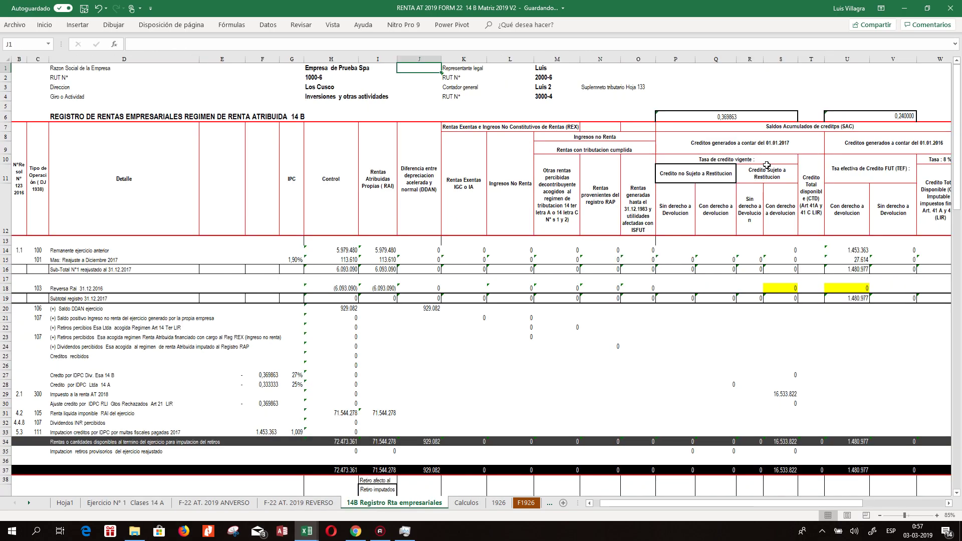
left_click_drag(957, 128, 955, 65)
left_click(466, 503)
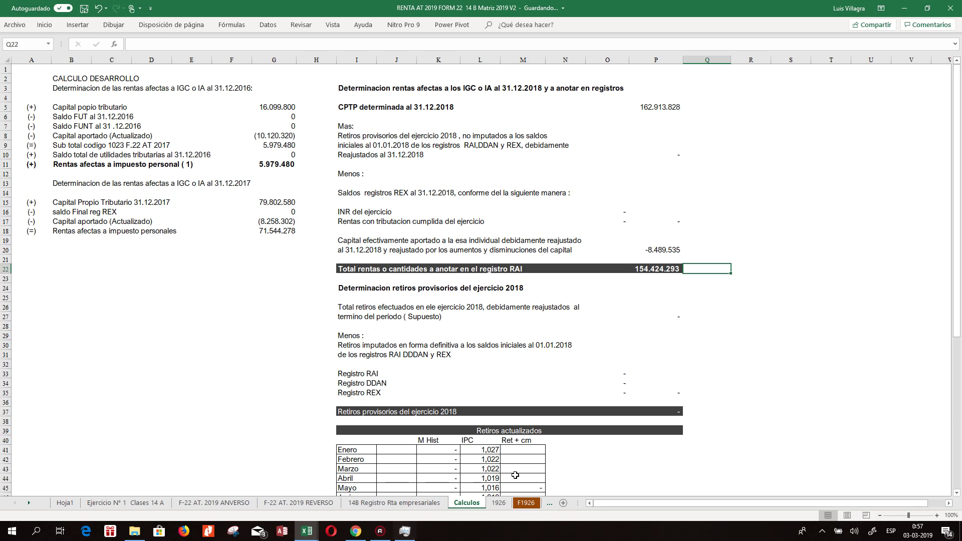
left_click(498, 503)
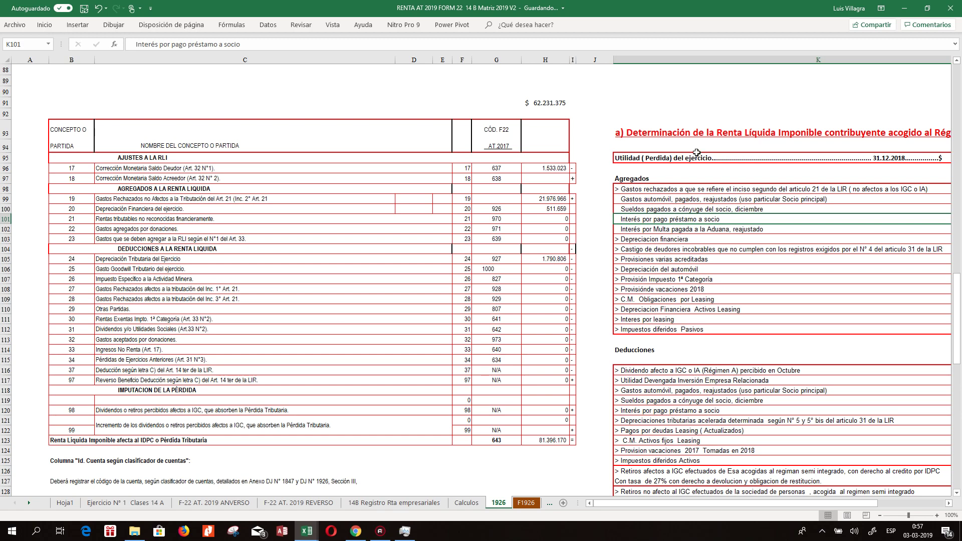
Open the F1926 sheet and compare its 2017 At 2018 and 2018 At 2019 declarations, including their summary sections
left_click(526, 502)
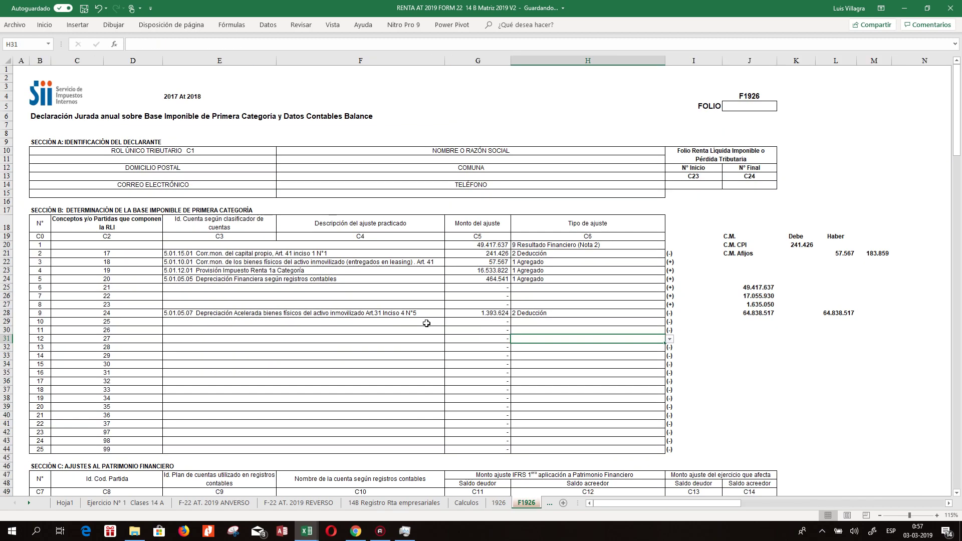
left_click_drag(957, 151, 954, 333)
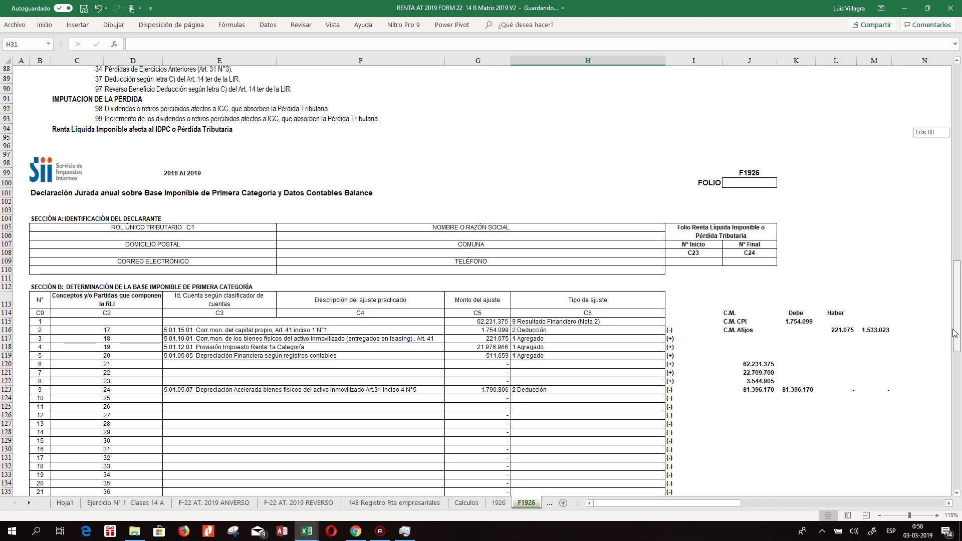
left_click_drag(954, 333, 956, 369)
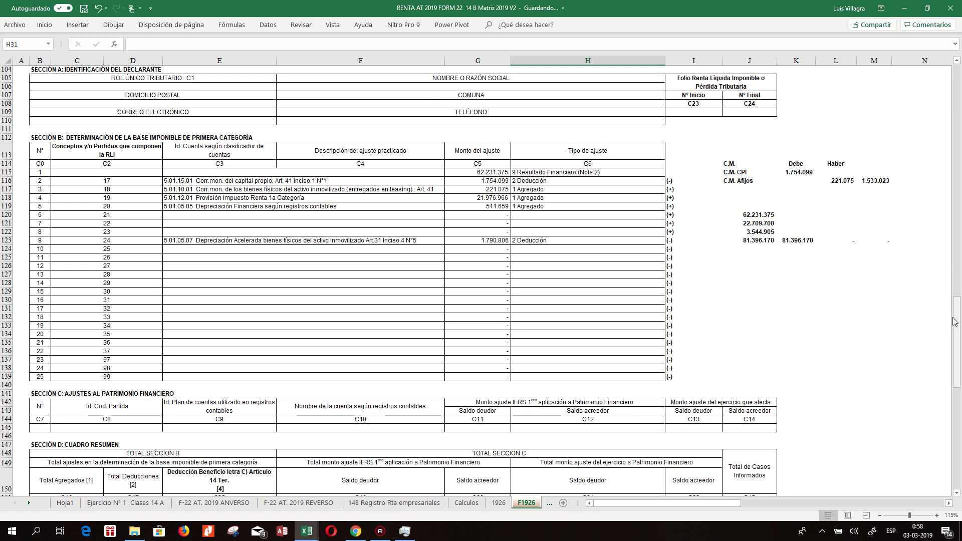
left_click_drag(957, 323, 953, 328)
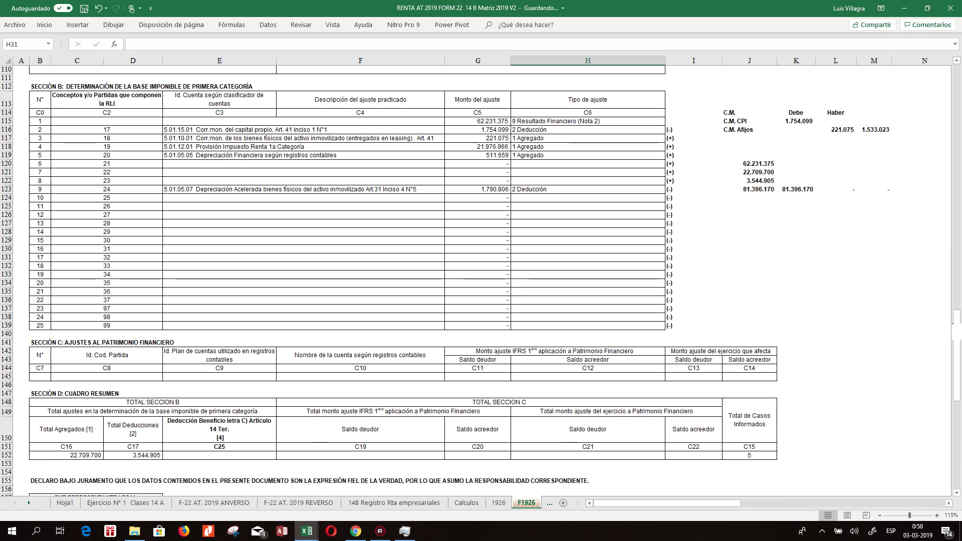
left_click_drag(960, 354, 959, 133)
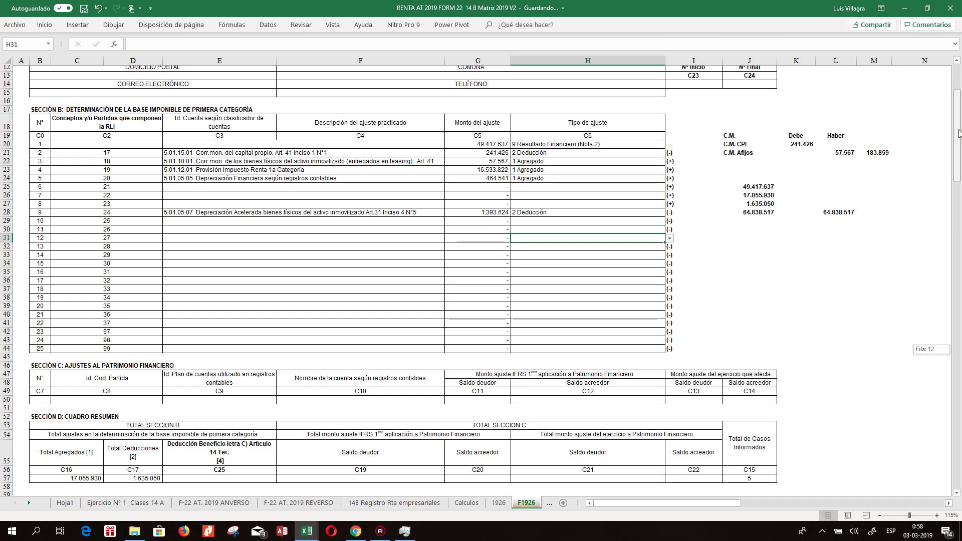
left_click_drag(958, 133, 958, 133)
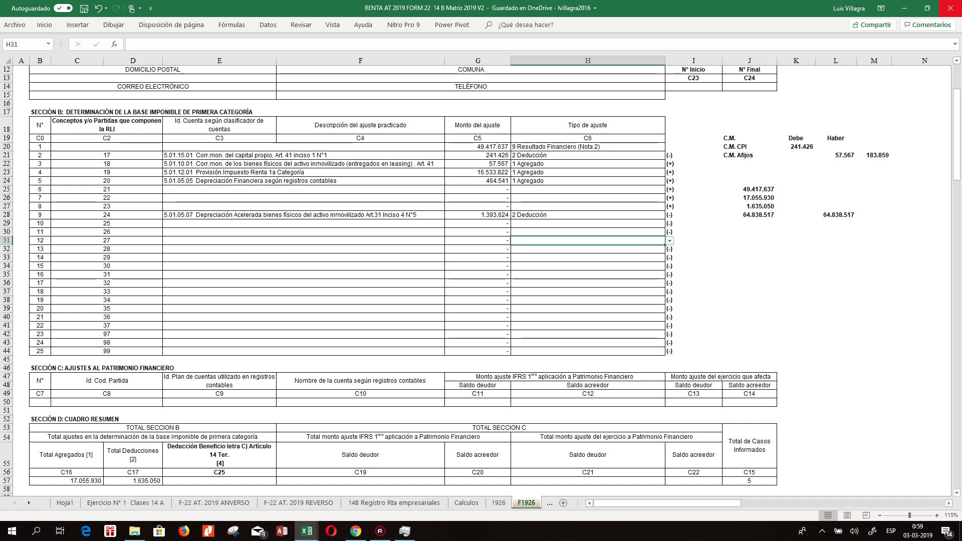
Examine the section B accounts and adjustment types of the 2017 At 2018 F1926 declaration, going up to its heading
left_click(419, 165)
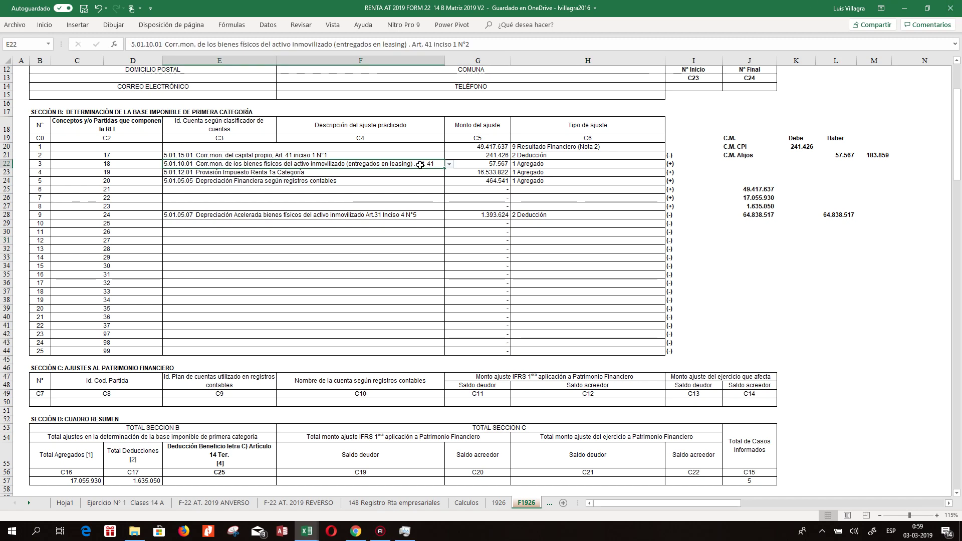
mouse_move(585, 147)
left_mouse_down()
mouse_move(588, 170)
mouse_move(588, 155)
left_mouse_up()
key("Up")
key("Up")
key("Up")
key("Up")
key("Up")
key("Up")
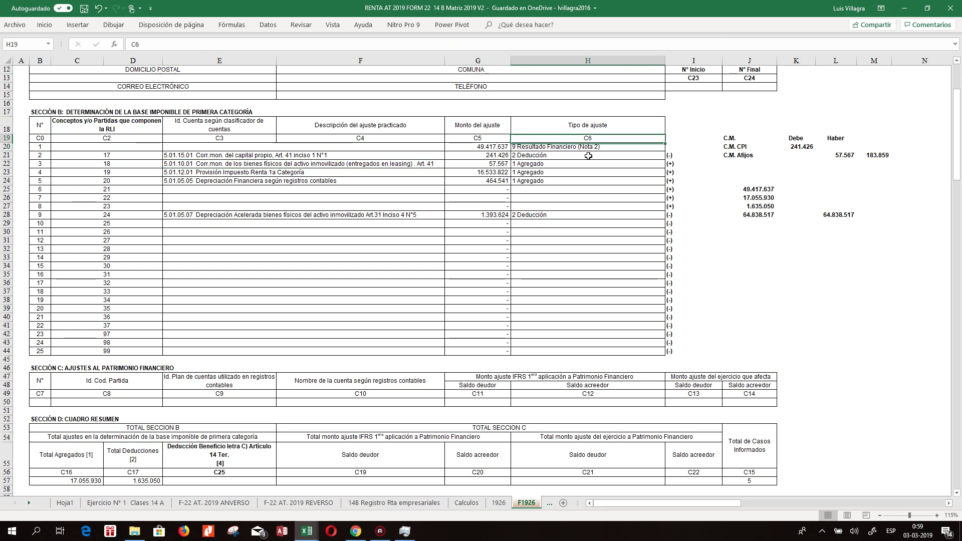
key("Up")
key("Up")
key("Up")
key("Up")
key("Up")
key("Up")
key("Up")
key("Up")
key("Up")
key("Up")
key("Up")
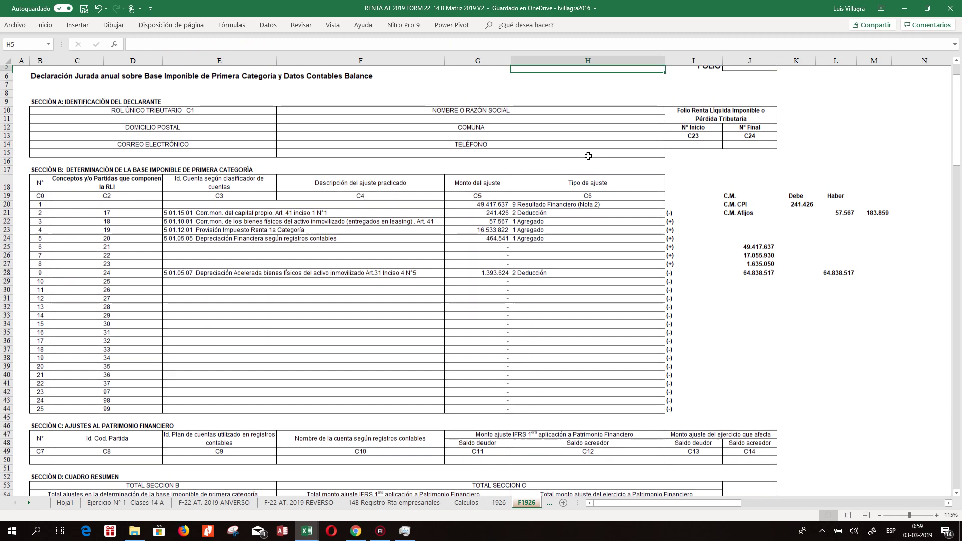
Go through the F1926 adjustment rows down to section D and inspect the total deductions formula in D57
key("Down")
key("Down")
key("Down")
key("Down")
key("Down")
key("Down")
key("Down")
key("Down")
key("Down")
key("Down")
key("Down")
key("Down")
key("Down")
key("Down")
key("Down")
key("Down")
key("Down")
key("Down")
key("Down")
key("Down")
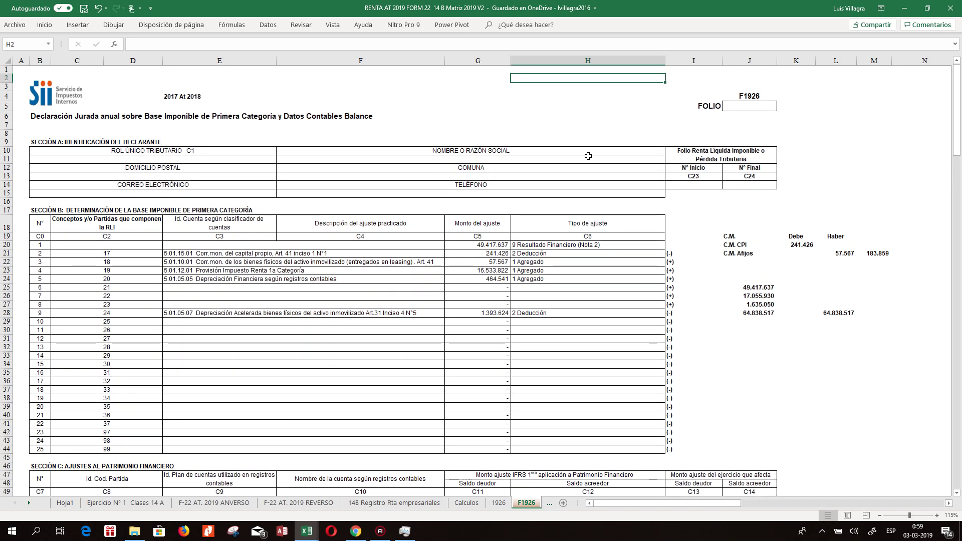
key("Down")
key("Down")
key("Down")
key("Down")
key("Down")
key("Down")
key("Down")
key("Down")
key("Down")
key("Down")
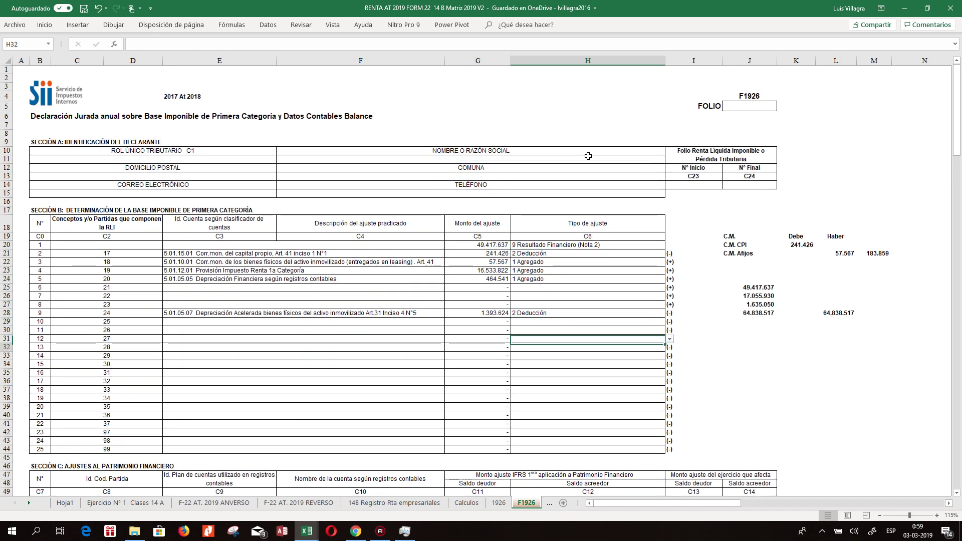
key("Down")
key("Down")
key("Down")
key("Down")
key("Down")
key("Down")
key("Down")
key("Down")
key("Down")
key("Down")
key("Down")
key("Down")
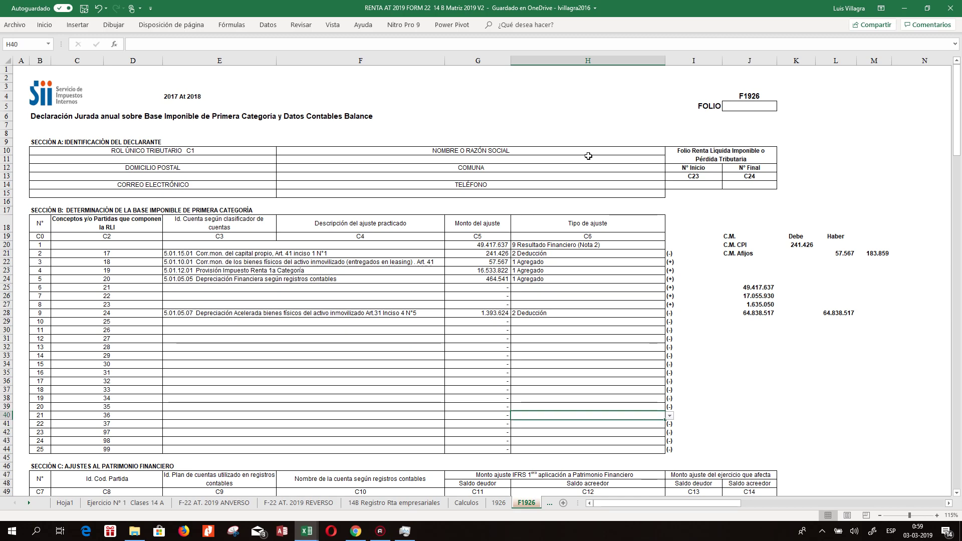
key("Down")
key("Down")
key("Down")
key("Down")
key("Down")
key("Down")
key("Down")
key("Down")
key("Down")
key("Down")
key("Down")
key("Down")
key("Down")
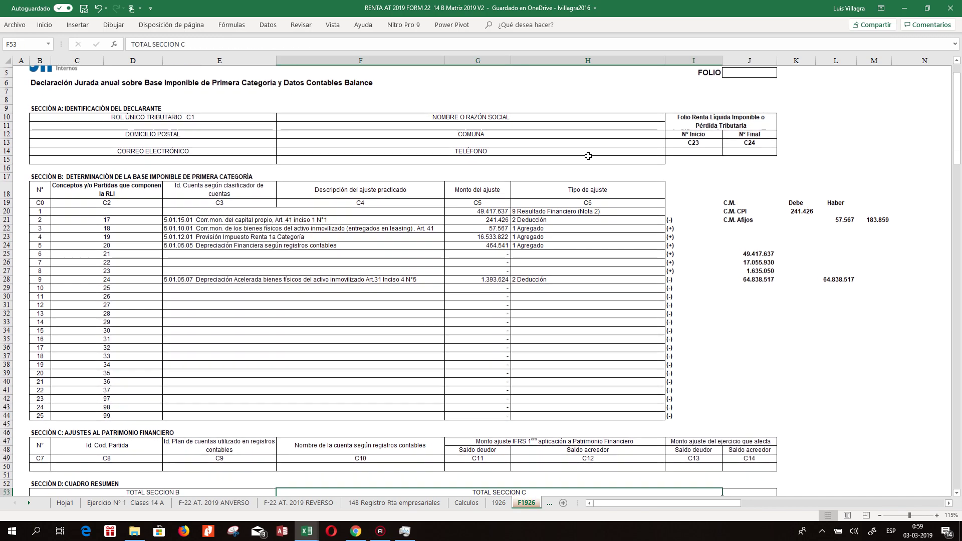
key("Up")
key("Up")
key("Up")
key("Up")
key("Up")
key("Up")
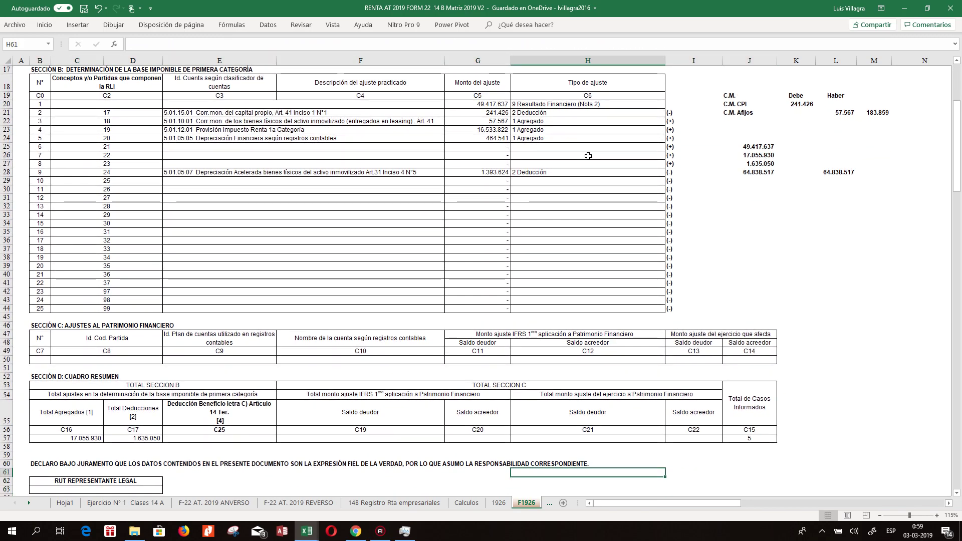
key("Left")
key("Left")
key("Left")
key("Left")
key("Up")
key("Down")
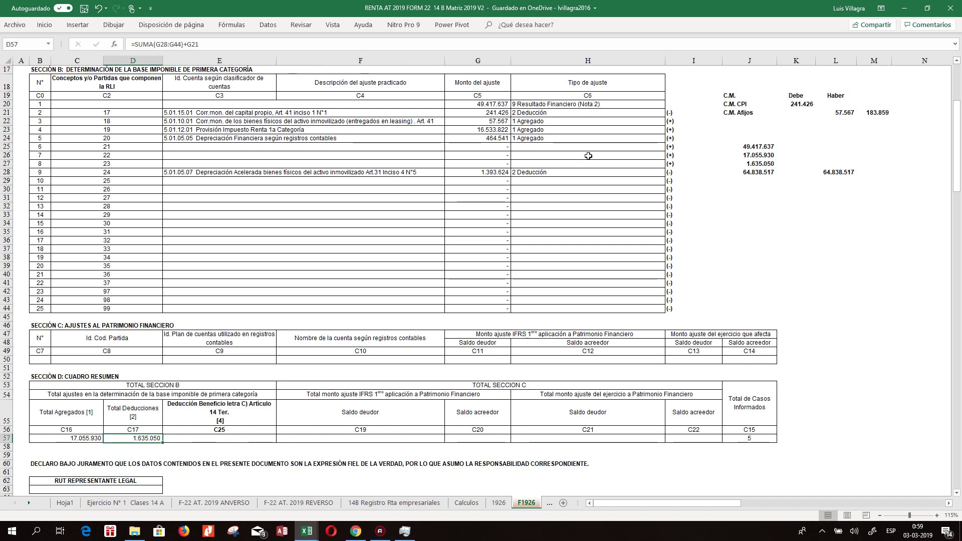
Open the F1939 sheet and review its section B column headings back to TIPO DE OPERACIÓN
left_click(548, 502)
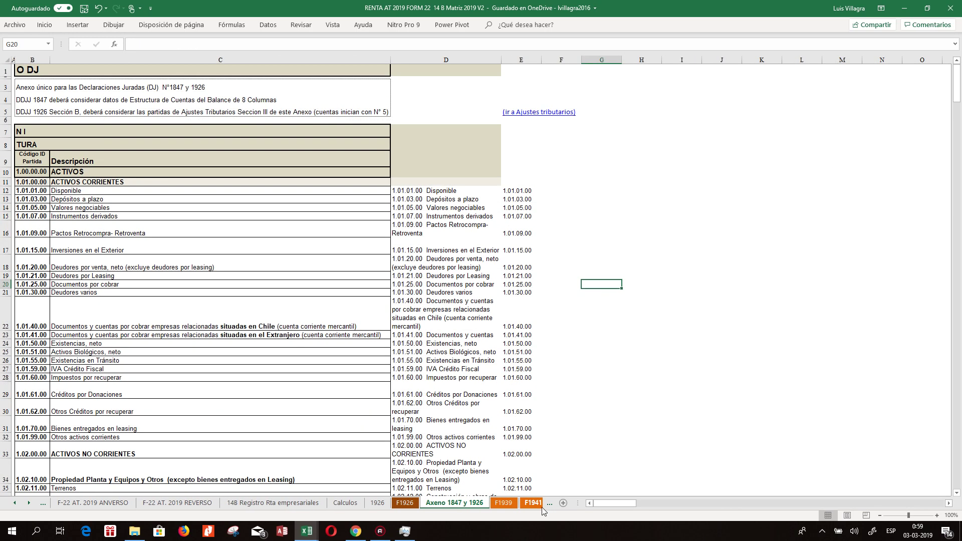
left_click(503, 502)
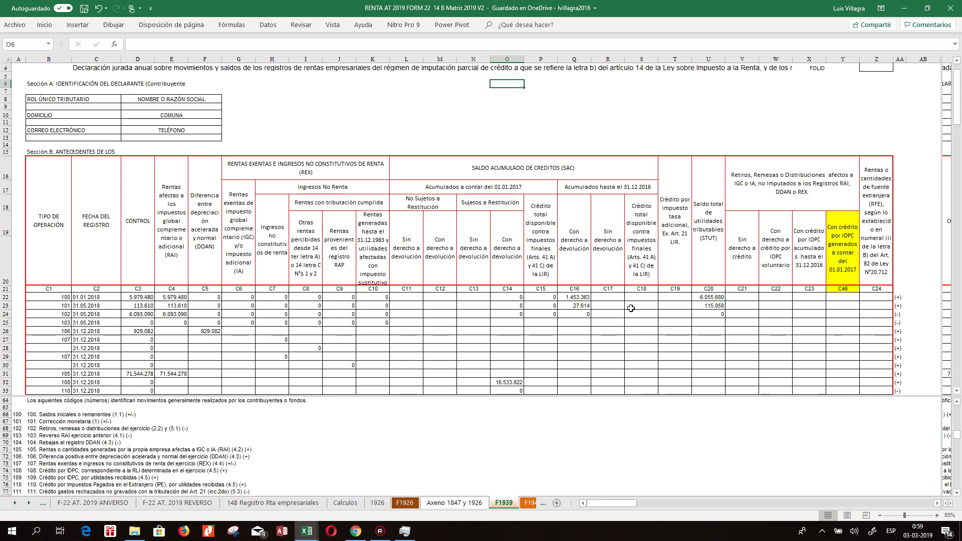
left_click(359, 258)
key("Left")
key("Left")
key("Left")
key("Left")
key("Left")
key("Left")
key("Left")
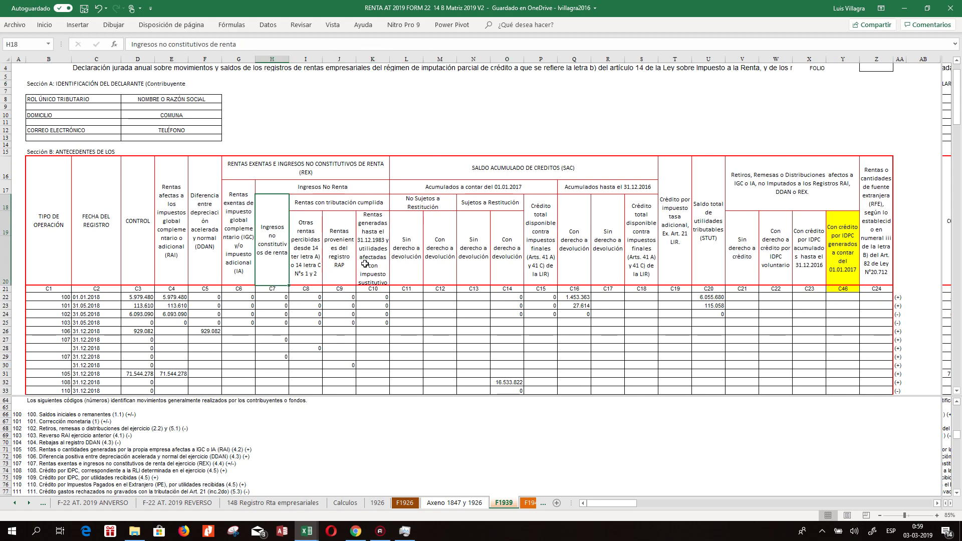
key("Left")
key("Left")
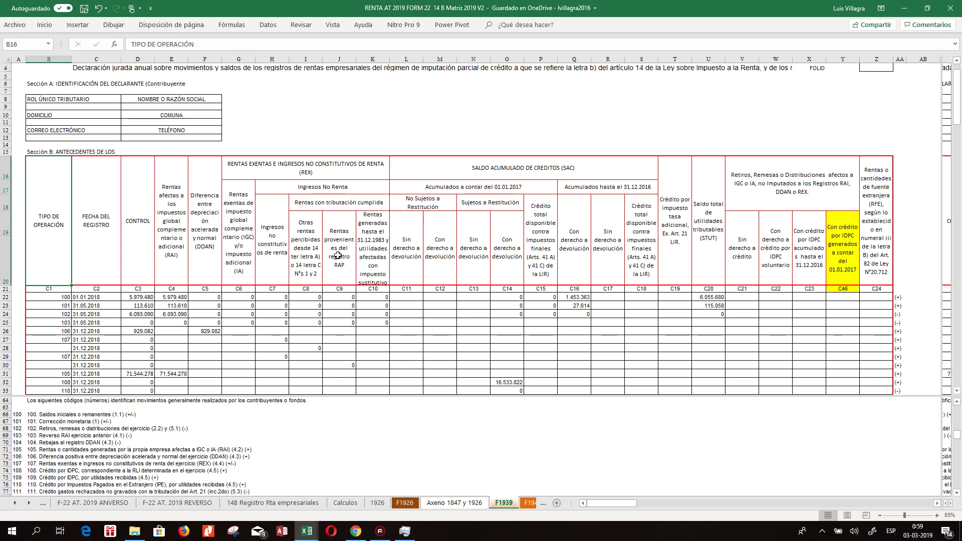
Examine the operation code 100 row in F1939 and the movement code list beneath the table
left_click(64, 299)
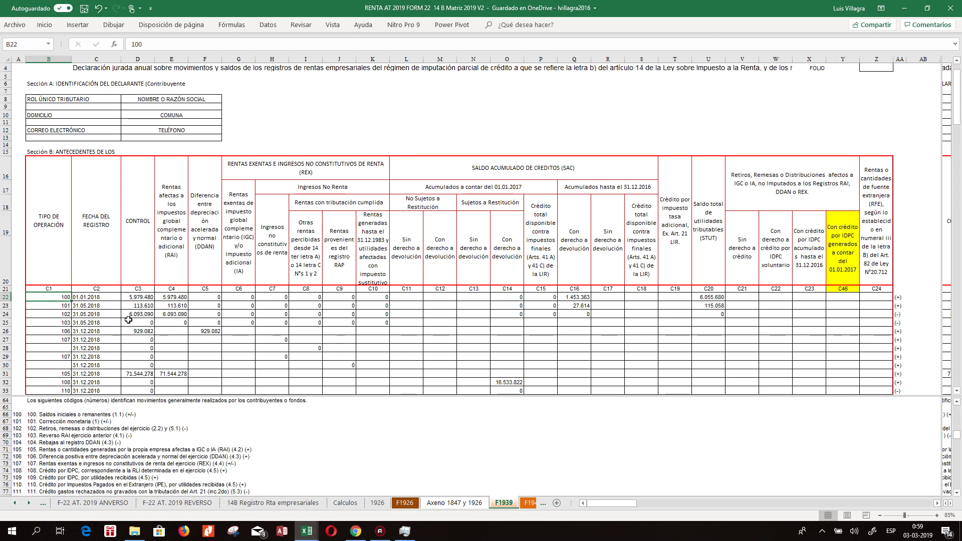
left_click(98, 297)
left_click(146, 297)
left_click(83, 435)
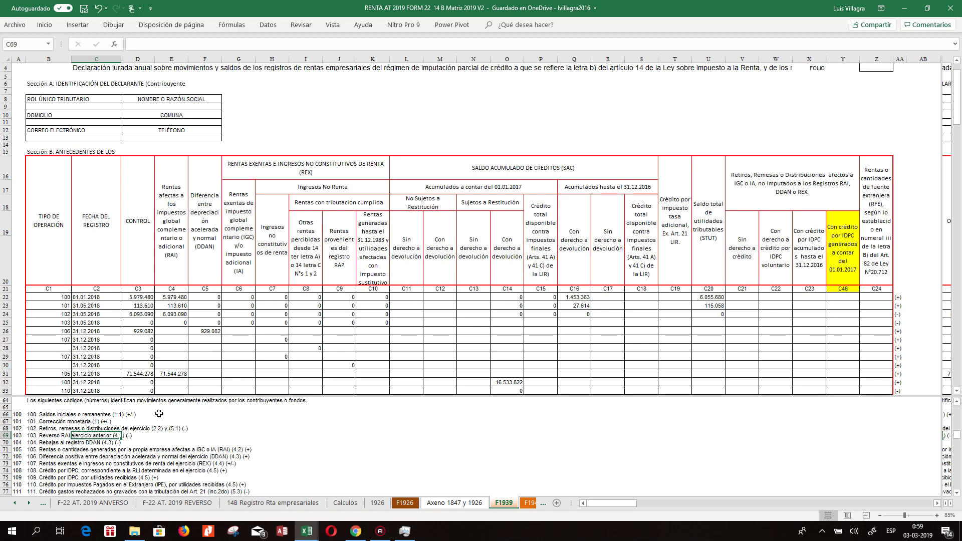
Label the F1939 form with "2017 At 2018" in cell I10
left_click(318, 114)
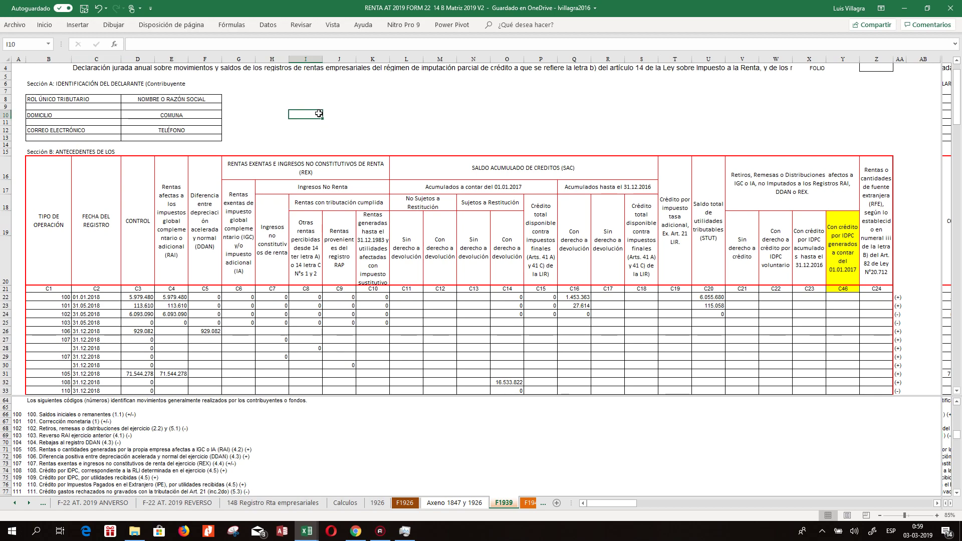
type("2017")
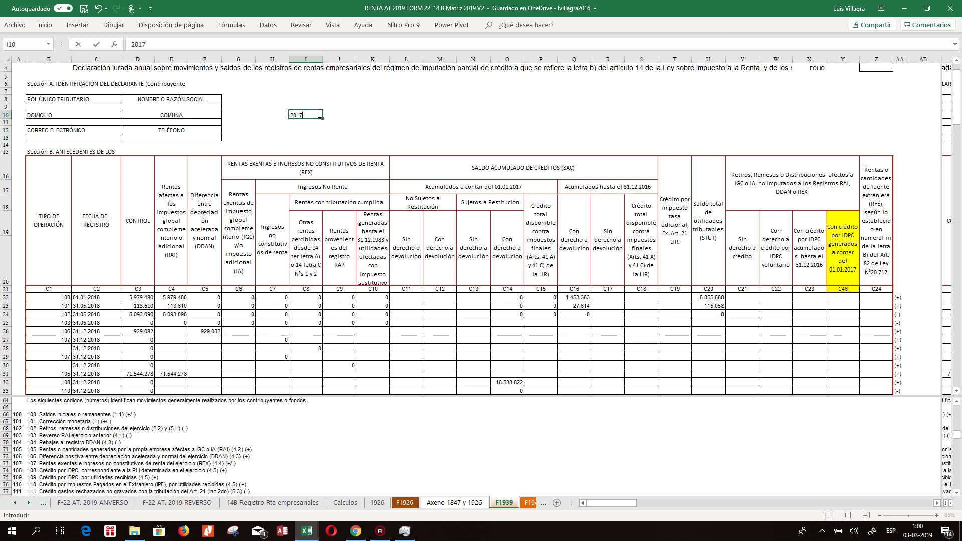
type(" At 2018")
key("Return")
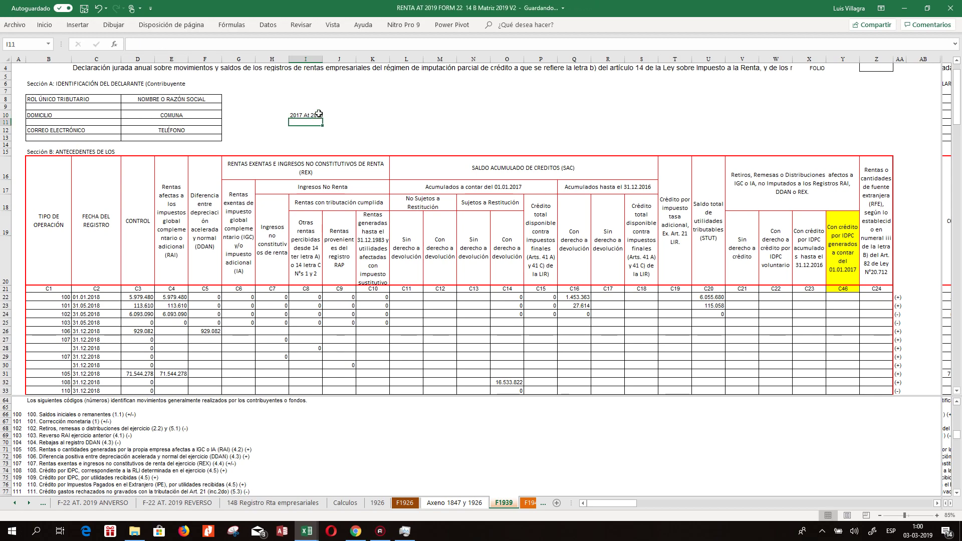
Review the movement code list beneath the F1939 table, from code 100 down to code 111
left_click(75, 305)
left_click(60, 414)
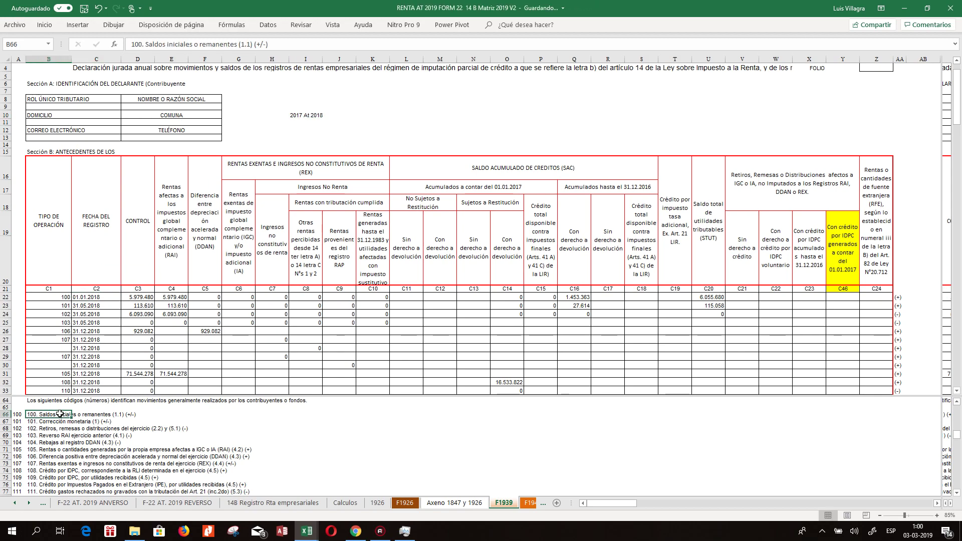
left_click(273, 444)
key("Down")
key("Down")
key("Down")
key("Down")
key("Down")
key("Down")
key("Down")
key("Down")
key("Down")
left_click(275, 443)
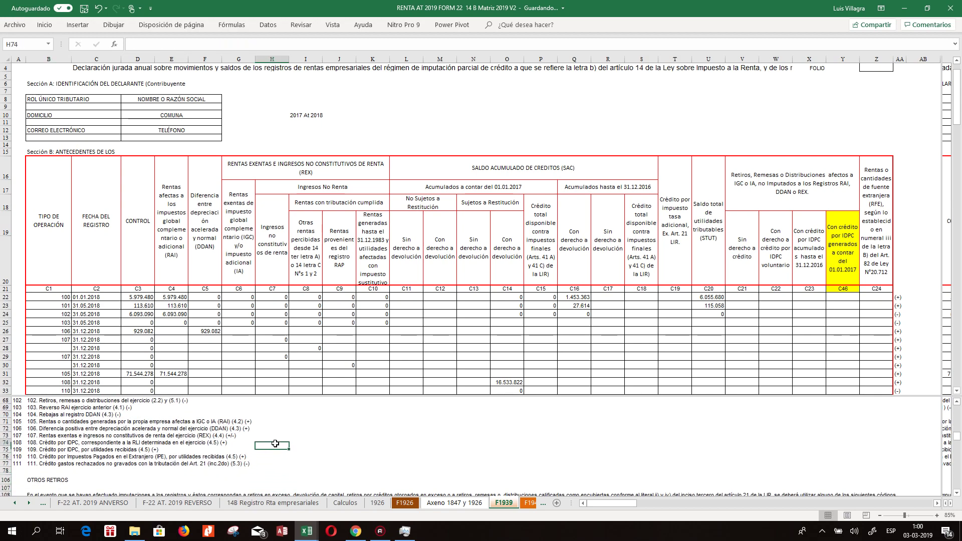
Go back up the movement code list and view section C with the final summary table
key("Up")
key("Up")
key("Up")
key("Up")
key("Up")
key("Up")
key("Up")
key("Up")
key("Up")
key("Up")
key("Down")
key("Down")
key("Down")
key("Down")
key("Down")
key("Left")
key("Left")
key("Left")
key("Left")
key("Left")
key("Up")
key("Up")
scroll(275, 443, "up", 10)
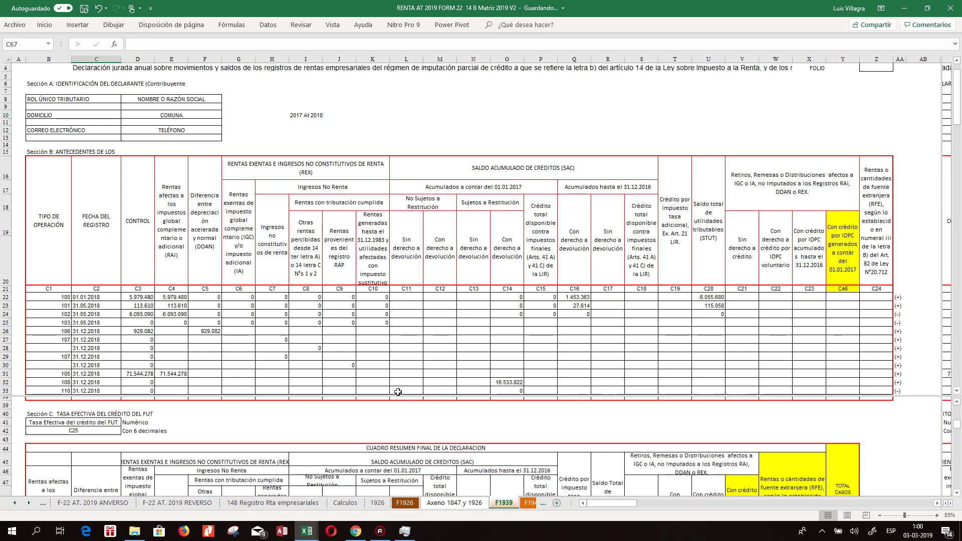
Examine the operation code 100 row across to the STUT balance and back to the C16 credit, checking its register links
left_click(110, 305)
key("Up")
key("Right")
key("Right")
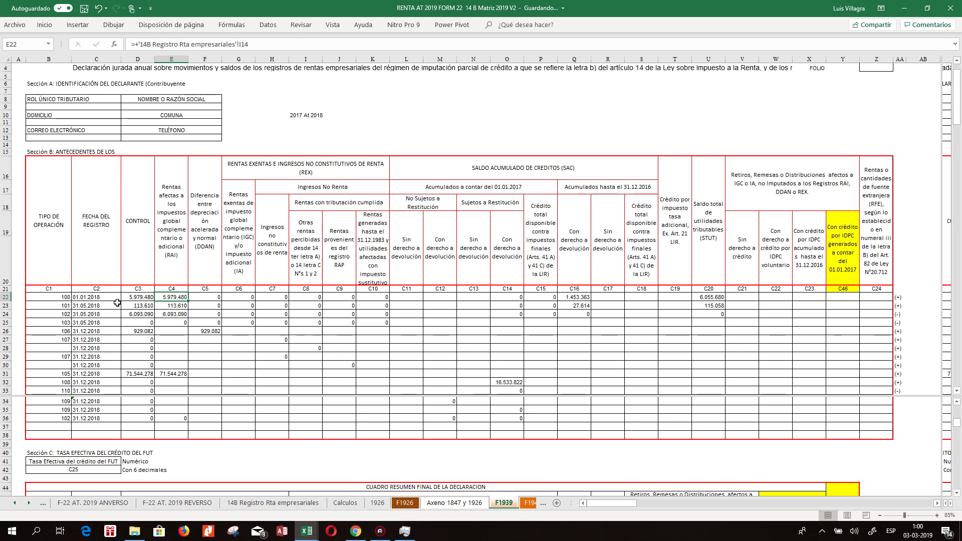
key("Right")
key("Right")
key("Right")
key("Right")
key("Right")
key("Right")
key("Right")
key("Right")
key("Right")
key("Right")
key("Right")
key("Right")
key("Right")
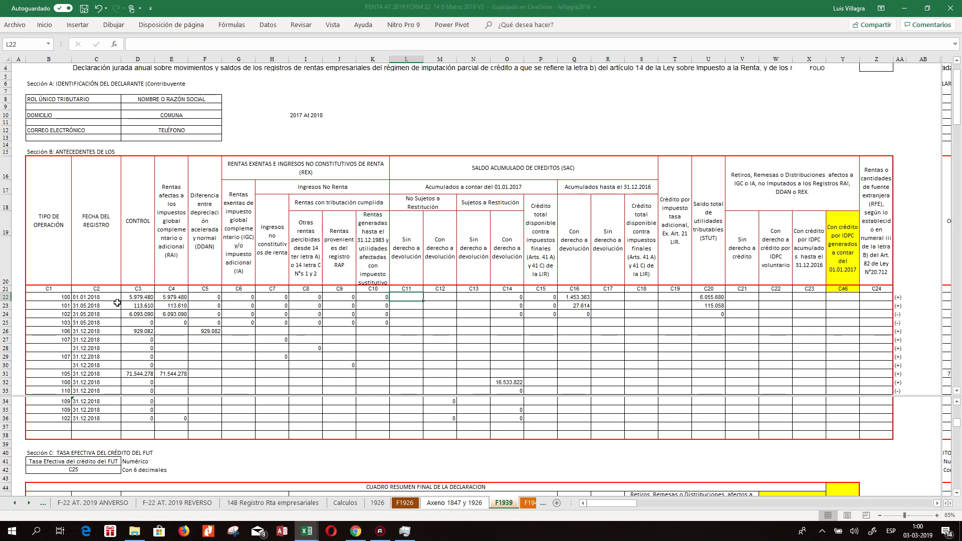
key("Right")
key("Right")
key("Right")
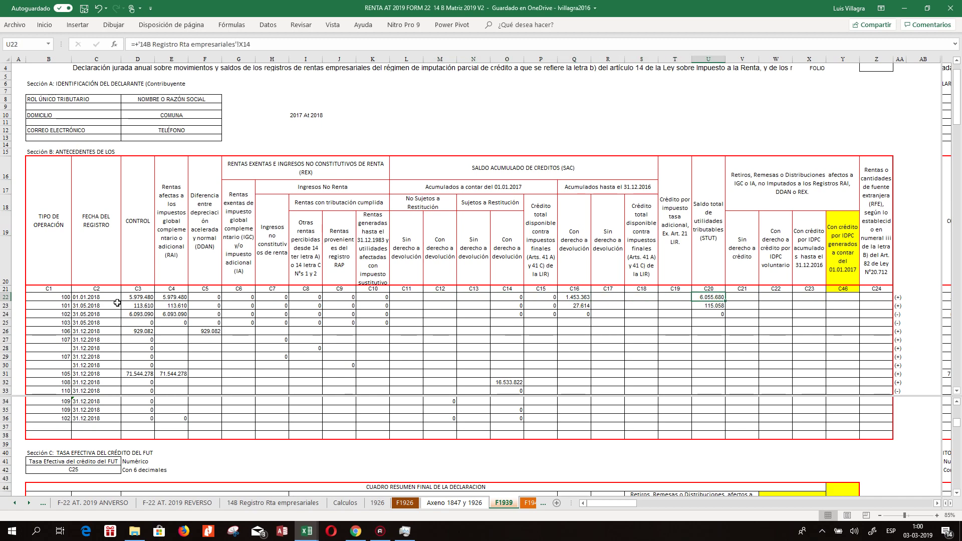
key("Left")
key("Left")
key("Left")
key("Left")
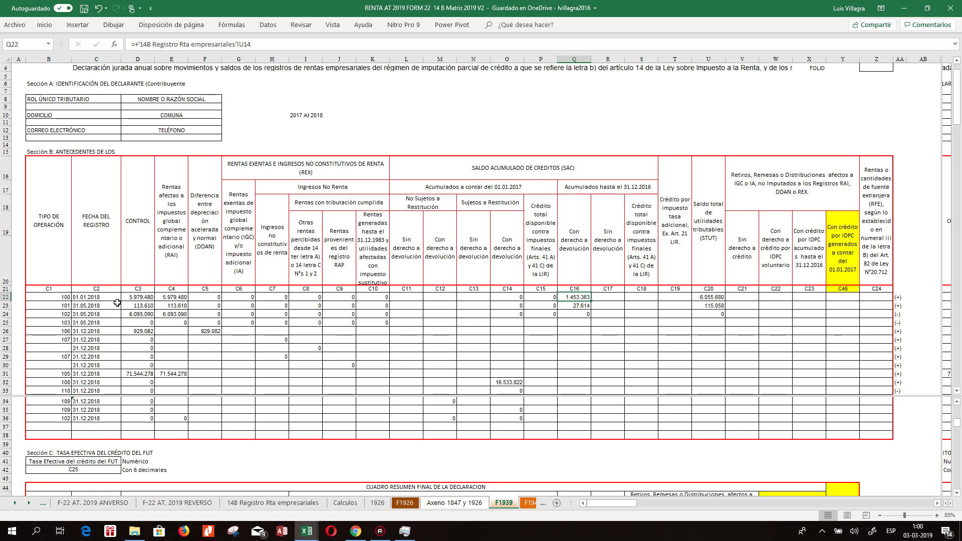
Examine the operation code 101 row in F1939 from the C16 credit back towards its first columns
key("Down")
key("Left")
key("Left")
key("Left")
key("Left")
key("Left")
key("Left")
key("Left")
key("Left")
key("Left")
key("Left")
key("Left")
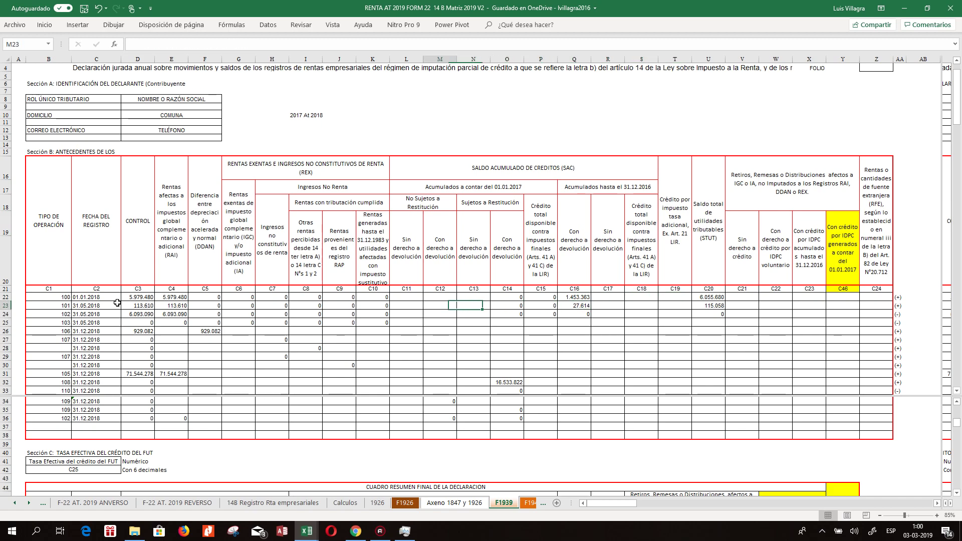
Review section C and the column headings of the CUADRO RESUMEN FINAL DE LA DECLARACION table in F1939
left_click(227, 433)
key("Down")
key("Down")
key("Down")
key("Down")
key("Down")
key("Down")
key("Down")
key("Down")
key("Down")
key("Down")
key("Down")
key("Down")
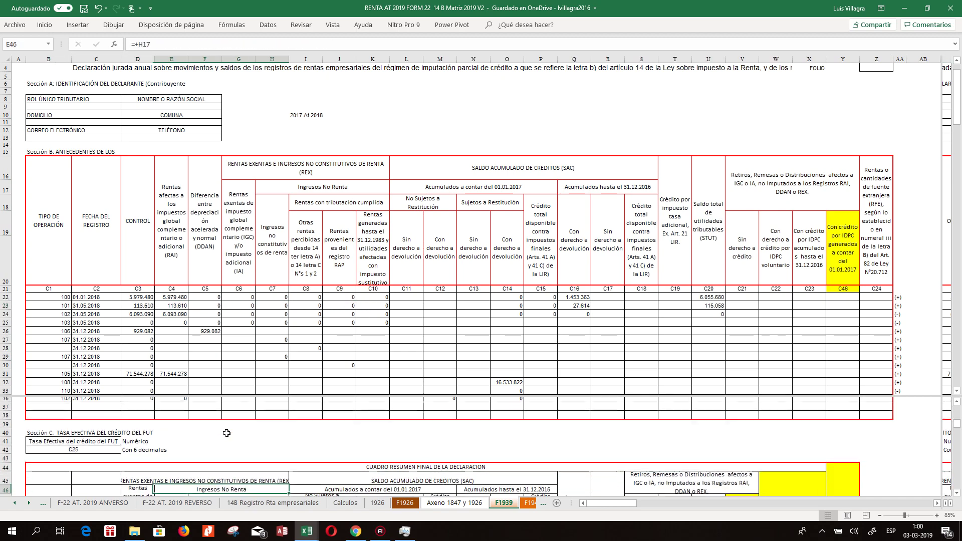
key("Up")
key("Up")
key("Up")
key("Up")
key("Up")
key("Up")
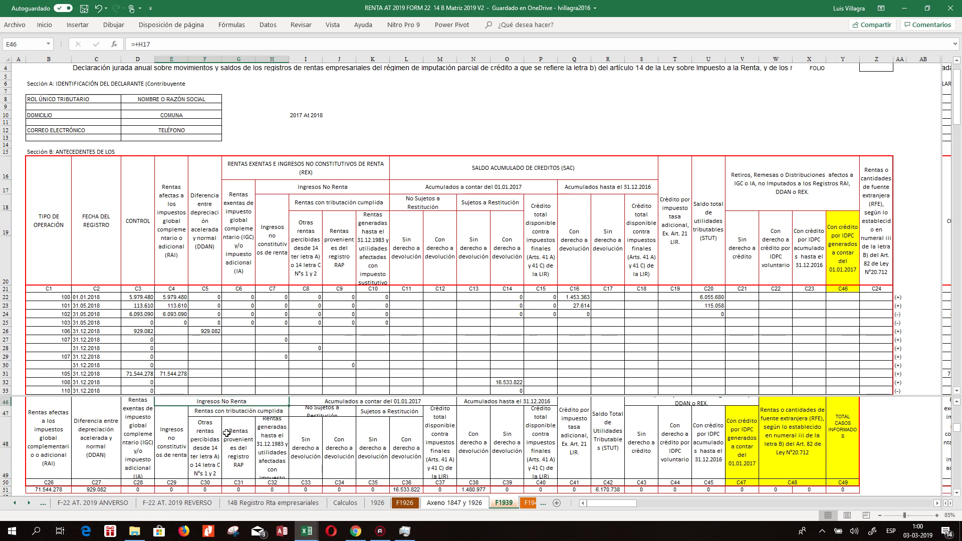
Go through the final summary totals and the sworn statement down to the OPERACIONES HABITUALES codes
key("Down")
key("Down")
key("Down")
key("Down")
key("Down")
key("Down")
key("Down")
key("Down")
key("Down")
key("Down")
key("Down")
key("Down")
key("Down")
key("Down")
key("Down")
key("Down")
key("Down")
key("Down")
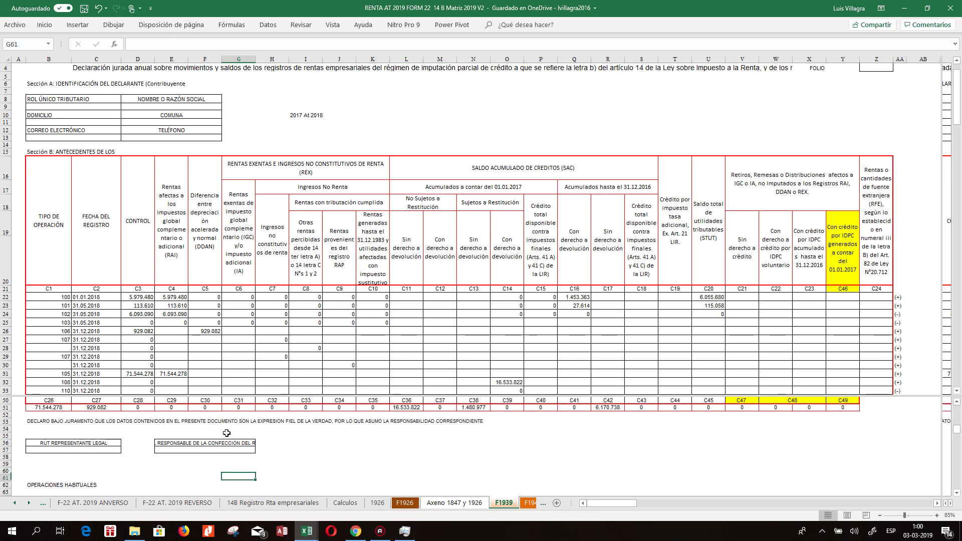
key("Down")
key("Down")
key("Down")
key("Down")
key("Up")
key("Up")
key("Up")
key("Up")
key("Up")
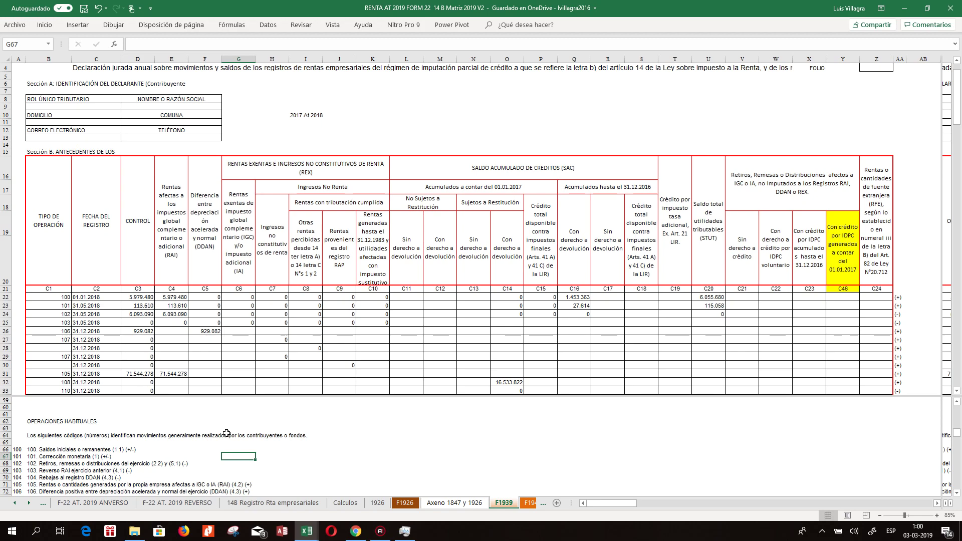
Replace every 2018 with 2017 in the FECHA DEL REGISTRO dates in C22:C33
left_click_drag(91, 297, 94, 394)
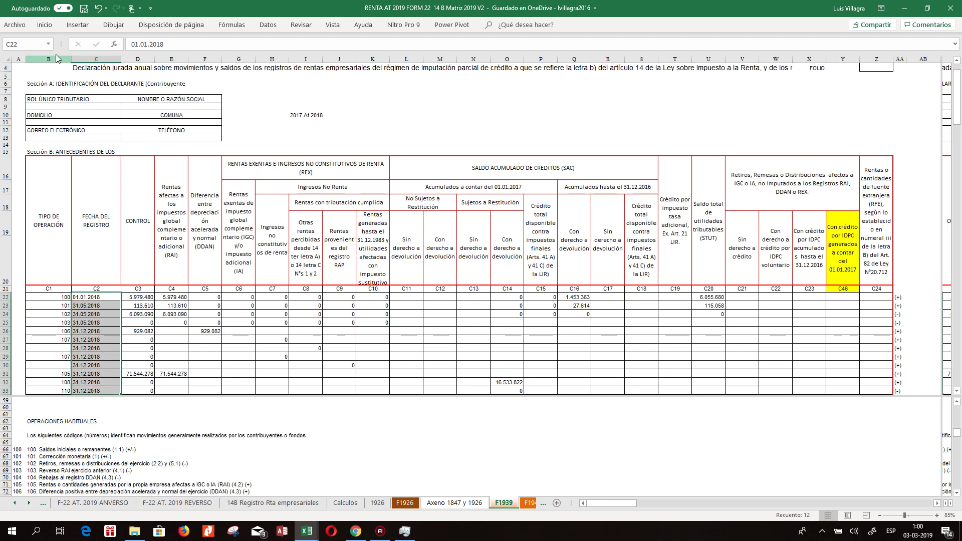
left_click(46, 26)
left_click(892, 50)
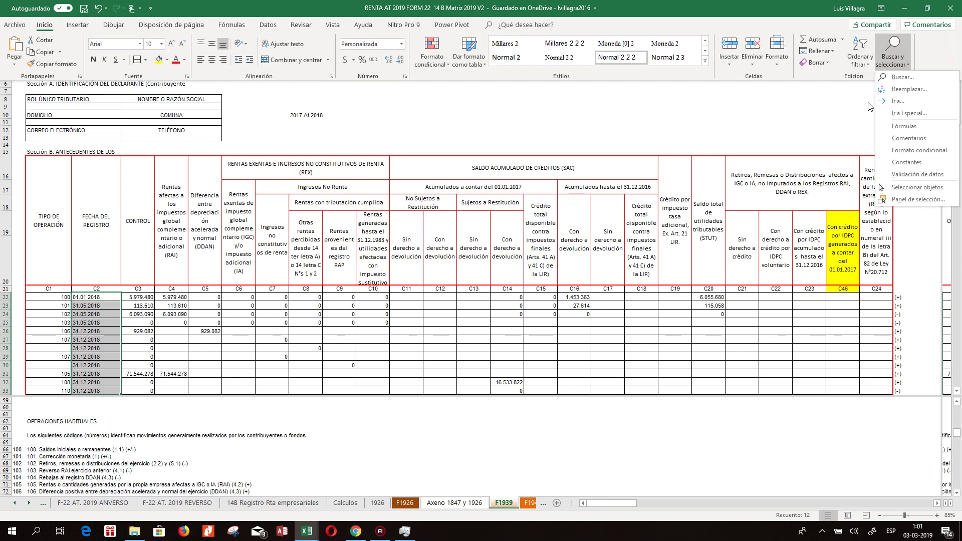
left_click(909, 90)
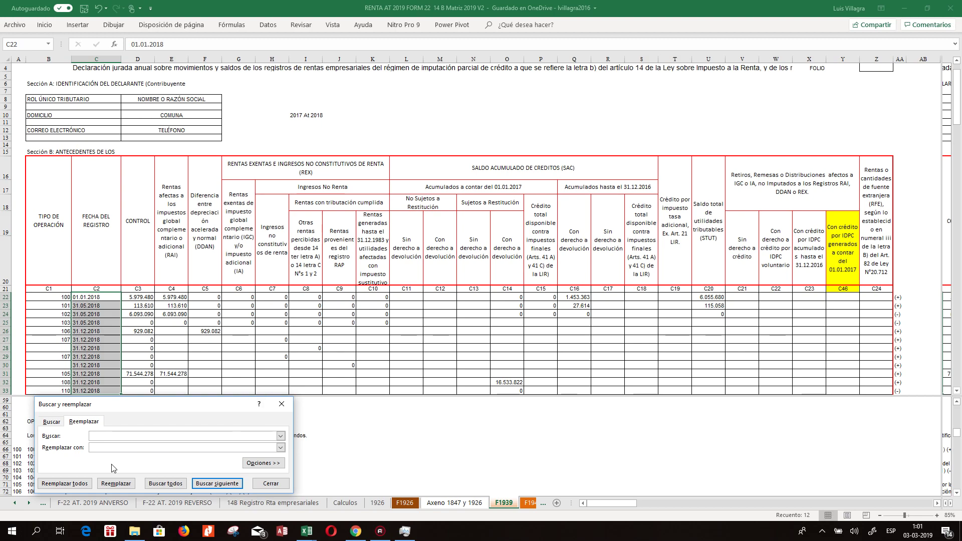
type("2018")
type("2017")
key("Return")
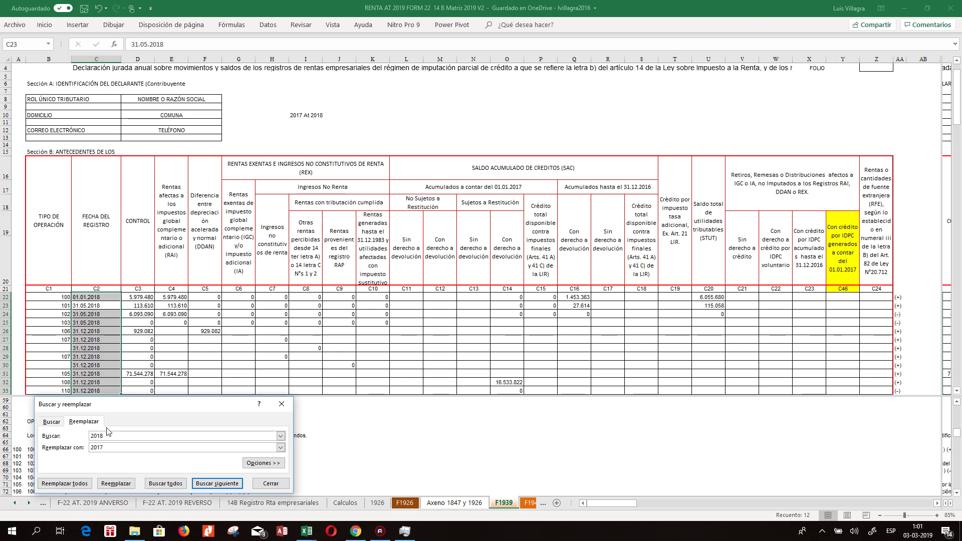
left_click(64, 483)
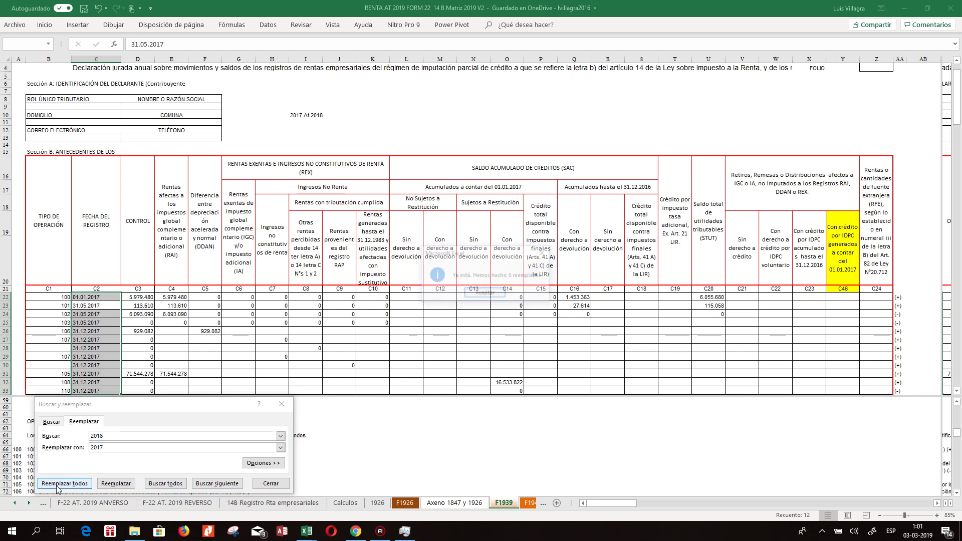
left_click(483, 294)
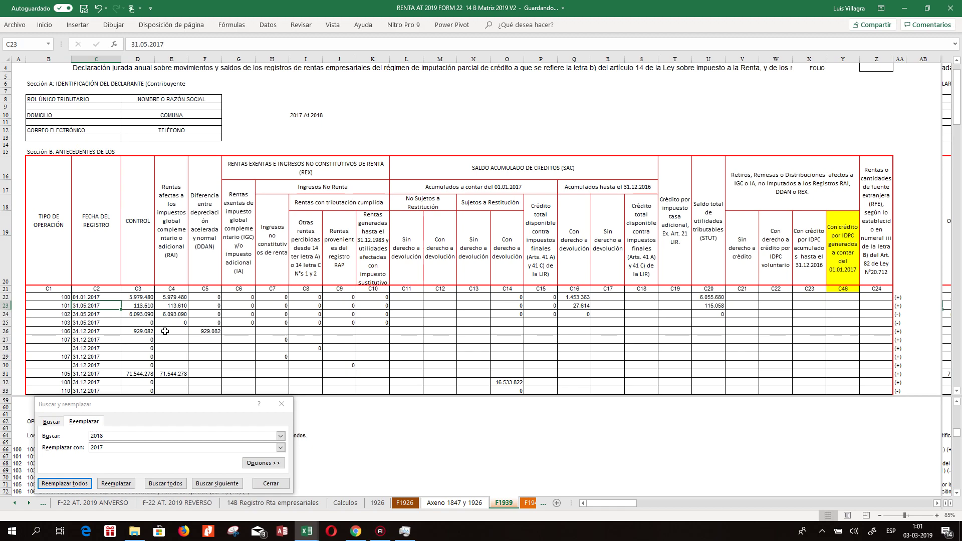
Set the date in C23 to 31.12.2017 and make C24 and C25 each reference the cell above
type("31.12.2017")
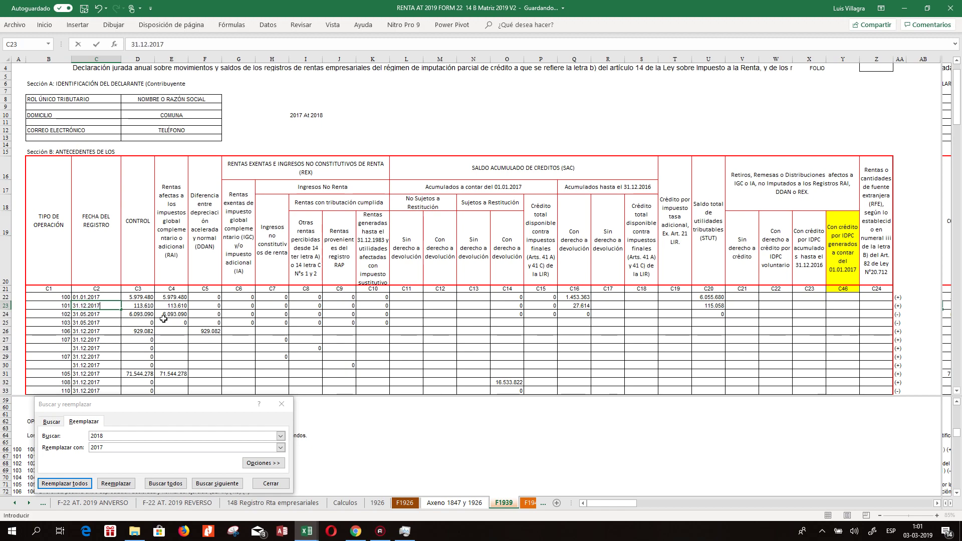
key("Return")
type("+")
key("Up")
key("Return")
type("+")
key("Up")
key("Return")
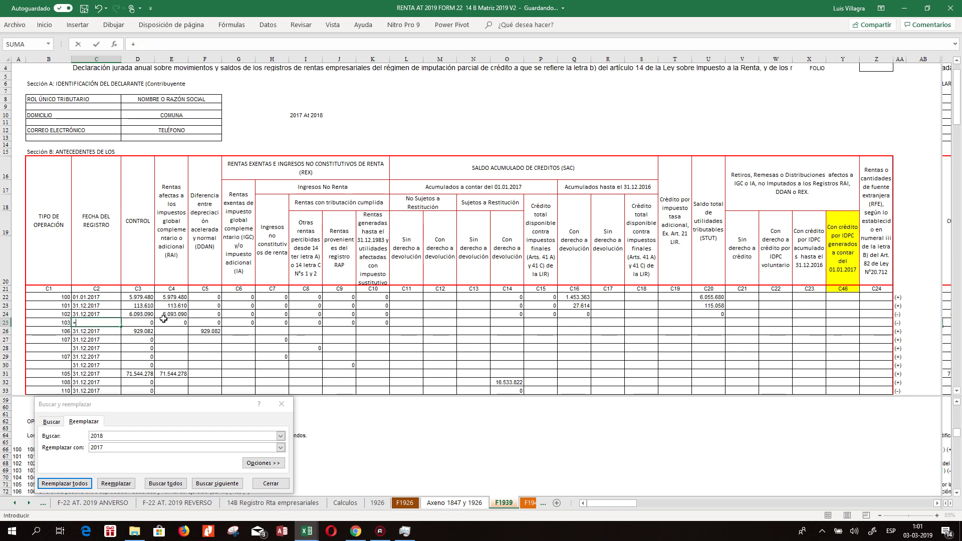
Check the CONTROL formula in D24, close Find and Replace, and read the description of movement code 102
key("Down")
key("Down")
key("Up")
key("Up")
key("Up")
key("Up")
key("Right")
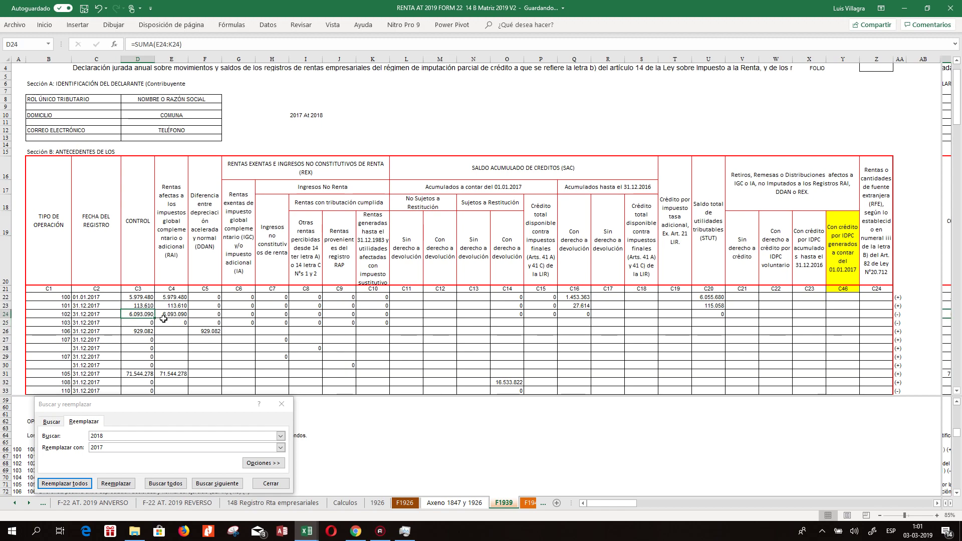
left_click(270, 482)
left_click(75, 470)
left_click(75, 462)
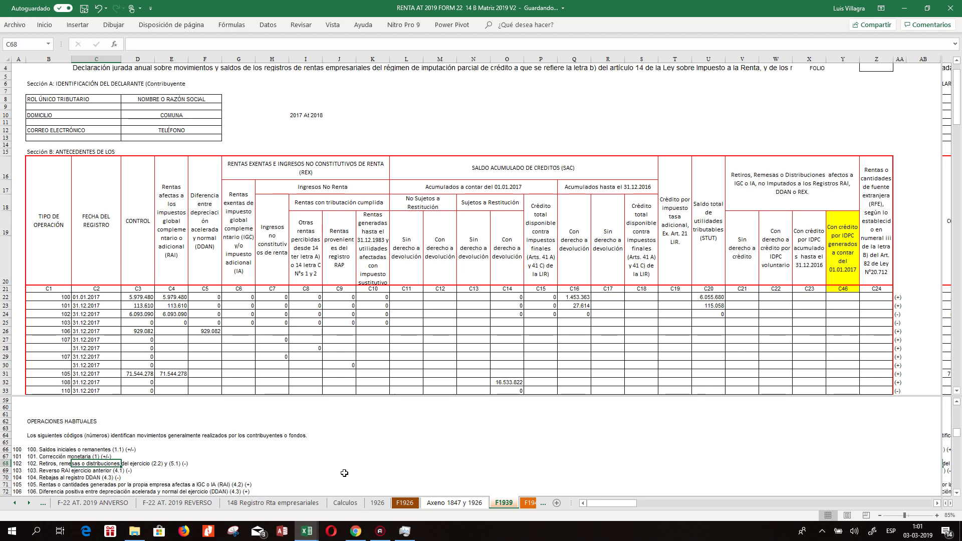
key("Left")
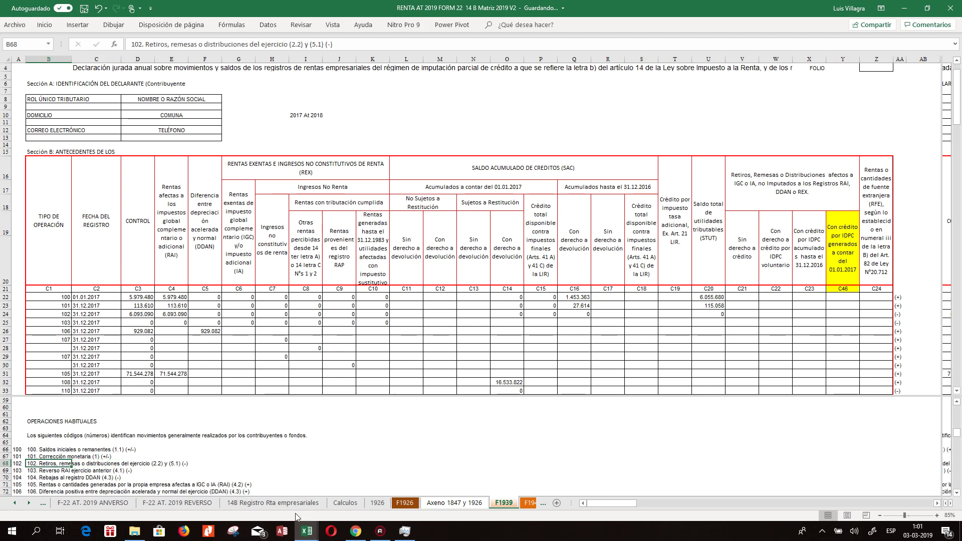
Open the 14B Registro Rta empresariales sheet and inspect the RAI formulas in I31 and the Reversa Rai row
left_click(273, 502)
left_click(383, 414)
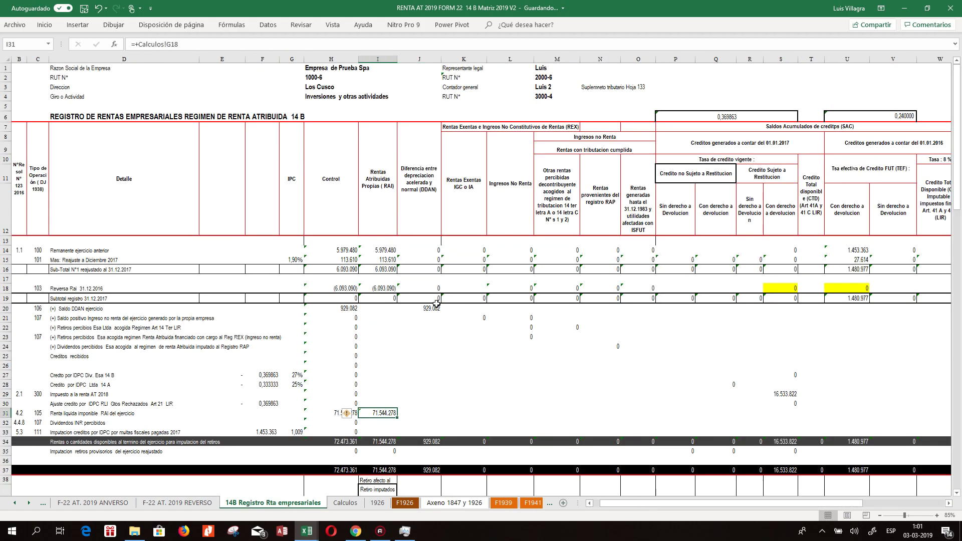
left_click(340, 288)
left_click(384, 289)
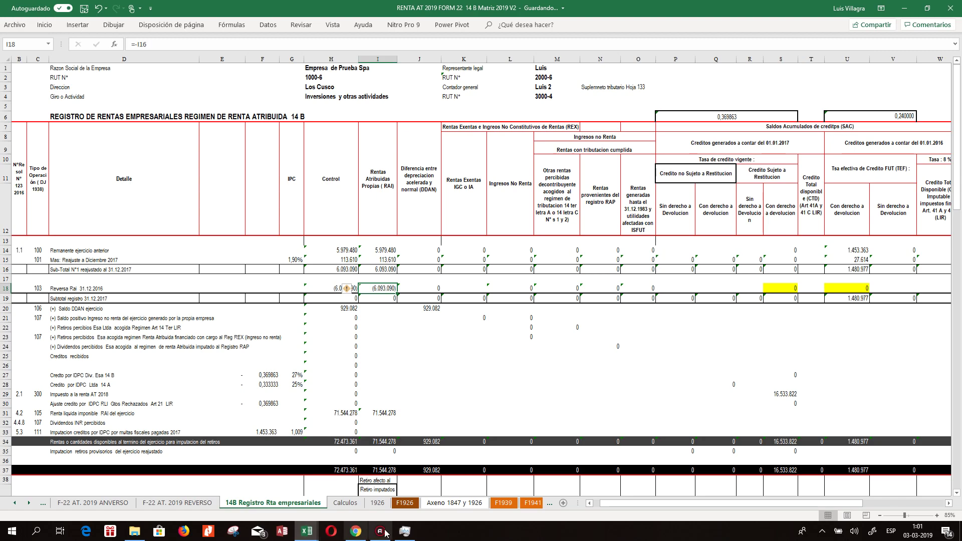
Return to the F1939 sheet and inspect the RAI formulas in E22 and E24 that link to the 14B register
left_click(503, 502)
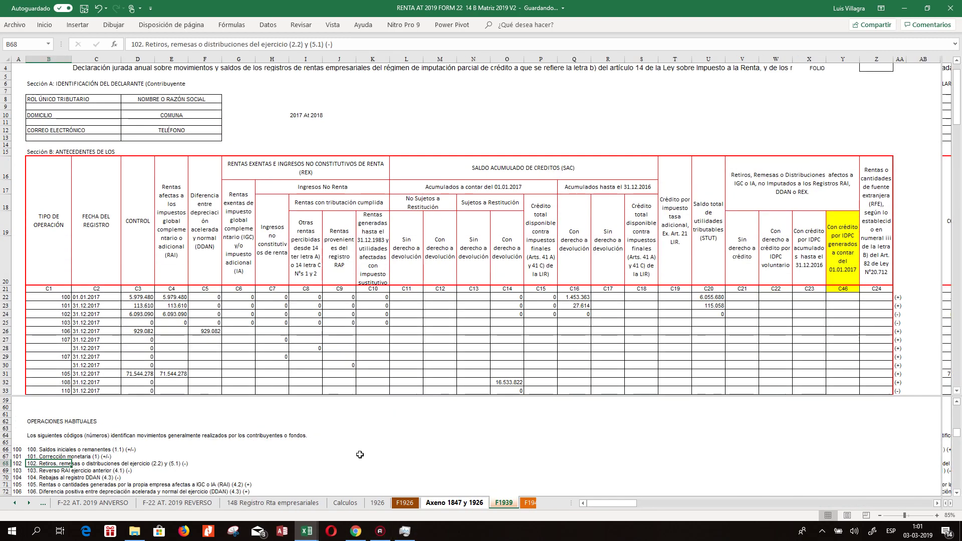
left_click(130, 299)
left_click(165, 299)
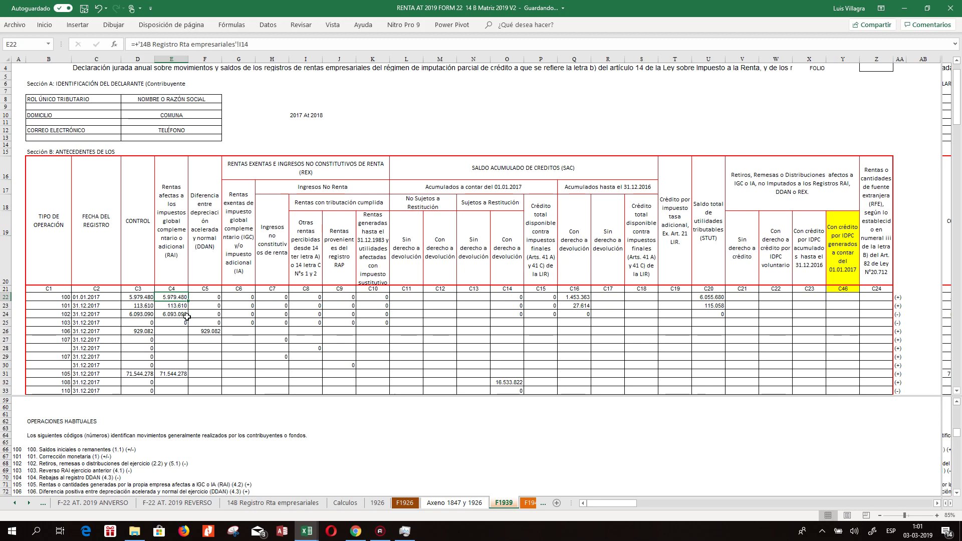
left_click(185, 314)
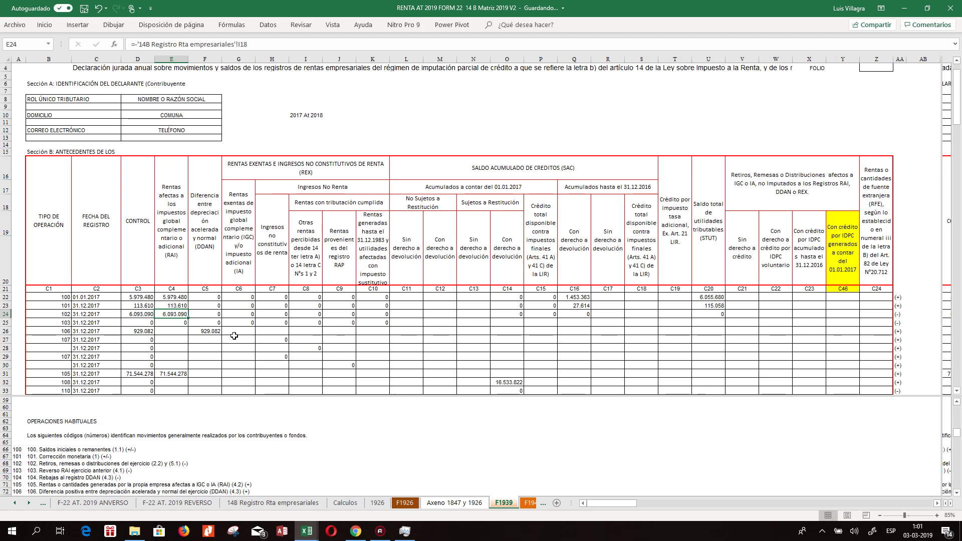
Set the RAI amount in E24, in the code 102 row, to 0
key("Left")
key("Left")
key("Left")
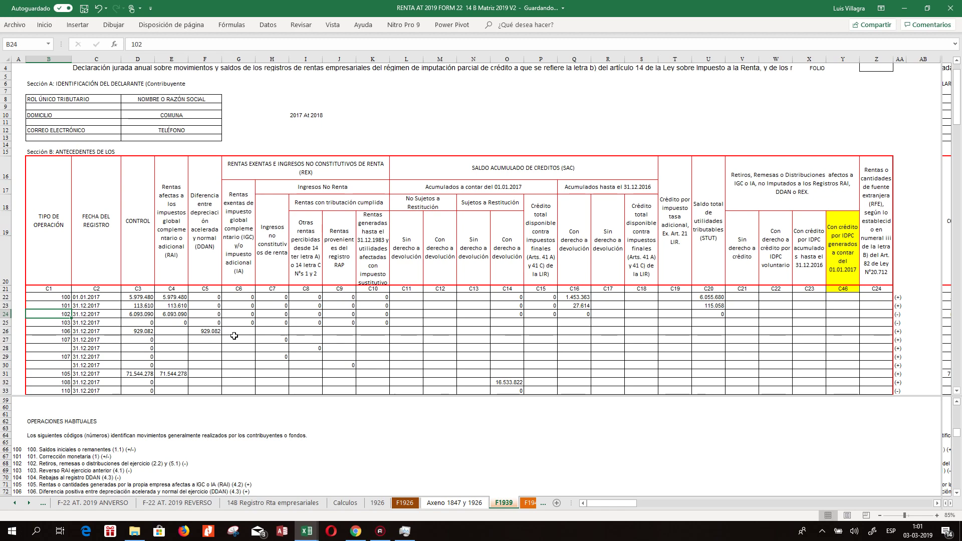
type("000")
key("Escape")
key("Right")
key("Right")
key("Right")
type("0")
key("Return")
Link the RAI amount in E25, the code 103 row, to the negated Reversa Rai cell I18 of the 14B Registro Rta empresariales sheet
type("+")
left_click(273, 503)
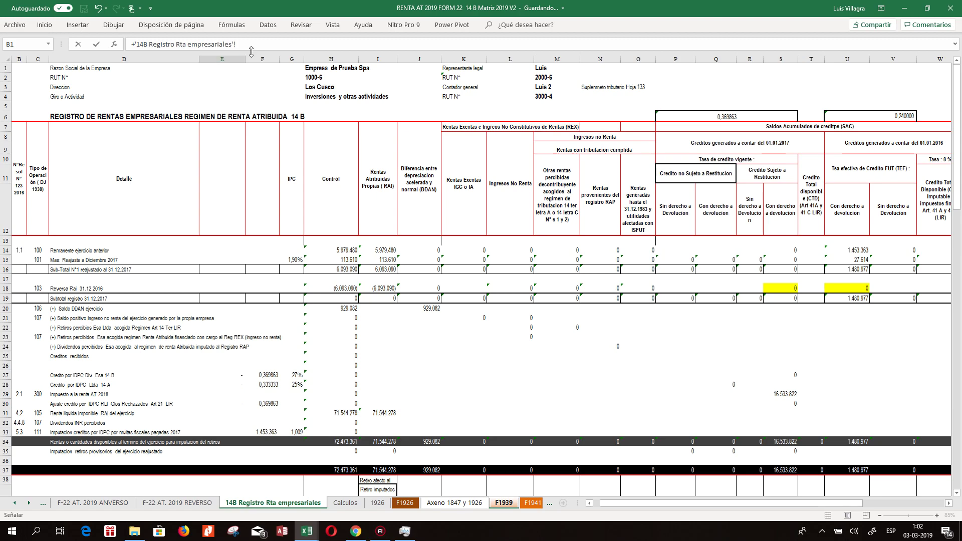
left_click_drag(236, 44, 131, 45)
type("-")
left_click(370, 290)
key("Escape")
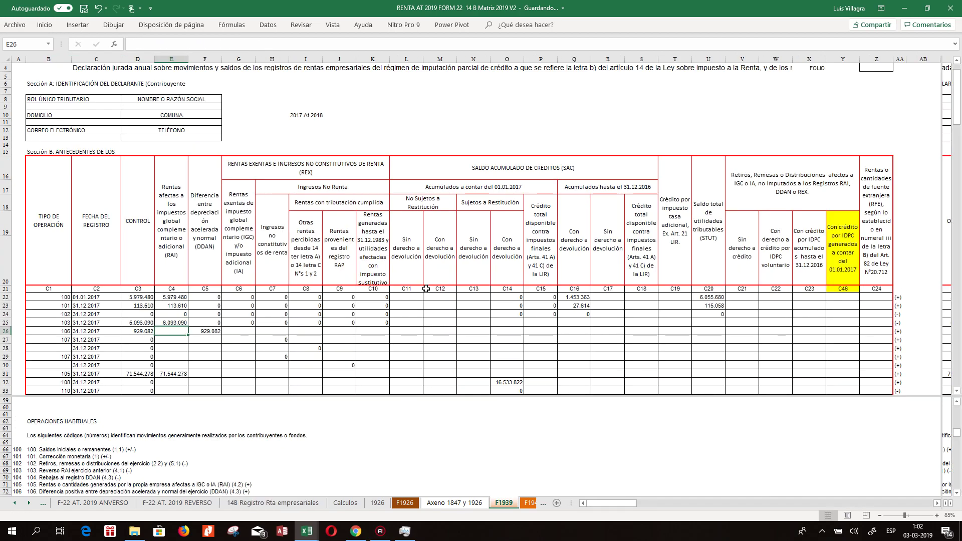
Check the registration dates in column C of the movement rows and the operation code formula in B31
key("Left")
key("Left")
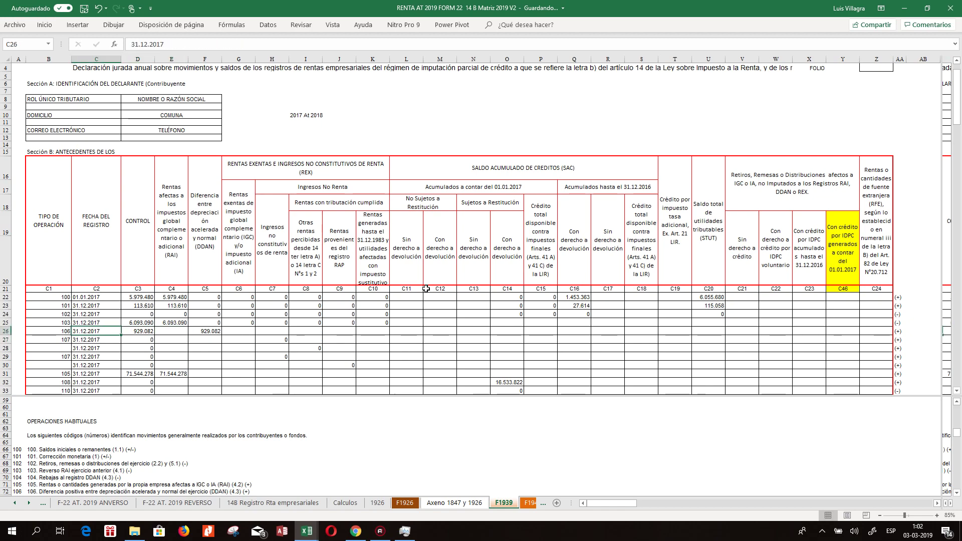
key("Down")
key("Down")
key("Down")
key("Down")
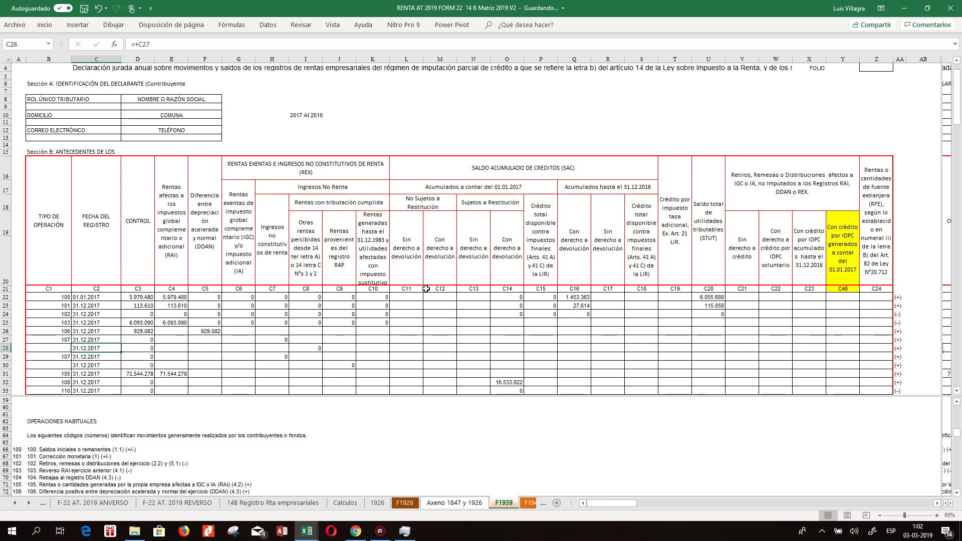
key("Up")
key("Up")
key("Up")
key("Up")
key("Down")
key("Down")
key("Down")
key("Down")
key("Down")
key("Down")
key("Down")
key("Down")
key("Down")
key("Down")
key("Up")
key("Up")
key("Up")
key("Up")
key("Up")
key("Left")
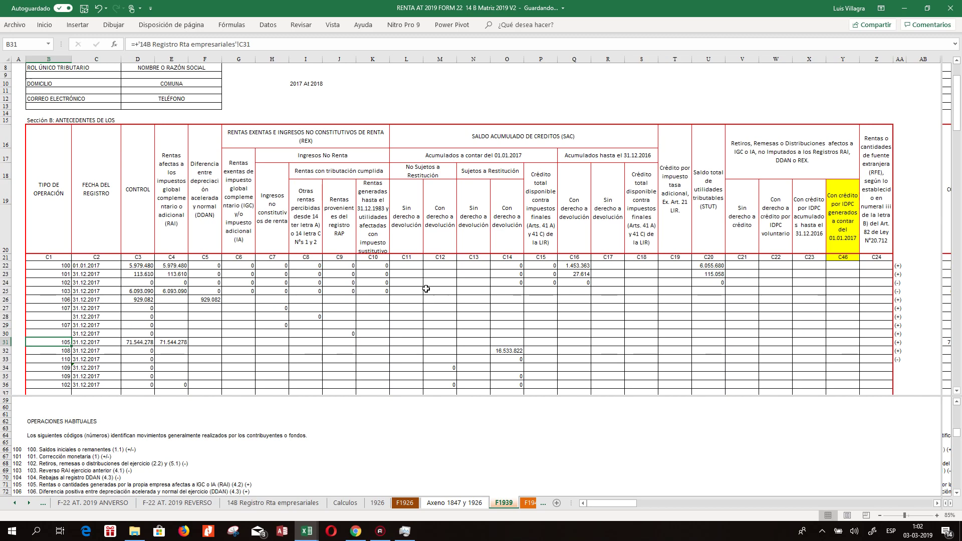
Review the operation type codes in column B, going down to the final summary table and back up to the first movement rows
key("Down")
key("Down")
key("Down")
key("Down")
key("Down")
key("Down")
key("Down")
key("Down")
key("Down")
key("Down")
key("Down")
key("Down")
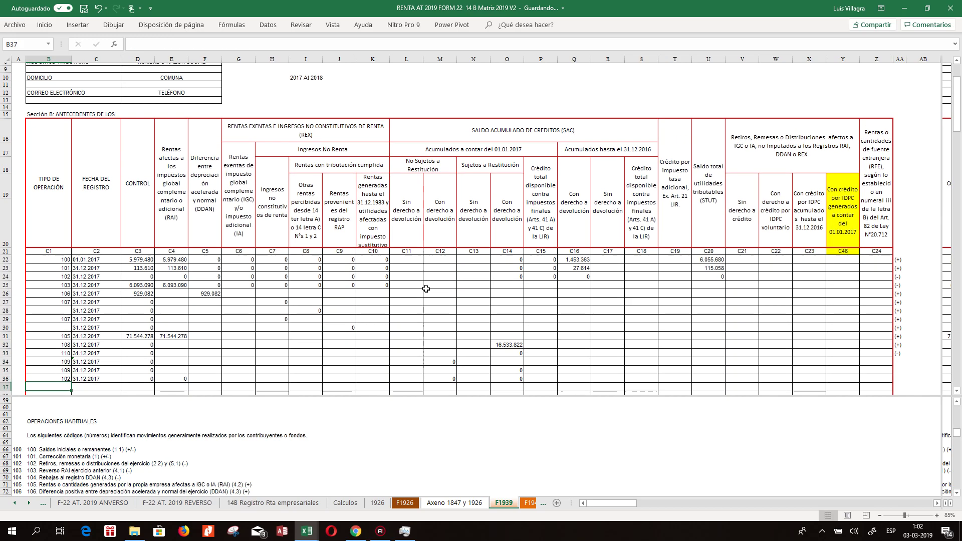
key("Down")
key("Down")
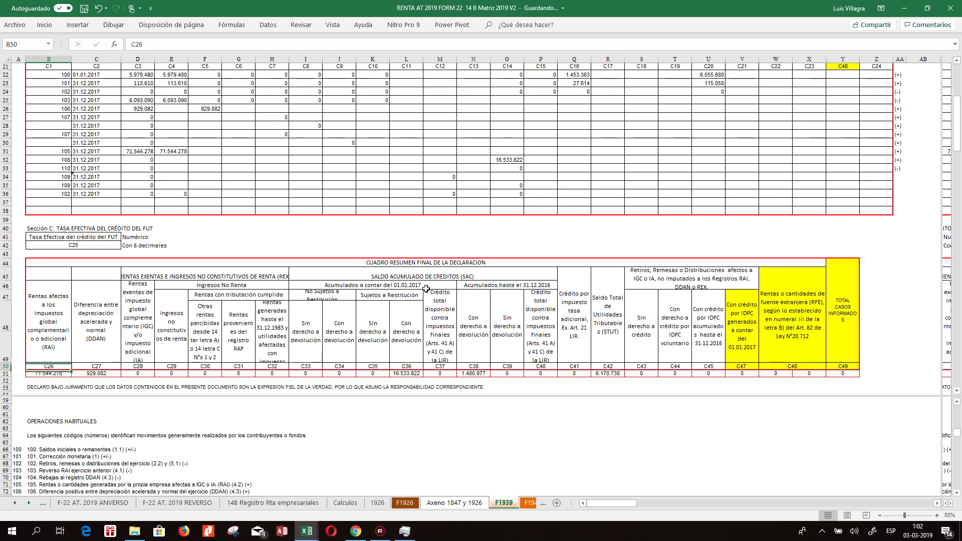
key("Up")
key("Up")
key("Up")
key("Up")
key("Up")
key("Up")
key("Up")
key("Up")
key("Up")
key("Up")
key("Up")
key("Up")
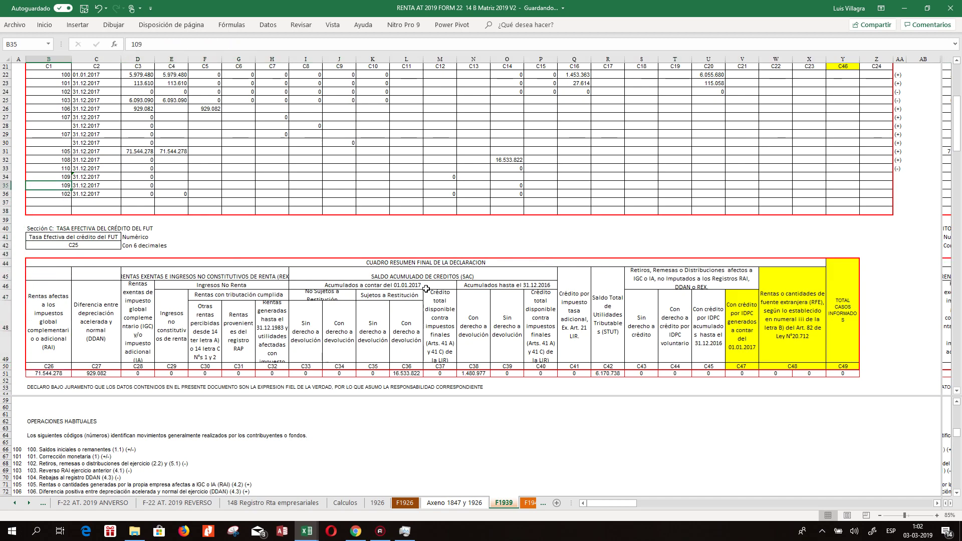
key("Up")
key("Up")
key("Up")
key("Up")
key("Up")
key("Up")
key("Up")
key("Up")
key("Up")
key("Up")
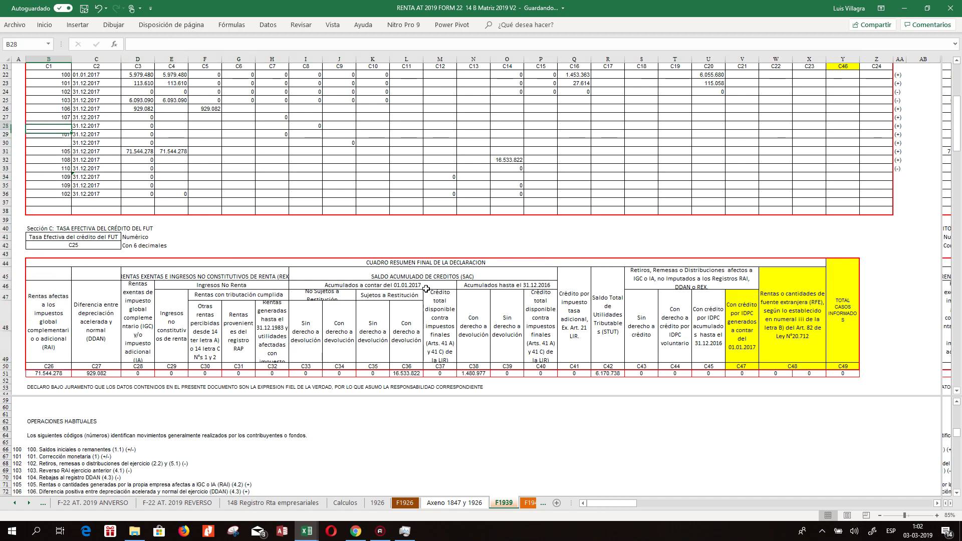
key("Down")
key("Down")
key("Down")
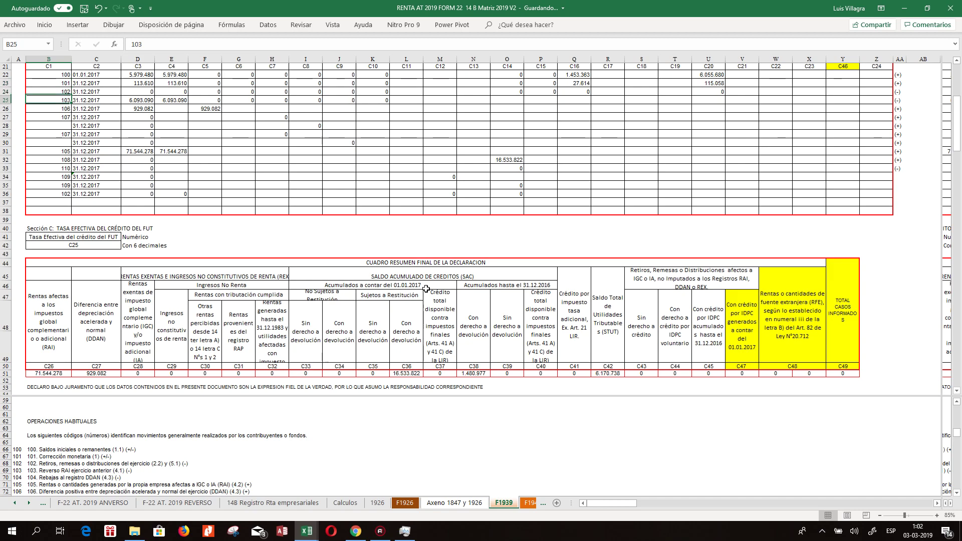
Inspect the final summary formulas for RAI in B51 and for the depreciation difference in C51
key("Down")
key("Down")
key("Down")
key("Down")
key("Down")
key("Down")
key("Down")
key("Down")
key("Down")
key("Down")
key("Down")
key("Down")
key("Down")
key("Down")
key("Down")
key("Down")
key("Down")
key("Down")
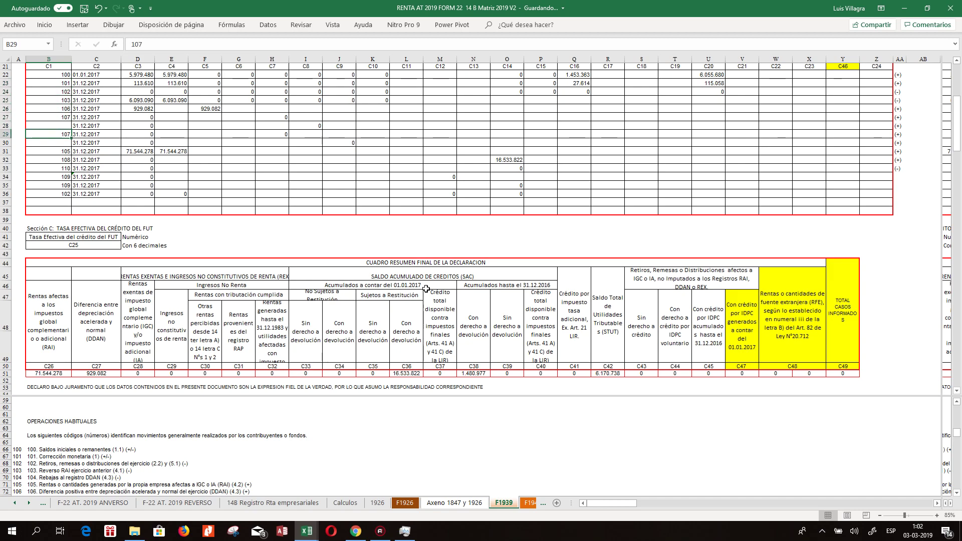
key("Down")
key("Down")
key("Down")
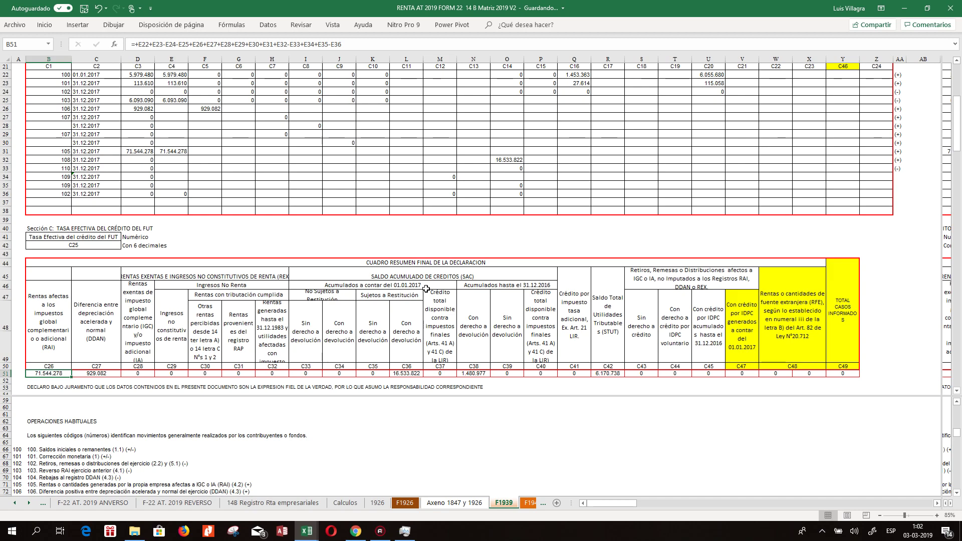
key("Right")
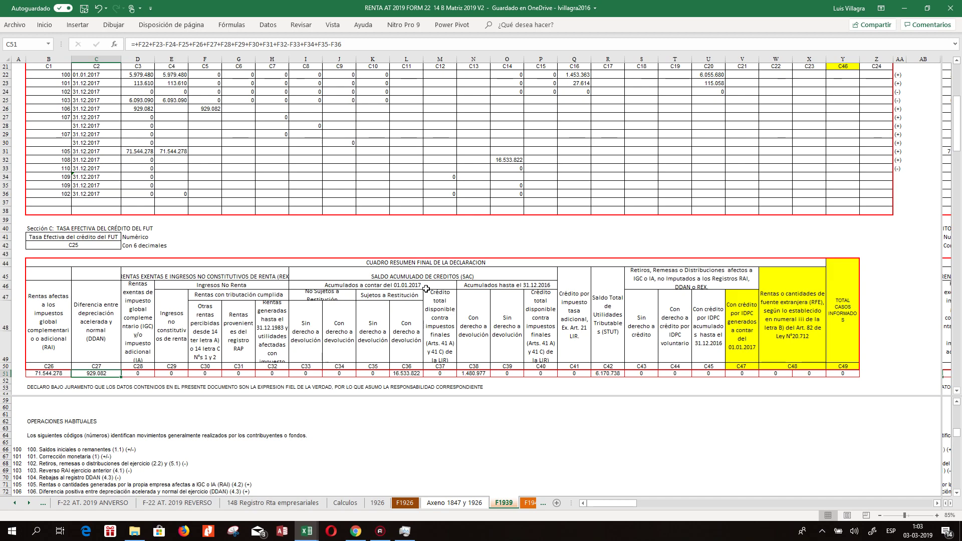
Inspect the summary formulas along row 51, comparing the post-2017 SAC credits in K51 and L51 and the CTD in M51
key("Right")
key("Right")
key("Right")
key("Right")
key("Right")
key("Right")
key("Right")
key("Right")
key("Right")
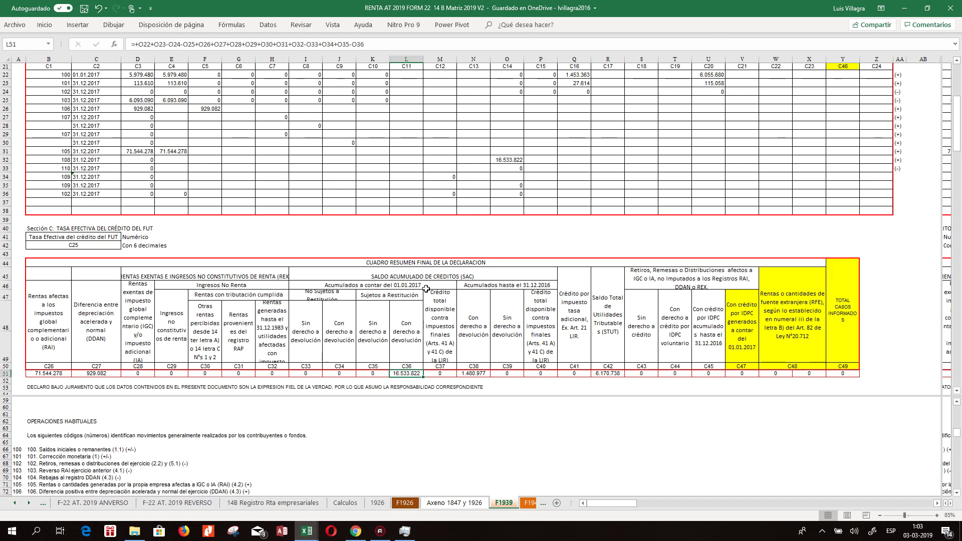
key("Left")
key("Left")
key("Left")
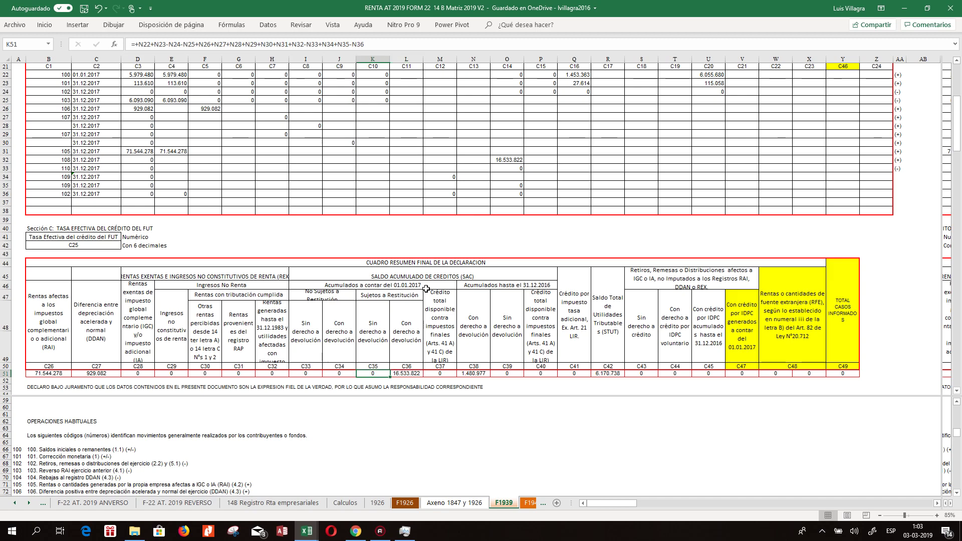
key("Right")
key("Right")
key("Right")
key("Left")
key("Right")
key("Left")
key("Right")
key("Right")
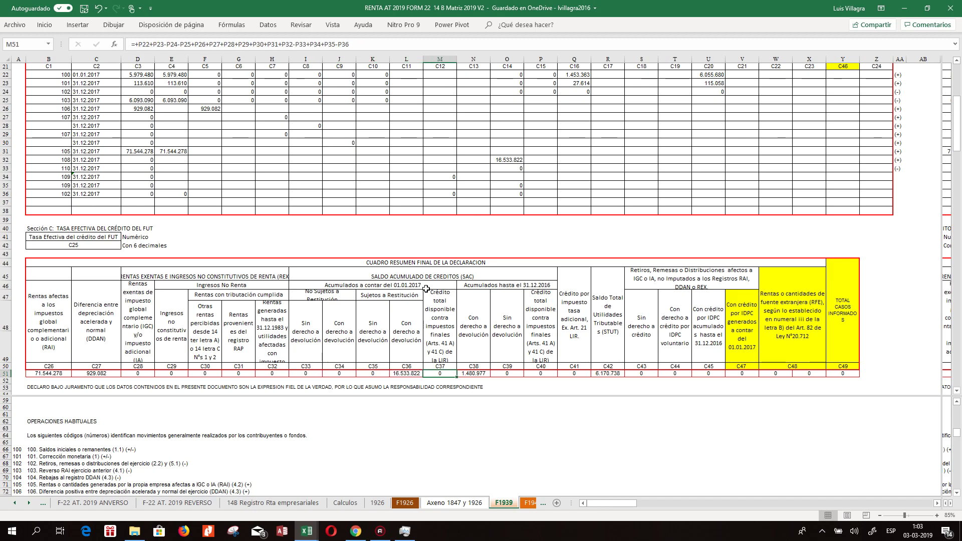
Inspect the summary formulas for the credits accumulated to 31.12.2016 in N51 and for the STUT balance in R51
key("Right")
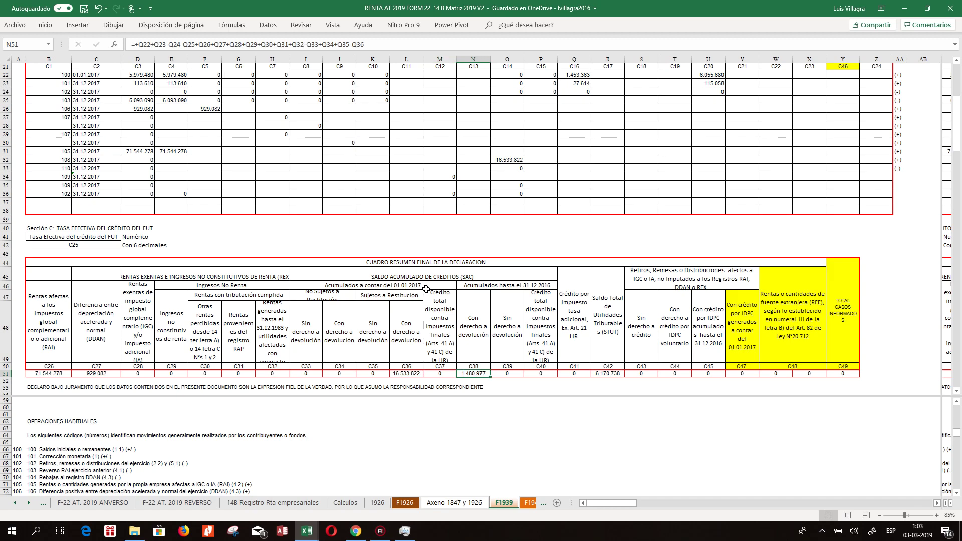
key("Right")
key("Right")
key("Right")
key("Right")
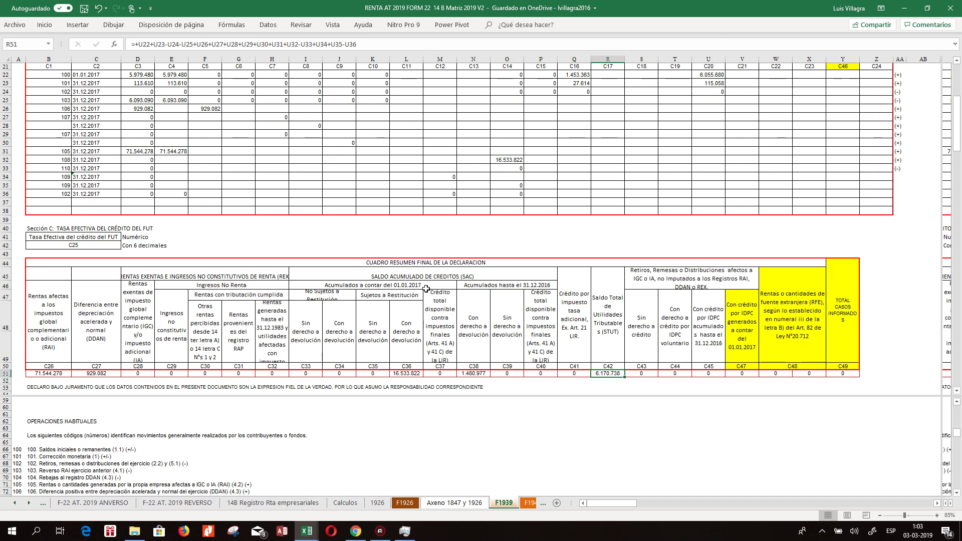
key("Down")
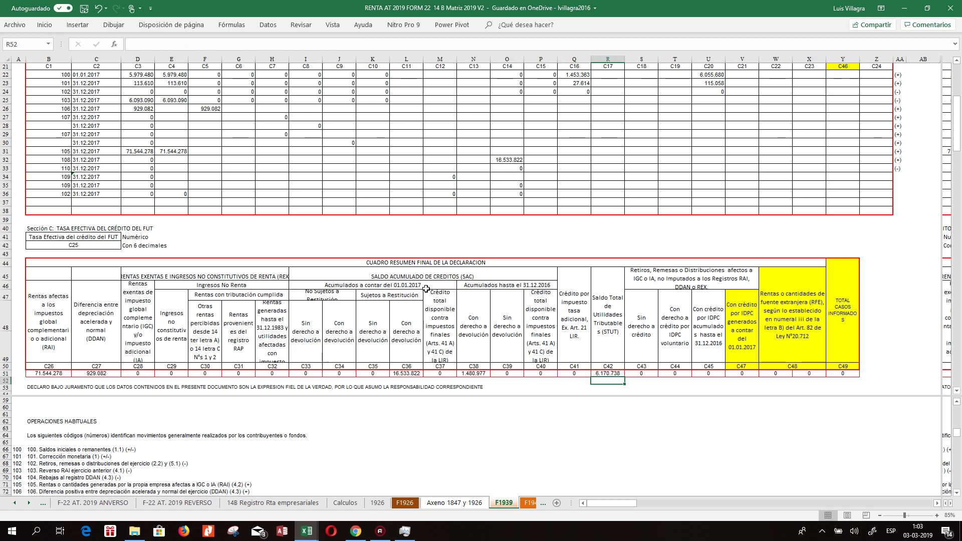
Copy the whole declaration block in rows 1 to 203 and paste it below, starting at row 207
left_click_drag(510, 397, 510, 392)
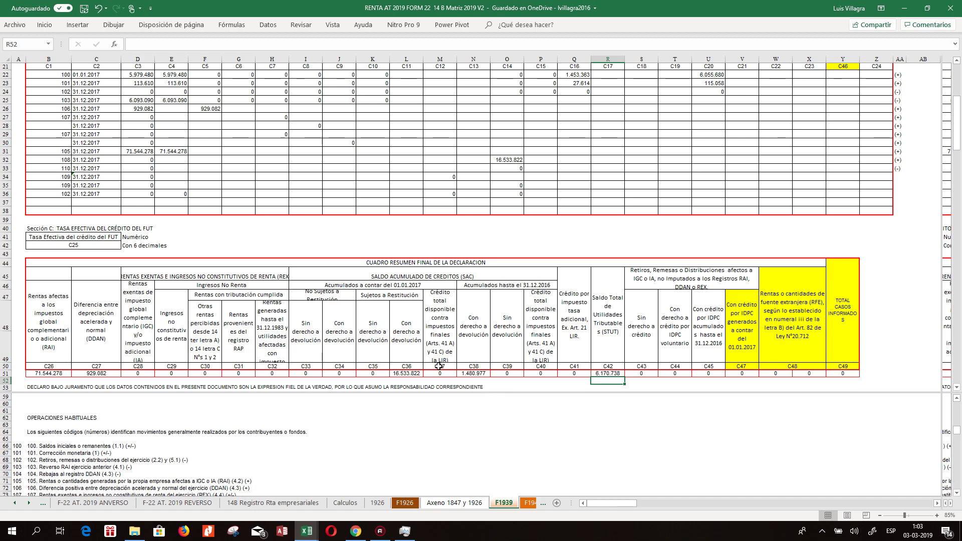
scroll(119, 111, "up", 7)
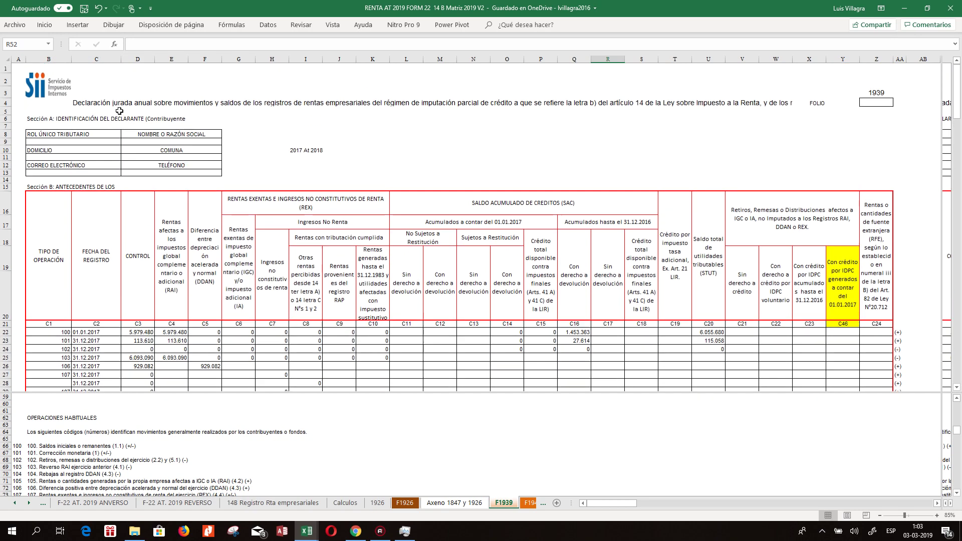
left_click_drag(6, 69, 180, 277)
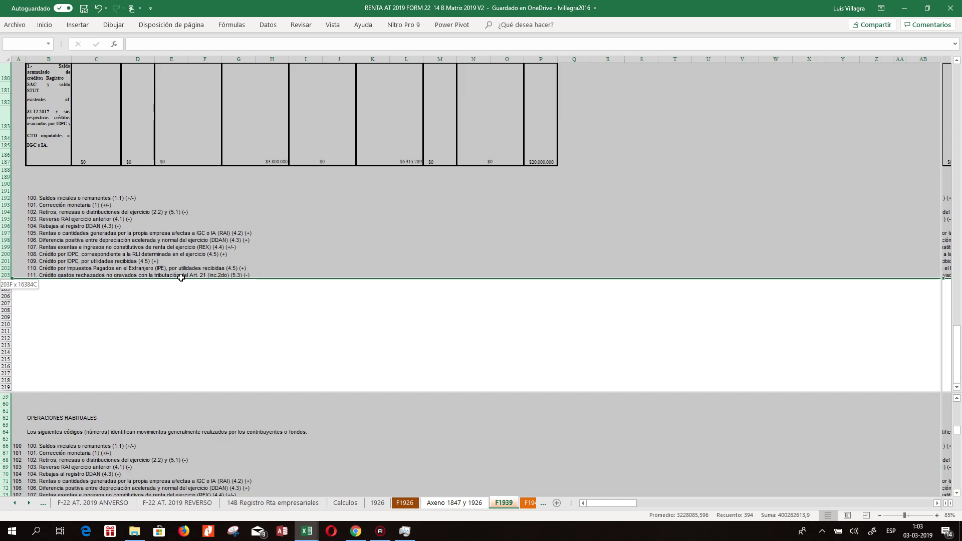
right_click(24, 116)
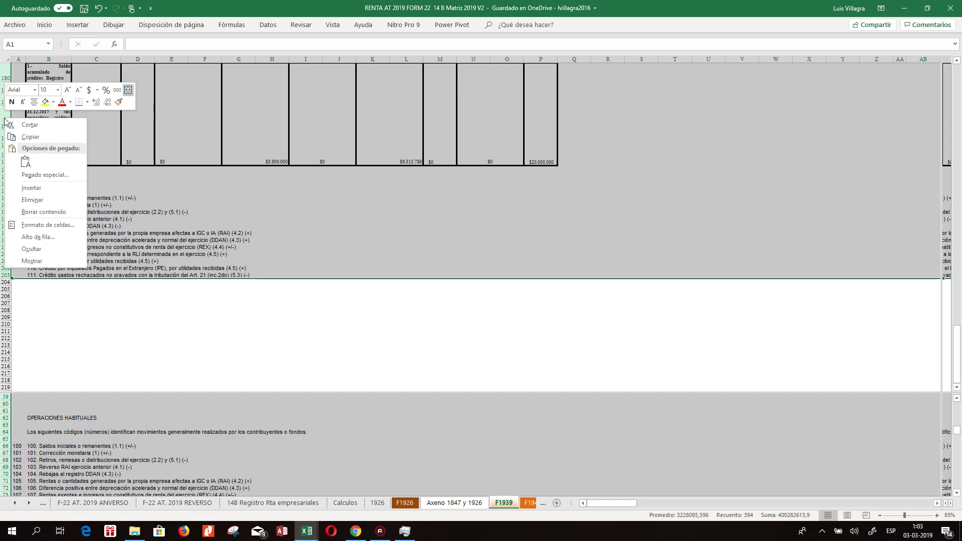
left_click(40, 137)
right_click(18, 306)
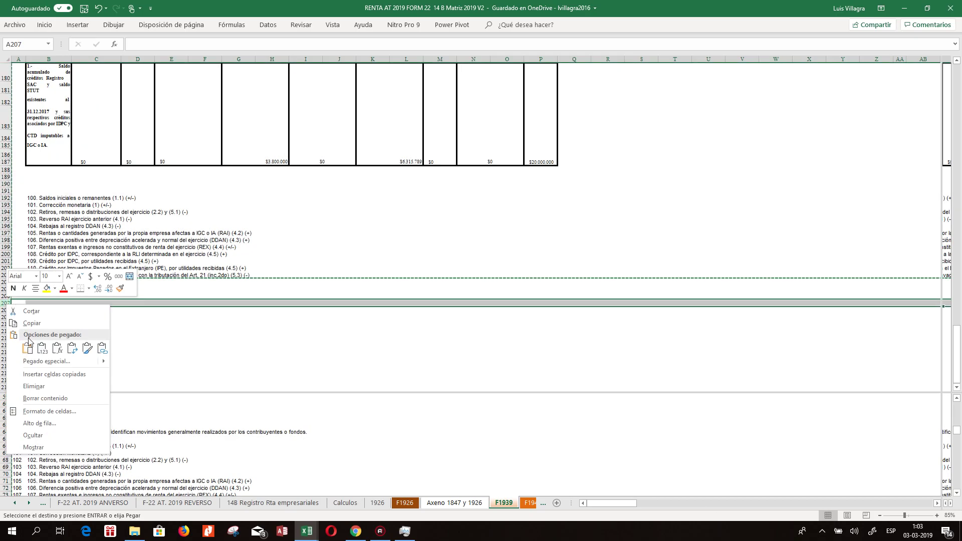
left_click(24, 350)
Set the year label in I216 of the second declaration block to 2018 At 2019
left_click(187, 227)
key("Down")
key("Down")
key("Down")
key("Down")
key("Down")
key("Down")
key("Down")
key("Down")
key("Down")
key("Down")
key("Down")
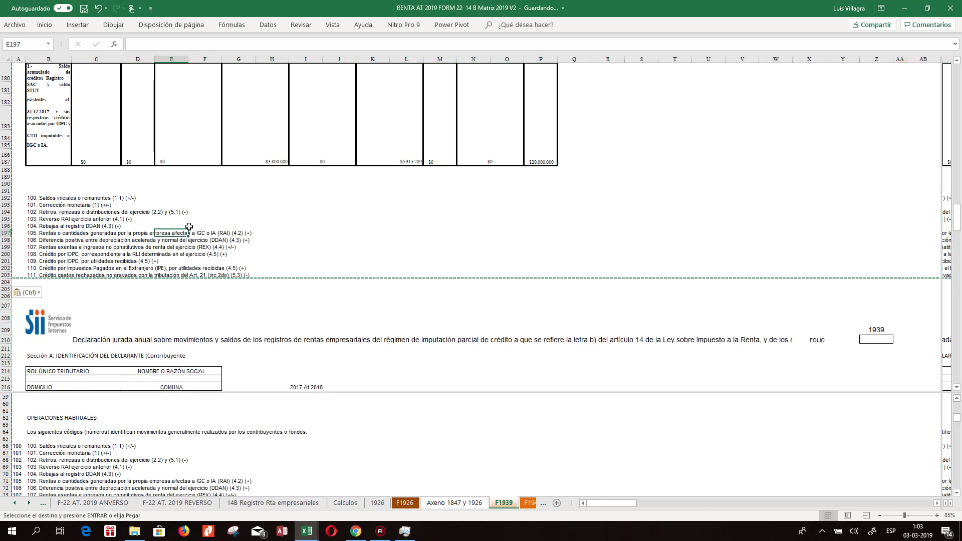
key("Down")
key("Down")
key("Down")
key("Down")
key("Down")
key("Down")
key("Down")
key("Down")
key("Down")
key("Down")
key("Down")
key("Down")
key("Down")
key("Down")
key("Down")
key("Down")
key("Down")
key("Down")
key("Down")
key("Down")
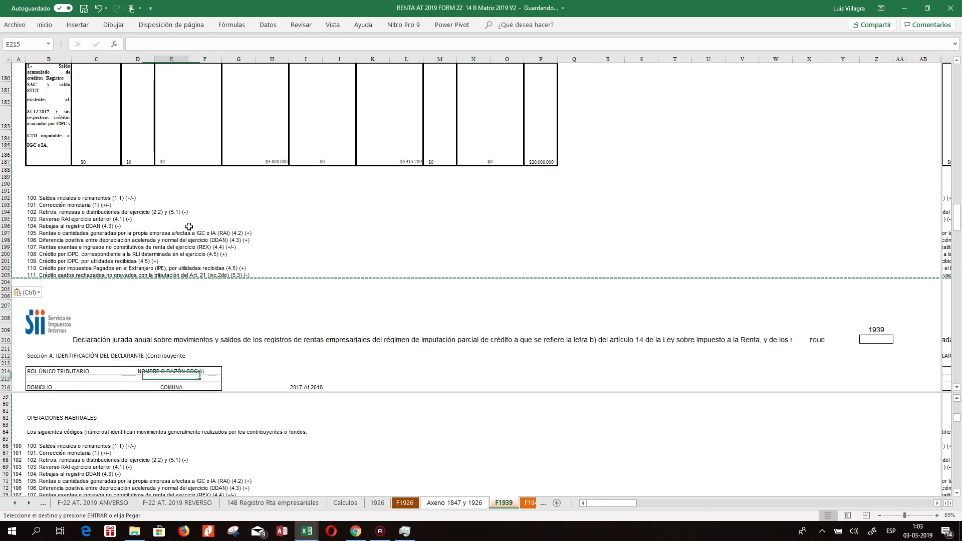
scroll(188, 227, "down", 2)
key("Up")
key("Up")
key("Up")
key("Up")
key("Up")
key("Up")
key("Up")
key("Up")
key("Up")
key("Up")
key("Up")
key("Up")
key("Up")
key("Up")
key("Up")
key("Up")
key("Up")
key("Up")
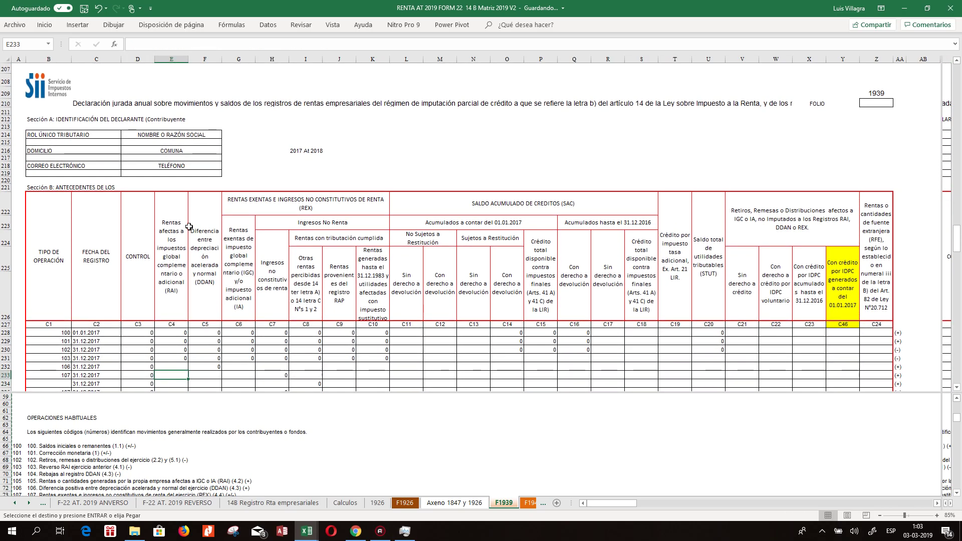
key("Right")
key("Right")
key("Right")
key("Right")
key("Right")
key("Right")
key("Right")
key("Down")
key("Down")
key("Down")
key("Down")
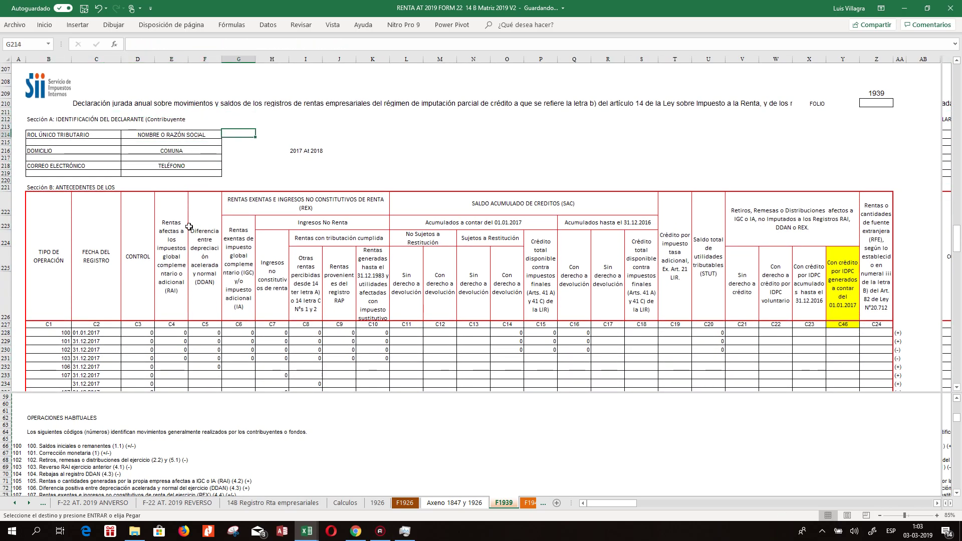
key("F2")
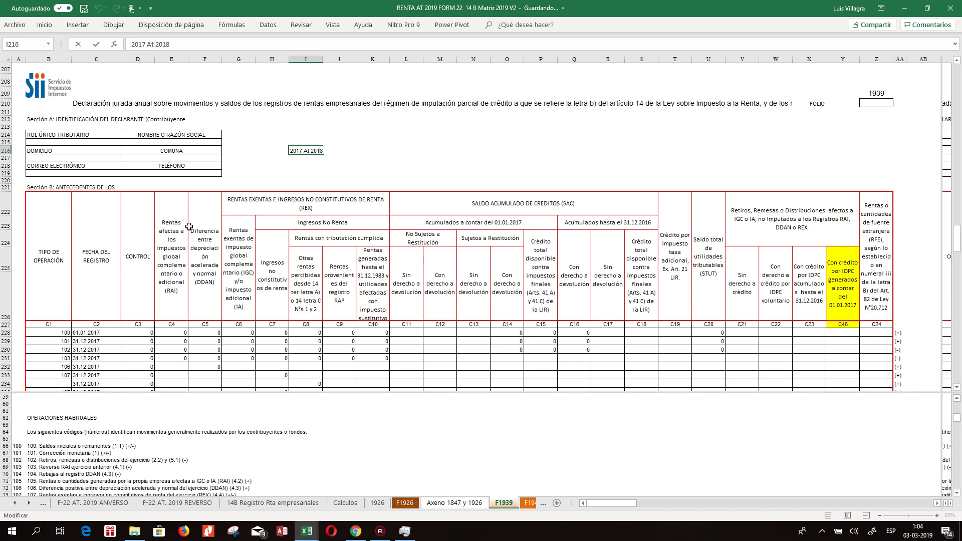
key("BackSpace")
type("8")
key("Return")
Replace 2017 with 2018 in all registration dates in C228:C242 of the second declaration block
key("Down")
key("Down")
key("Down")
key("Down")
key("Down")
key("Down")
key("Down")
key("Down")
key("Down")
key("Down")
key("Down")
key("Down")
key("Down")
key("Down")
key("Down")
key("Down")
key("Down")
key("Down")
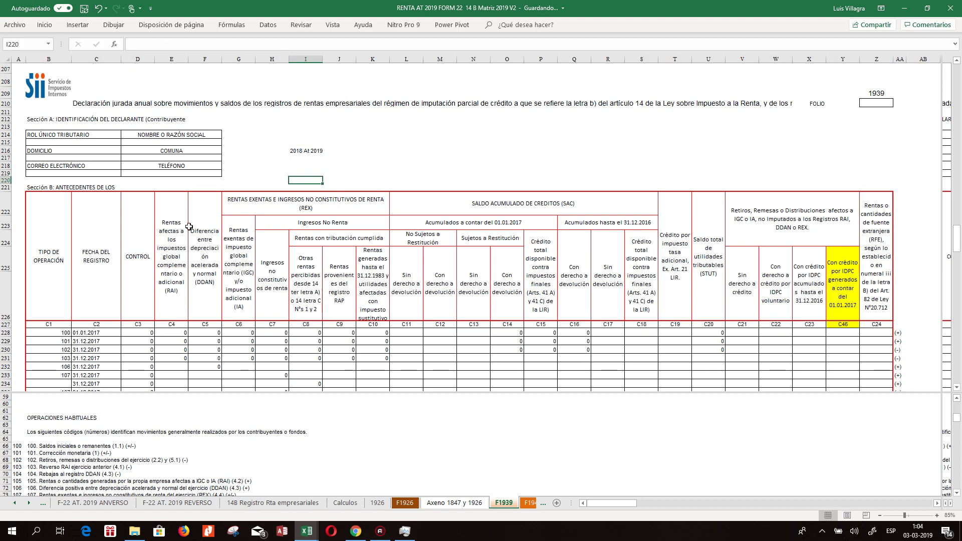
key("Down")
key("Down")
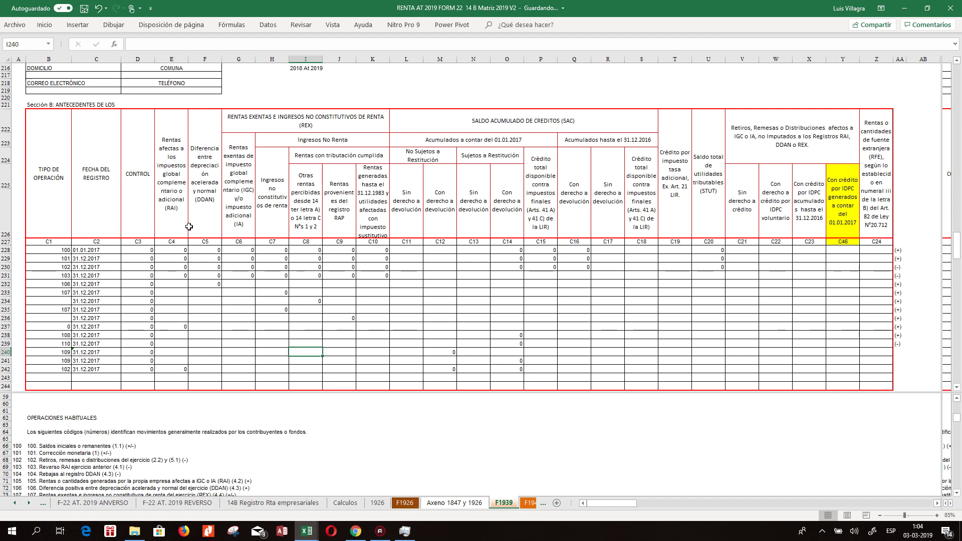
key("Up")
key("Up")
key("Up")
key("Up")
key("Up")
key("Up")
key("Up")
key("Up")
key("Left")
key("Left")
key("Left")
key("Left")
key("Up")
key("Up")
key("Left")
key("Left")
key("Up")
key("Up")
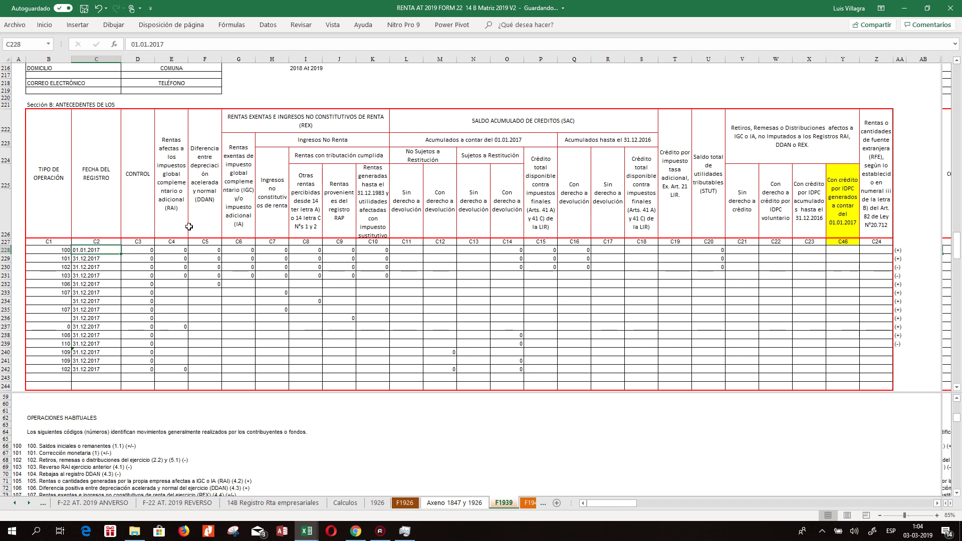
key("shift+Down")
key("shift+Down")
key("shift+Down")
key("shift+Down")
key("shift+Down")
key("shift+Down")
key("shift+Down")
key("shift+Down")
key("shift+Down")
key("shift+Down")
key("shift+Down")
key("shift+Down")
key("shift+Down")
key("shift+Down")
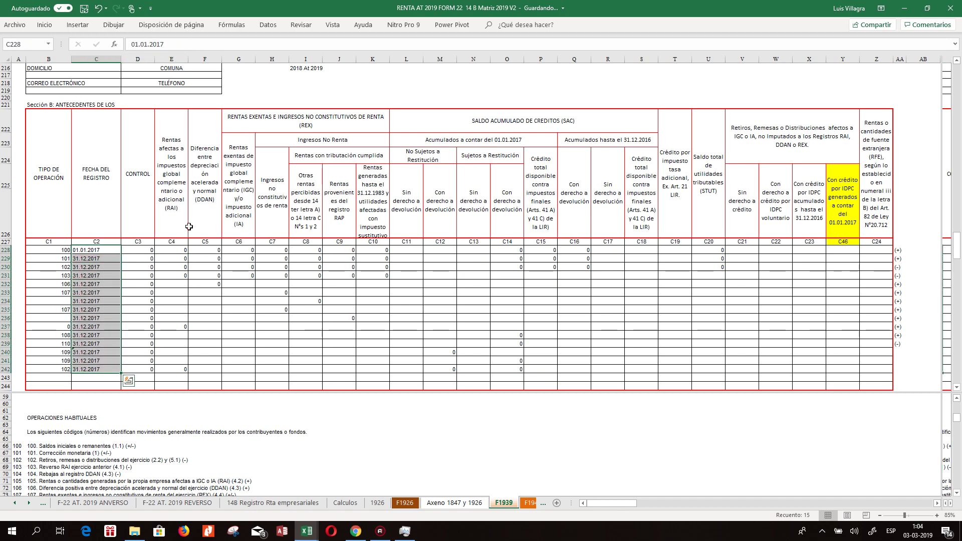
left_click(43, 26)
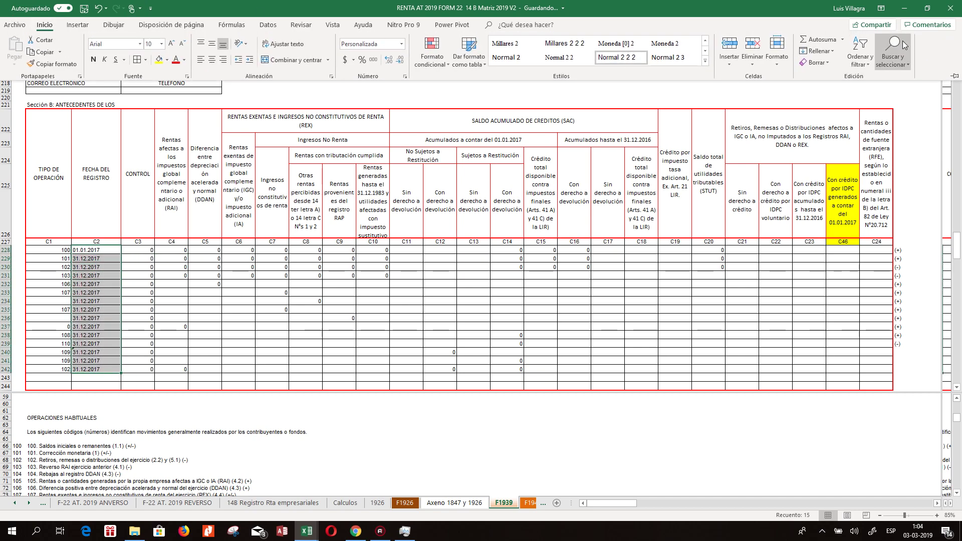
left_click(893, 55)
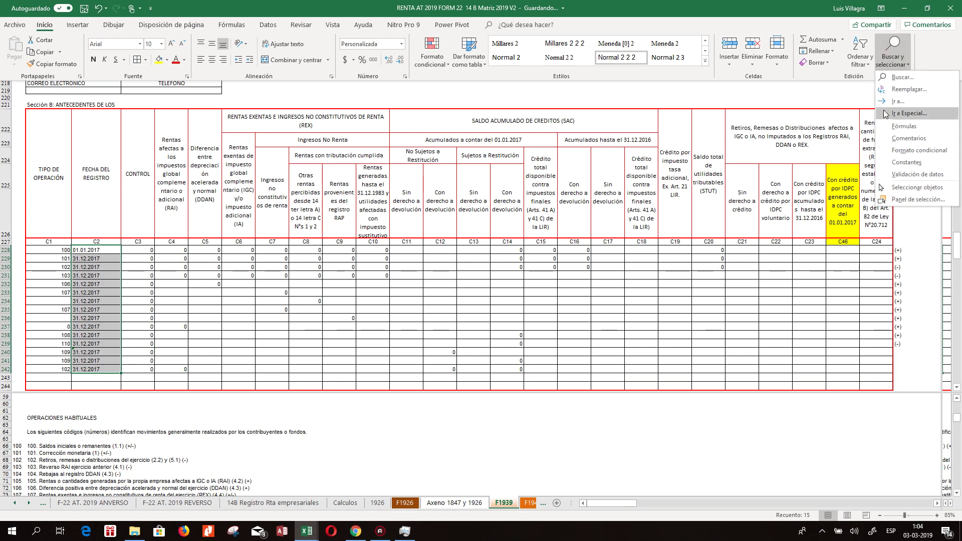
left_click(902, 93)
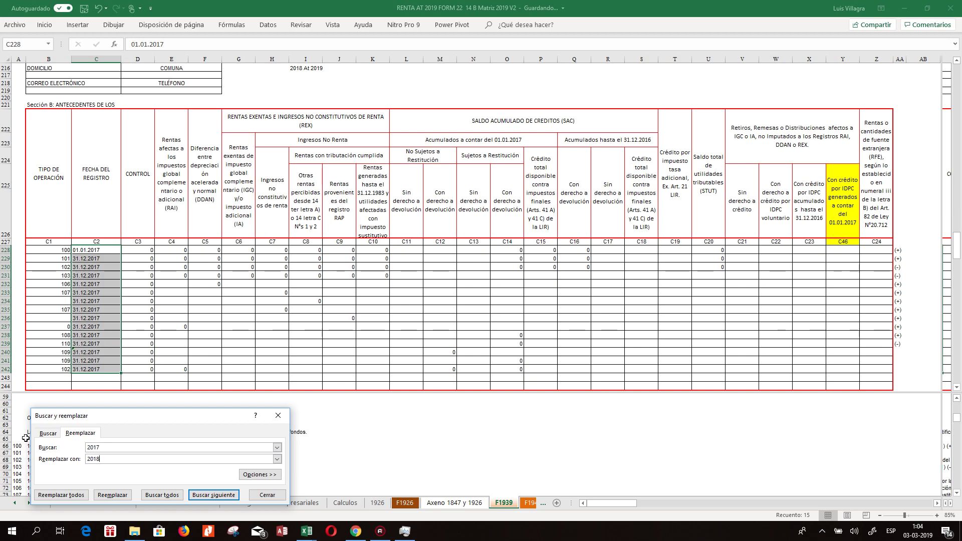
key("Return")
key("Return")
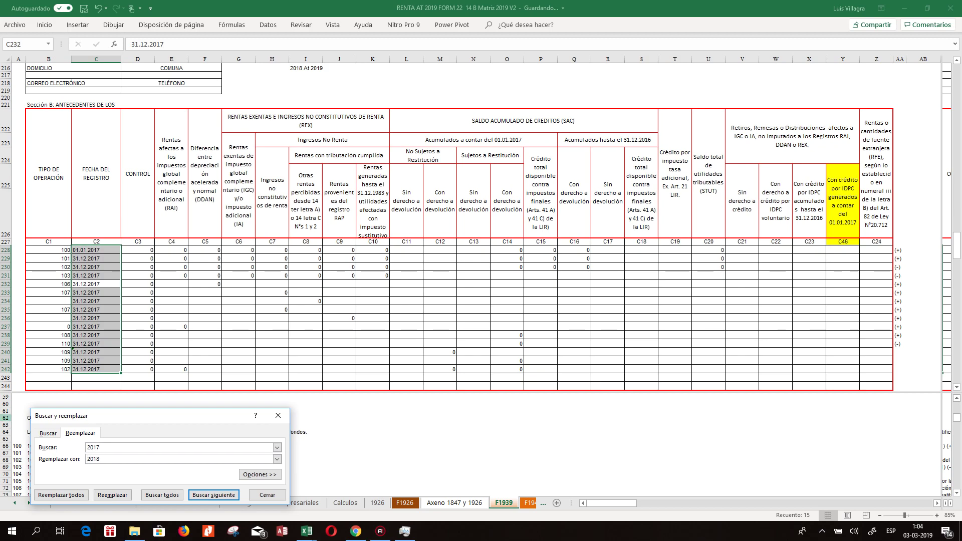
left_click(60, 495)
left_click(490, 296)
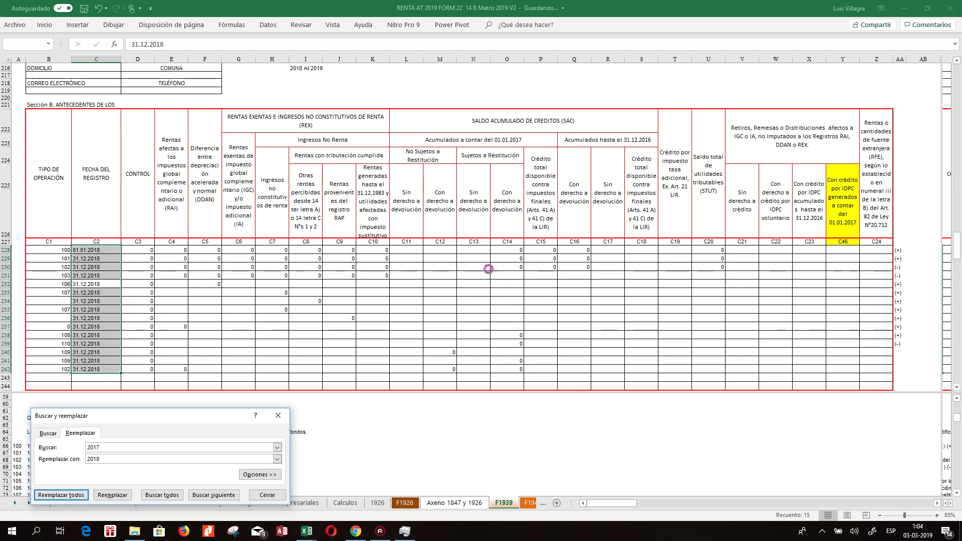
left_click(152, 249)
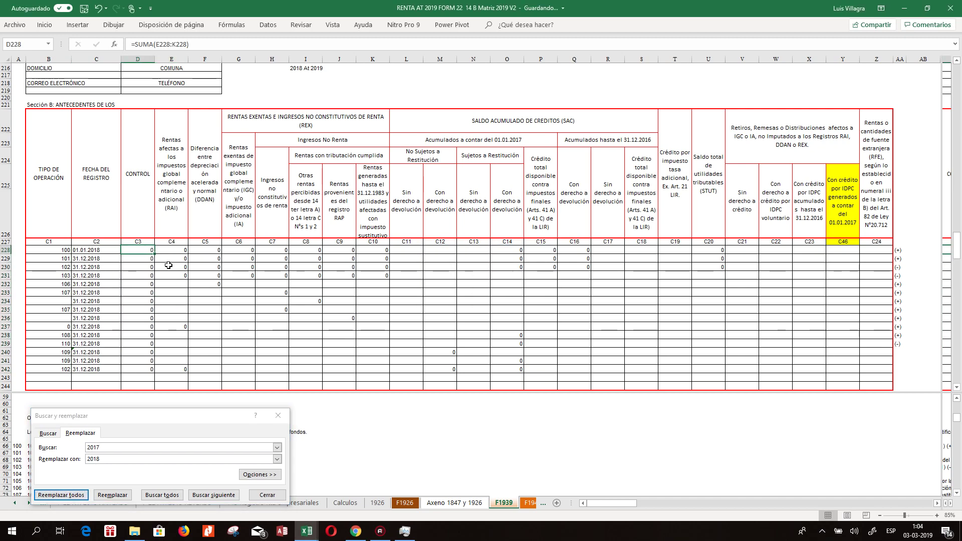
left_click(277, 415)
left_click(191, 440)
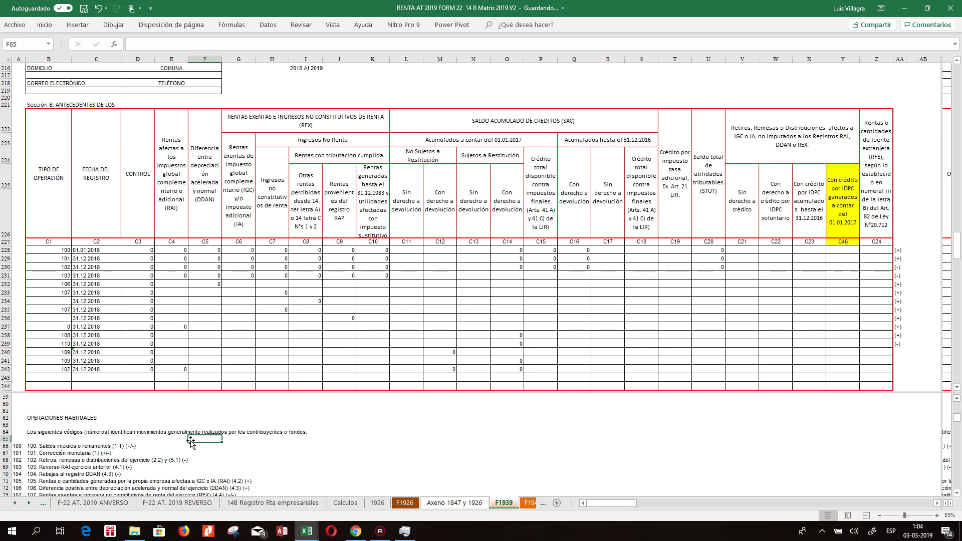
Link the opening RAI balance in E228 to cell I62 of the 14B Registro Rta empresariales sheet
left_click(174, 250)
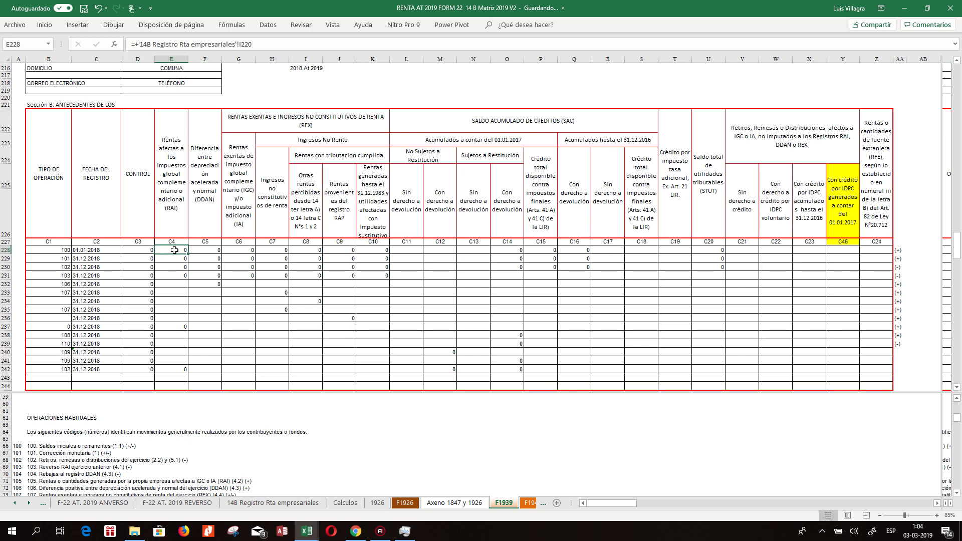
type("+")
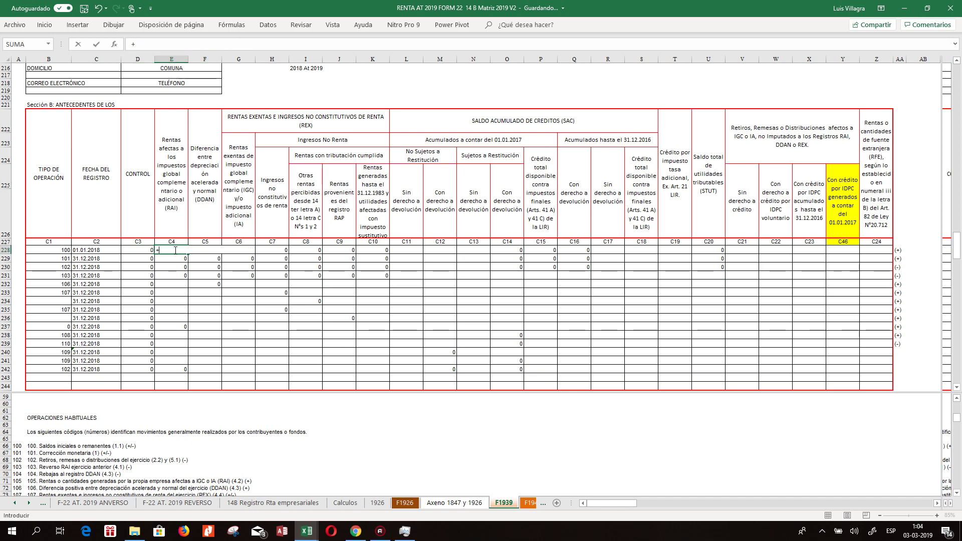
left_click(263, 503)
left_click(353, 326)
key("Down")
key("Down")
key("Down")
key("Down")
key("Down")
key("Down")
key("Down")
key("Down")
key("Down")
key("Down")
key("Down")
key("Down")
key("Down")
key("Down")
key("Down")
key("Down")
key("Down")
key("Down")
key("Down")
key("Down")
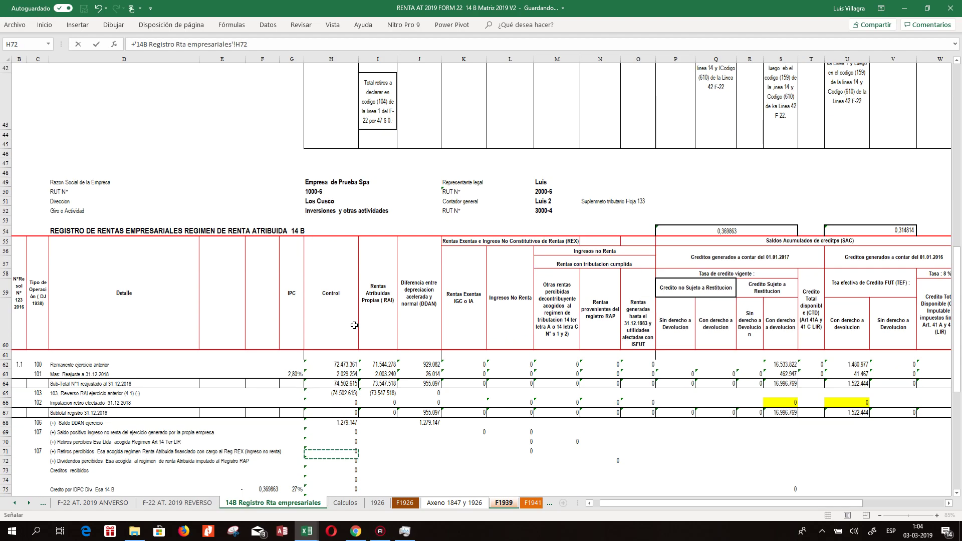
key("Down")
key("Down")
key("Down")
key("Down")
key("Down")
key("Down")
key("Down")
key("Up")
key("Up")
key("Up")
key("Up")
key("Up")
key("Up")
key("Up")
key("Up")
key("Up")
key("Up")
key("Up")
key("Up")
key("Up")
key("Up")
key("Up")
key("Up")
key("Up")
key("Right")
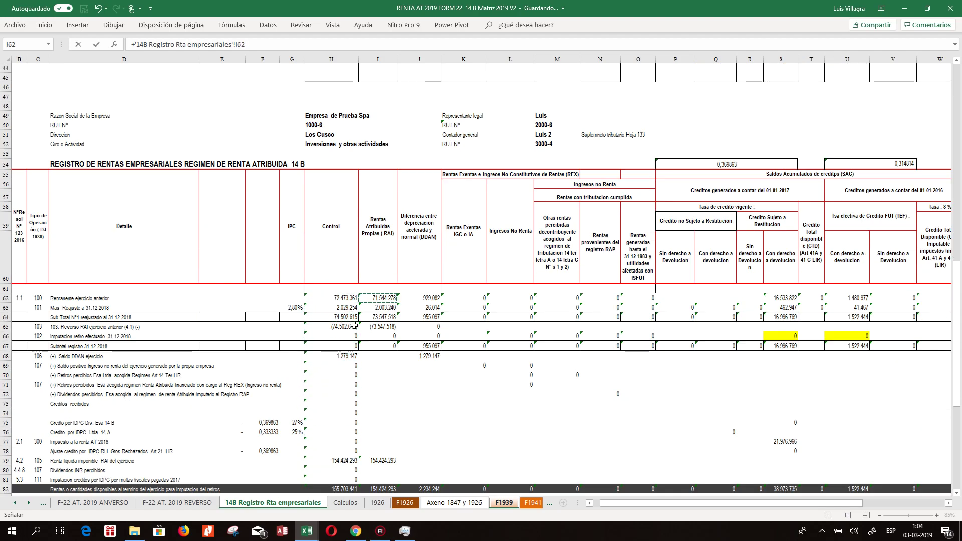
key("Return")
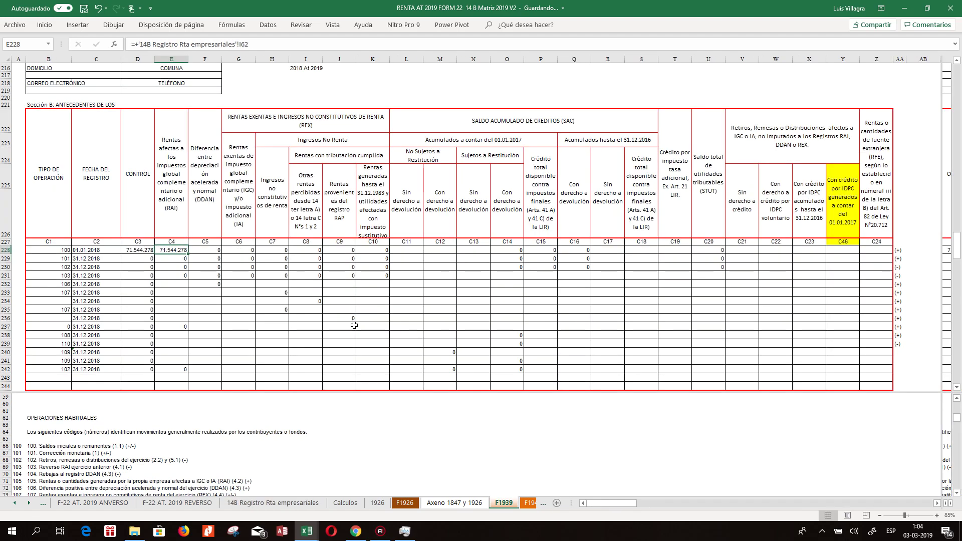
Copy the E228 register link into the depreciation difference (DDAN) cell F228
key("Right")
key("Left")
key("ctrl+c")
key("Right")
key("Return")
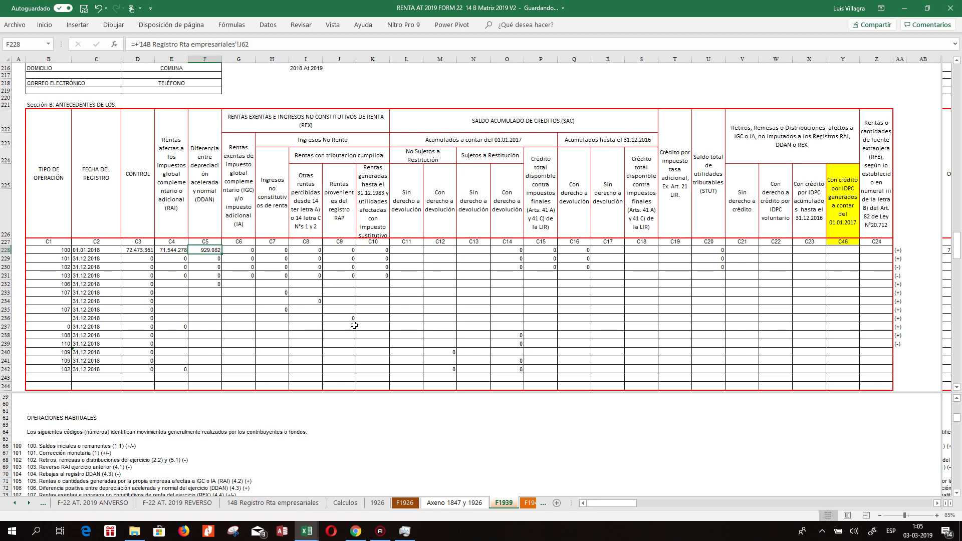
key("Right")
key("Right")
key("Right")
key("Right")
key("Right")
key("Right")
key("Right")
key("Right")
key("Right")
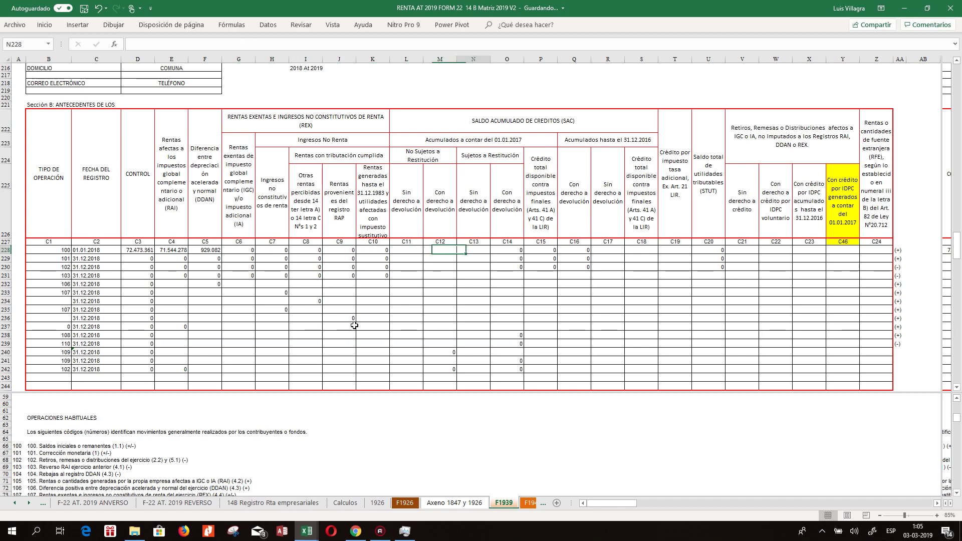
type("+")
key("Escape")
Copy the F228 register link across row 228 over the REX and credit columns through the Art. 21 tax credit column
left_click(204, 250)
key("ctrl+c")
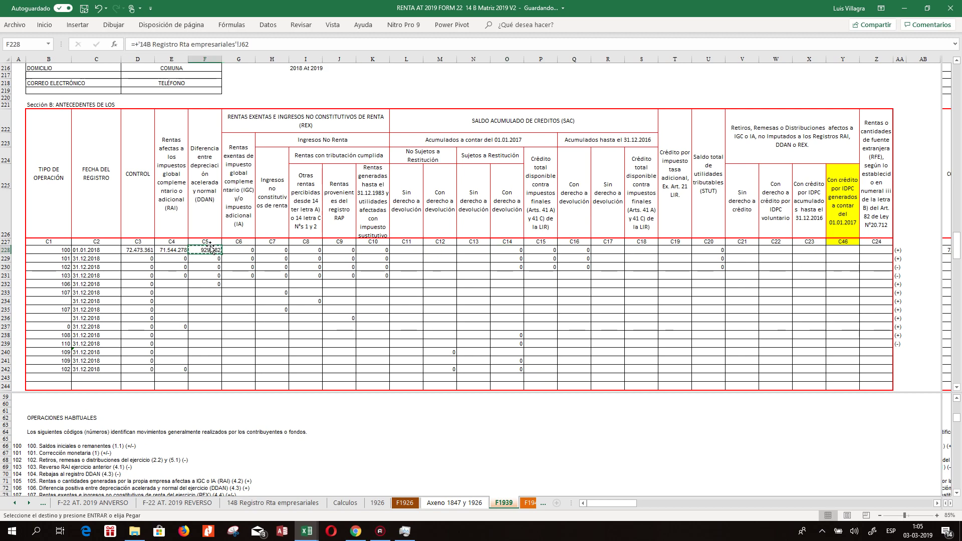
key("shift+Right")
key("shift+Right")
key("shift+Right")
key("shift+Right")
key("shift+Right")
key("shift+Right")
key("shift+Right")
key("shift+Right")
key("shift+Right")
key("shift+Right")
key("shift+Right")
key("shift+Right")
key("shift+Right")
key("shift+Right")
key("shift+Right")
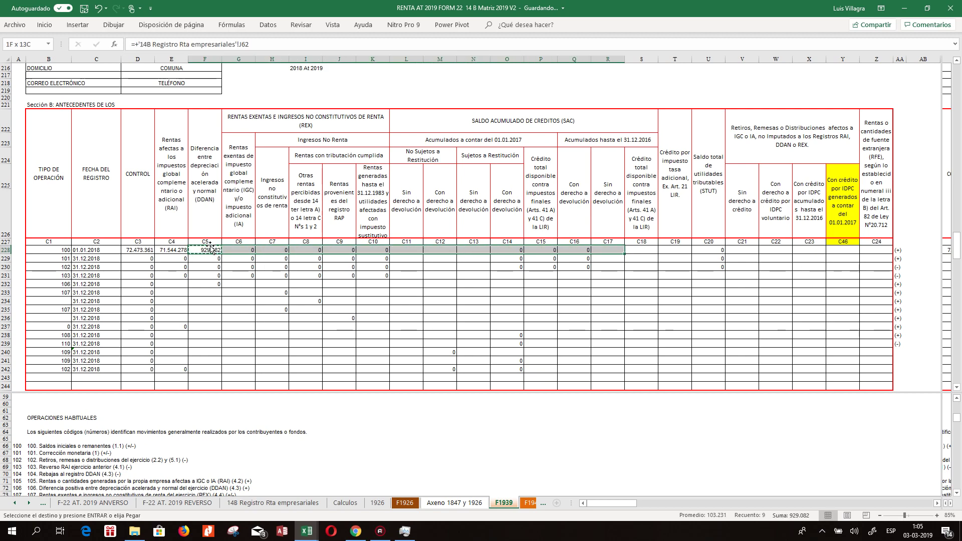
key("Return")
Set the Art. 21 additional-rate tax credit in T228 to 0
left_click(211, 248)
key("Right")
key("Right")
key("Right")
key("Right")
key("Right")
key("Right")
key("Right")
key("Right")
key("Right")
key("Right")
key("Right")
key("Right")
key("Right")
key("Right")
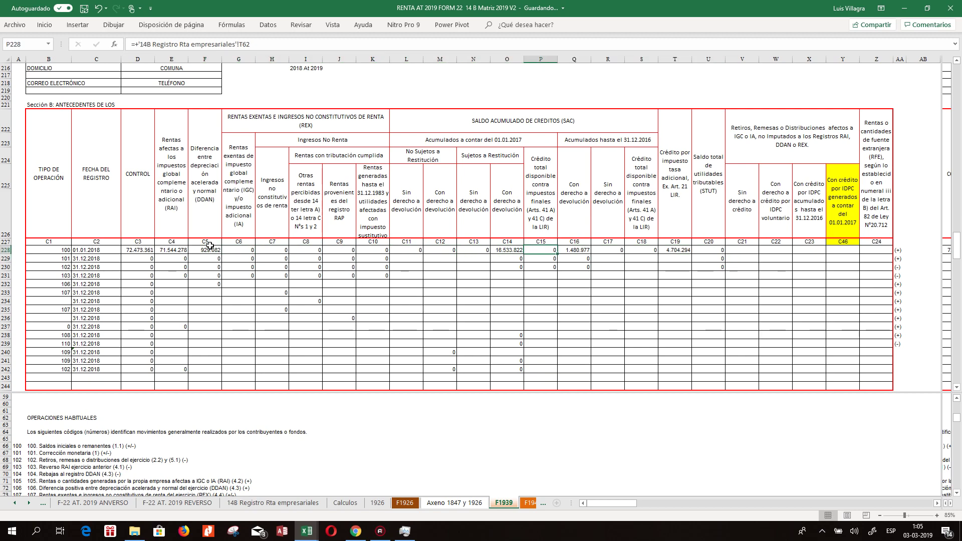
type("0")
key("Right")
Link the STUT balance in U228 to cell X62 of the 14B Registro Rta empresariales sheet
type("+")
scroll(151, 325, "up", 10)
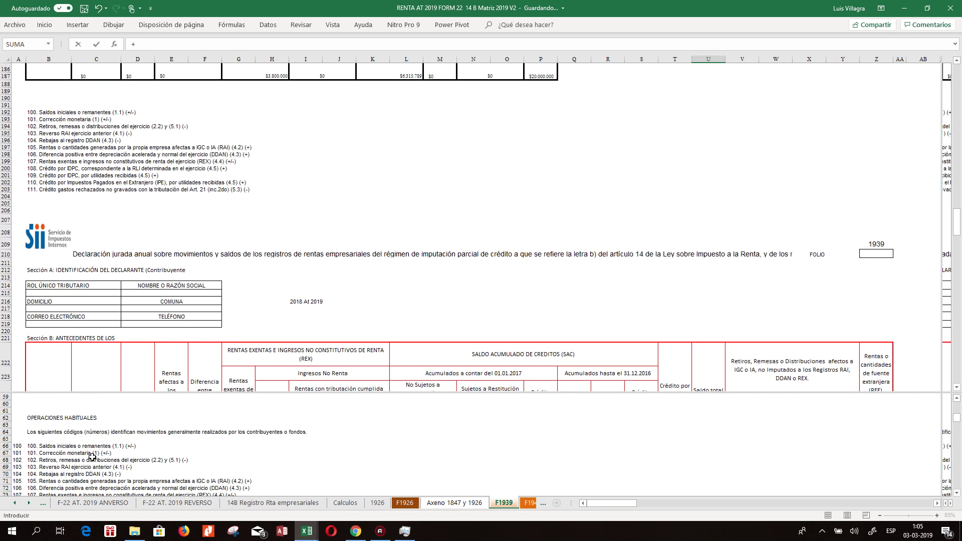
left_click(273, 502)
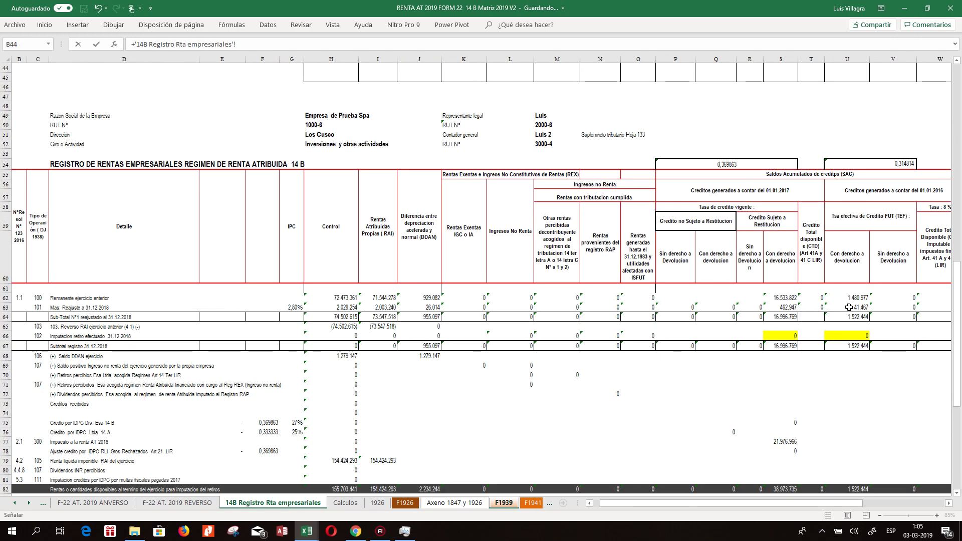
left_click(811, 326)
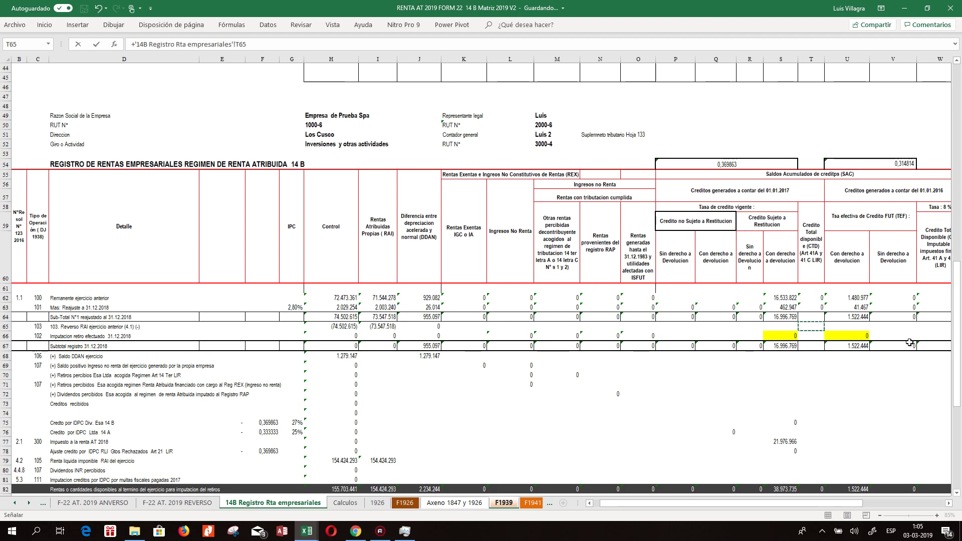
left_click(866, 296)
key("Right")
key("Right")
key("Right")
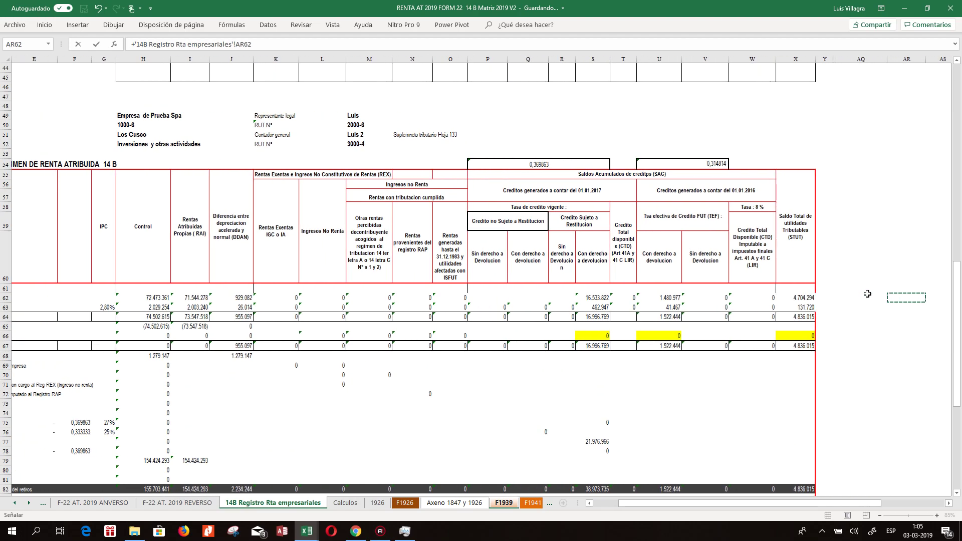
key("Return")
scroll(866, 294, "down", 4)
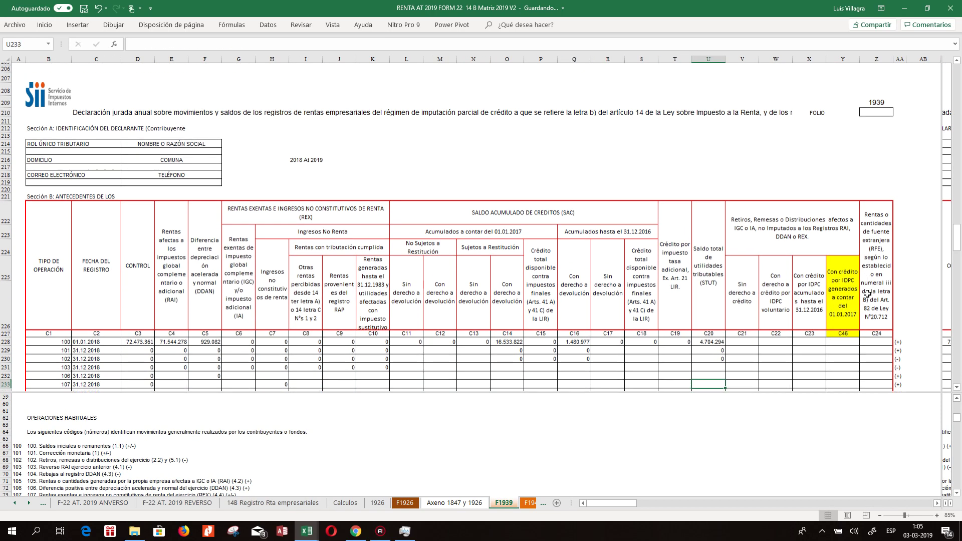
Link the RAI monetary correction in E229 to cell I63 of the 14B Registro Rta empresariales sheet
key("Left")
key("Left")
key("Left")
key("Left")
key("Left")
key("Up")
key("Up")
key("Up")
key("Up")
key("Up")
key("Up")
key("Up")
key("Up")
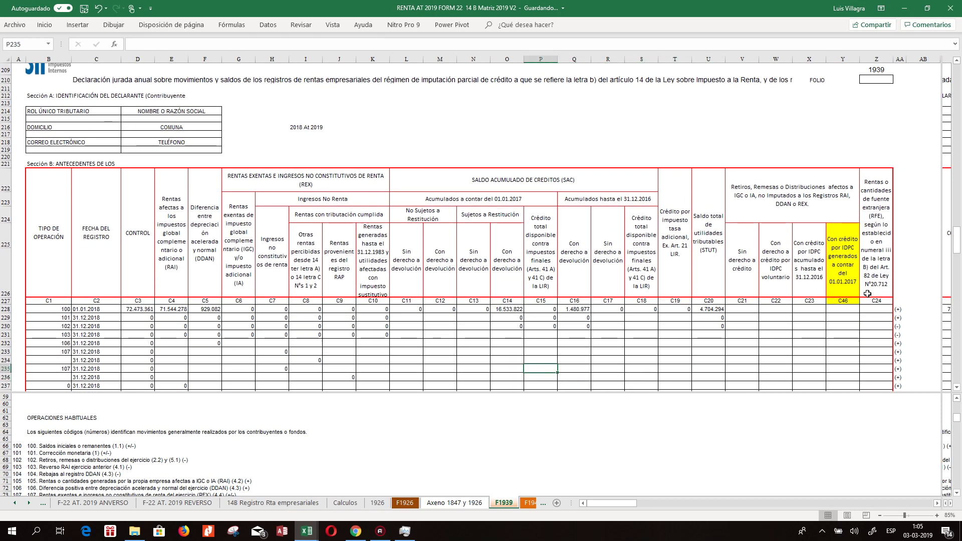
key("Left")
key("Left")
key("Left")
key("Left")
key("Left")
key("Left")
key("Left")
key("Left")
key("Left")
key("Left")
key("Down")
key("Left")
type("+")
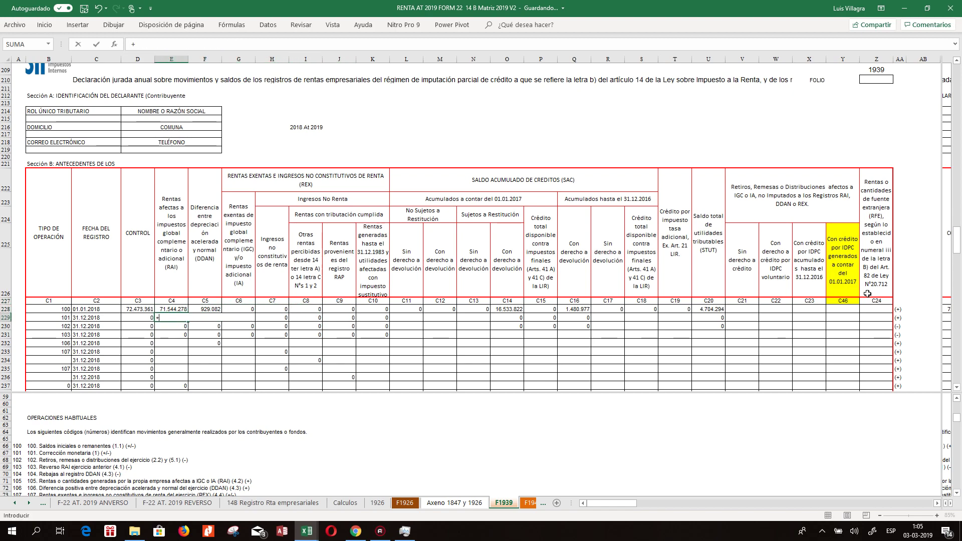
left_click(273, 503)
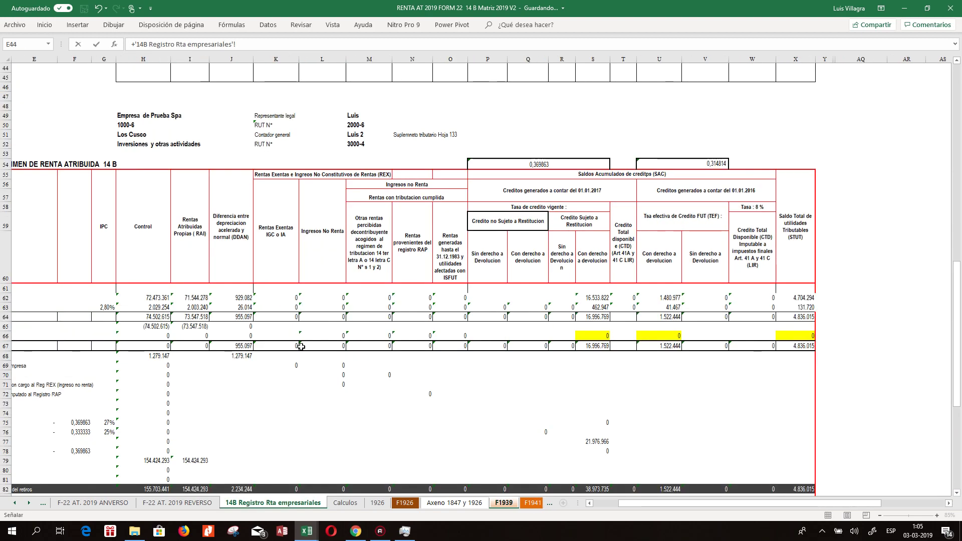
left_click(190, 307)
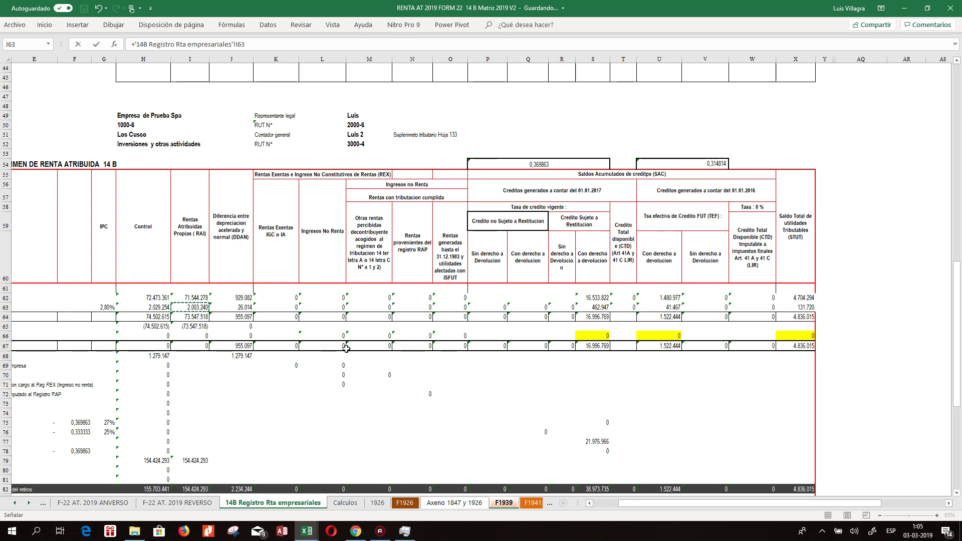
key("Return")
Copy the E229 register link across row 229 through column Q, covering the DDAN, REX and credit columns
key("Up")
key("ctrl+c")
key("shift+Right")
key("shift+Right")
key("shift+Right")
key("shift+Right")
key("shift+Right")
key("shift+Right")
key("shift+Right")
key("shift+Right")
key("shift+Right")
key("shift+Right")
key("shift+Right")
key("shift+Right")
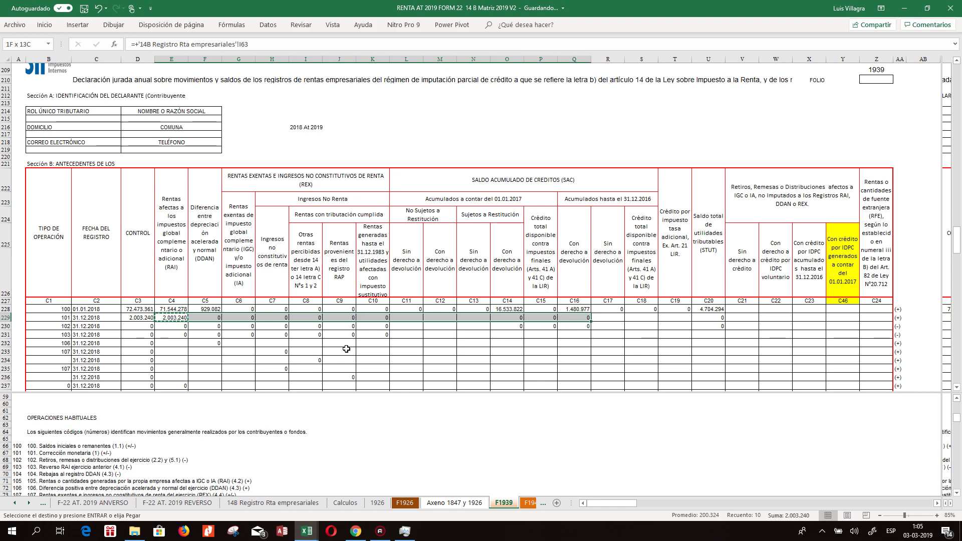
key("Return")
Link the STUT monetary correction in U229 to cell X63 of the 14B Registro Rta empresariales sheet
key("Right")
key("Right")
key("Right")
key("Right")
key("Right")
key("Right")
key("Right")
key("Right")
key("Right")
key("Right")
key("Right")
key("Right")
key("Right")
key("Right")
key("Right")
key("Right")
type("+")
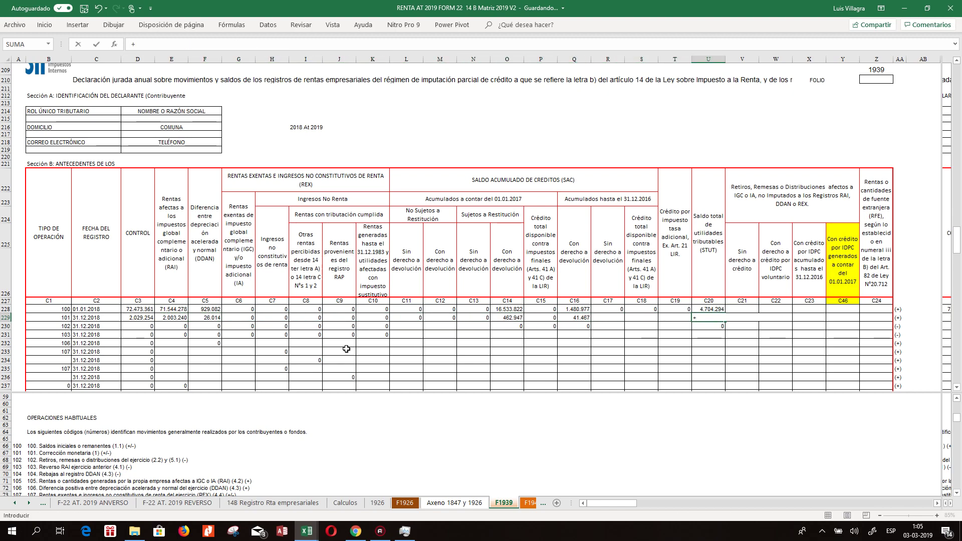
left_click(273, 502)
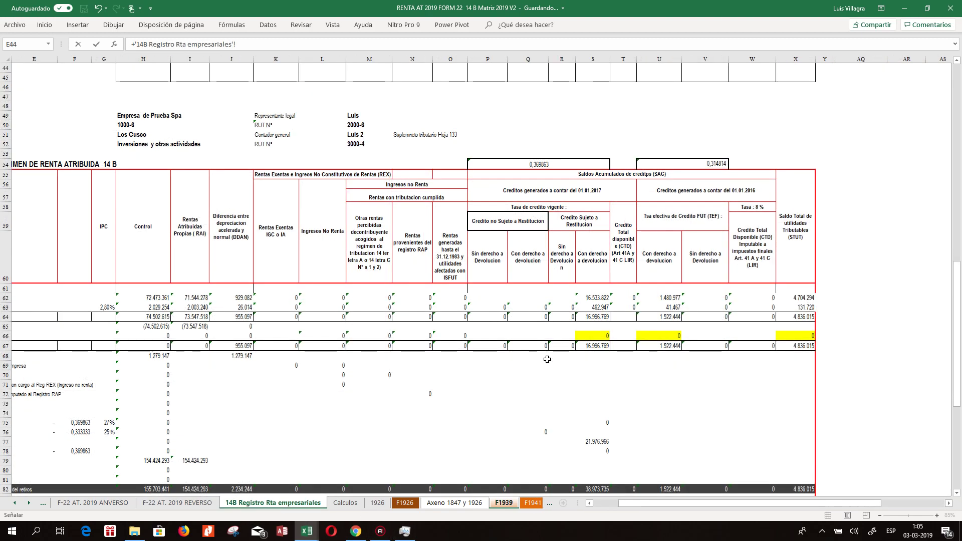
left_click(798, 309)
key("Return")
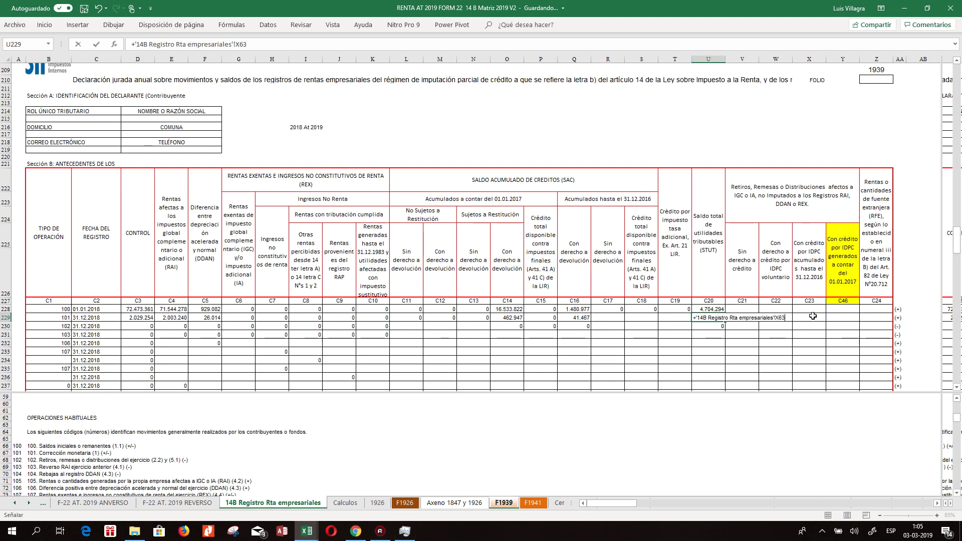
Check the register links across row 230, the code 102 withdrawals row, back to its operation code
key("Left")
key("Left")
key("Left")
key("Left")
key("Left")
key("Left")
key("Left")
key("Left")
key("Left")
key("Left")
key("Left")
key("Left")
key("Left")
key("Left")
key("Left")
key("Left")
key("Left")
key("Left")
key("Left")
key("Left")
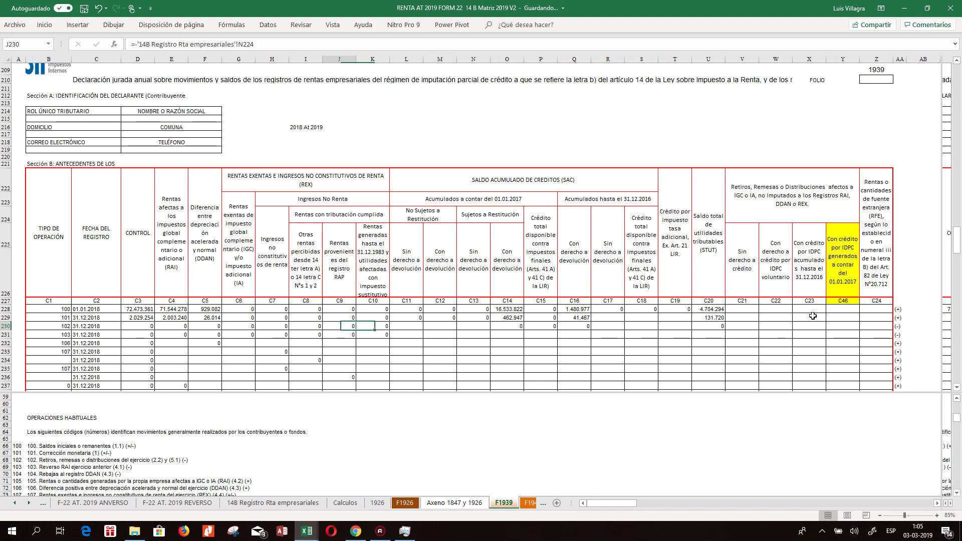
key("Right")
key("Right")
key("Left")
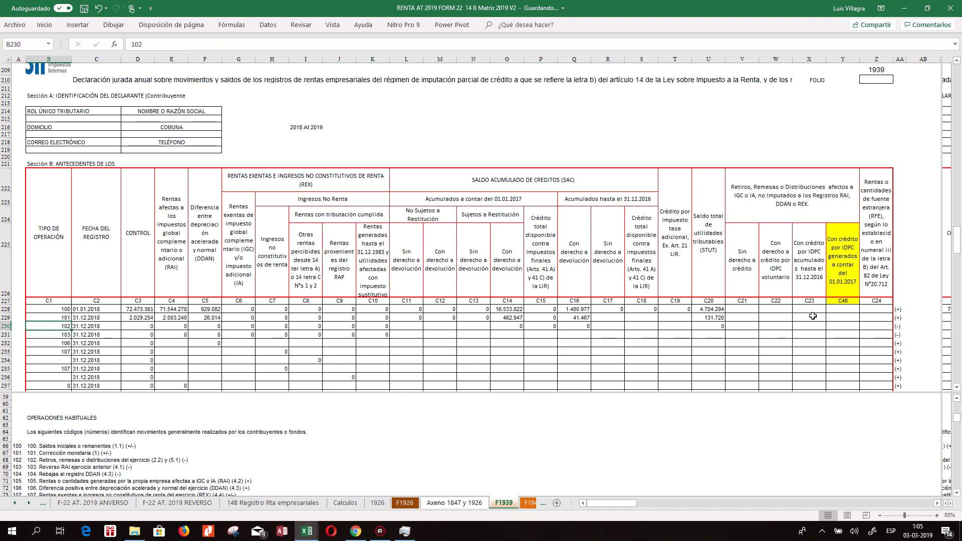
key("Right")
key("Right")
key("Right")
key("Left")
Link the RAI reversal in E231 to the negative of cell I65 on the 14B Registro Rta empresariales sheet
key("Down")
key("Right")
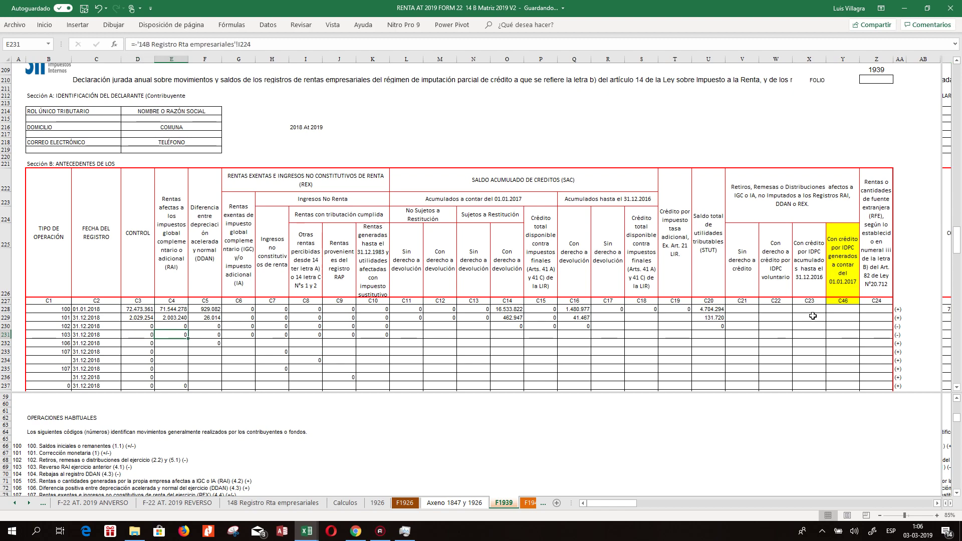
type("-")
key("Escape")
type("-")
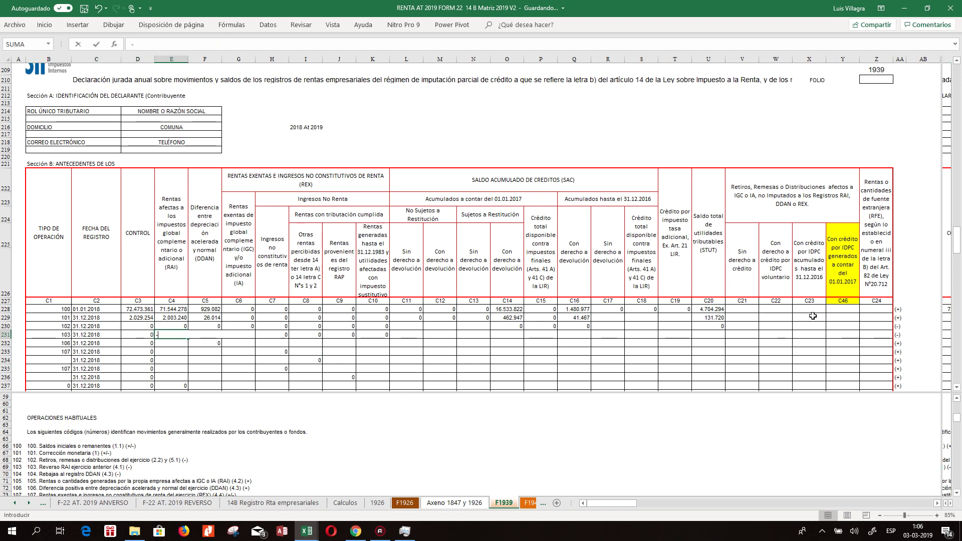
left_click(278, 502)
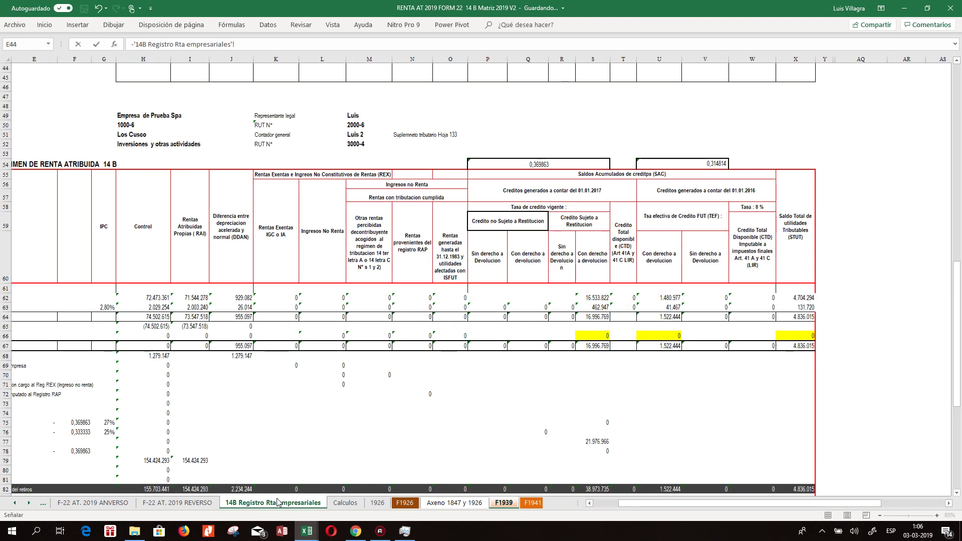
left_click(185, 326)
key("Return")
Link the code 106 DDAN amount in F232 to cell J68 of the 14B Registro Rta empresariales sheet
key("Down")
key("Down")
key("Up")
key("Up")
key("Down")
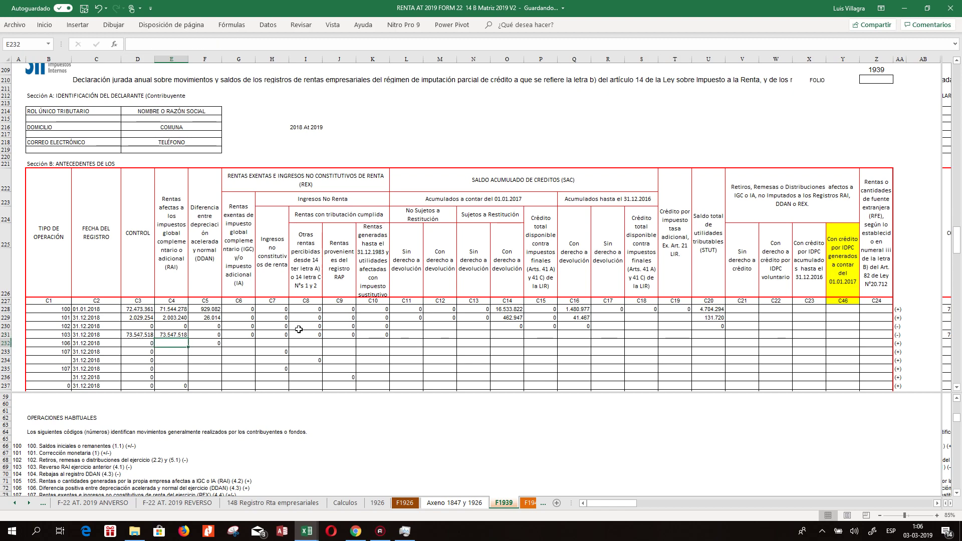
key("Right")
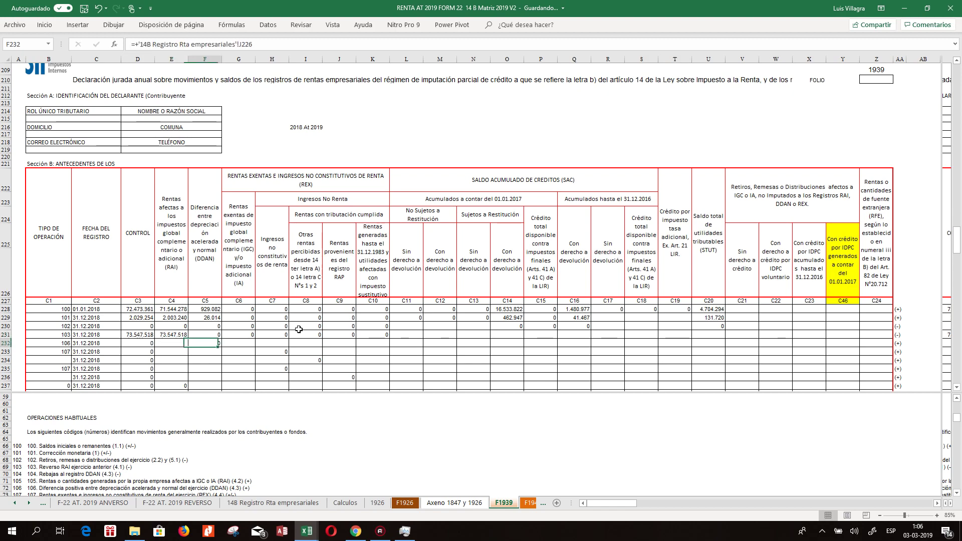
type("+")
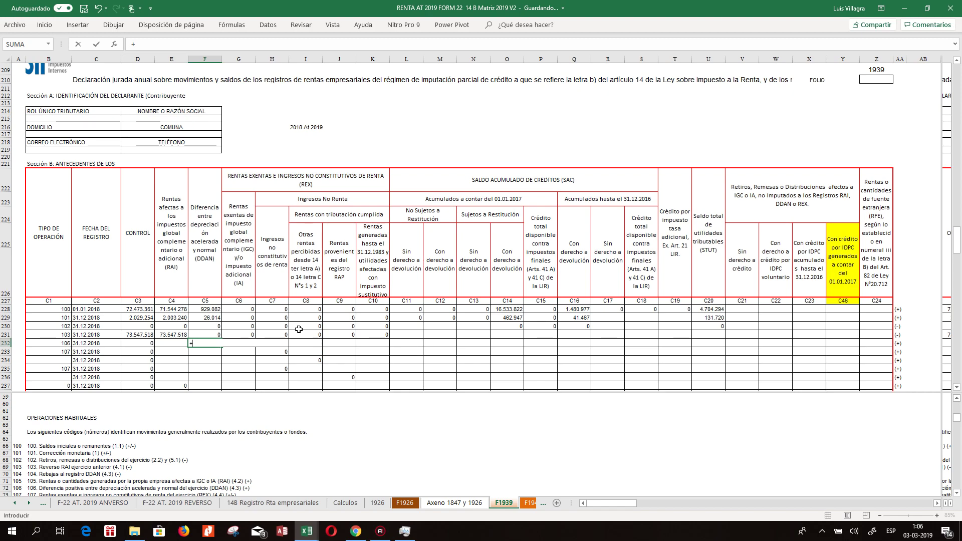
left_click(249, 505)
left_click(233, 356)
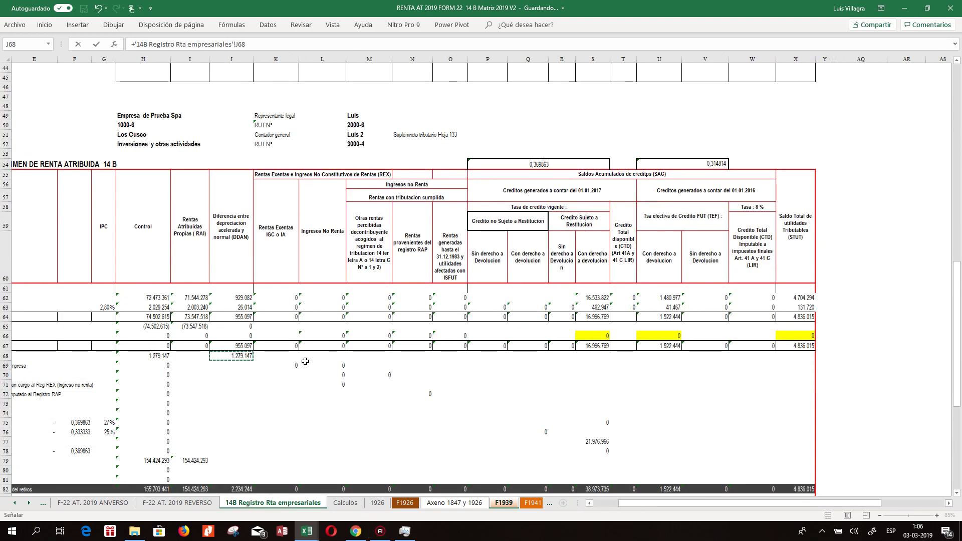
key("Return")
Examine the rows below the code 106 entry, starting with operation type 107 in B233
key("Down")
key("Down")
key("Down")
key("Down")
key("Up")
key("Up")
key("Up")
key("Up")
key("Left")
key("Left")
key("Left")
key("Left")
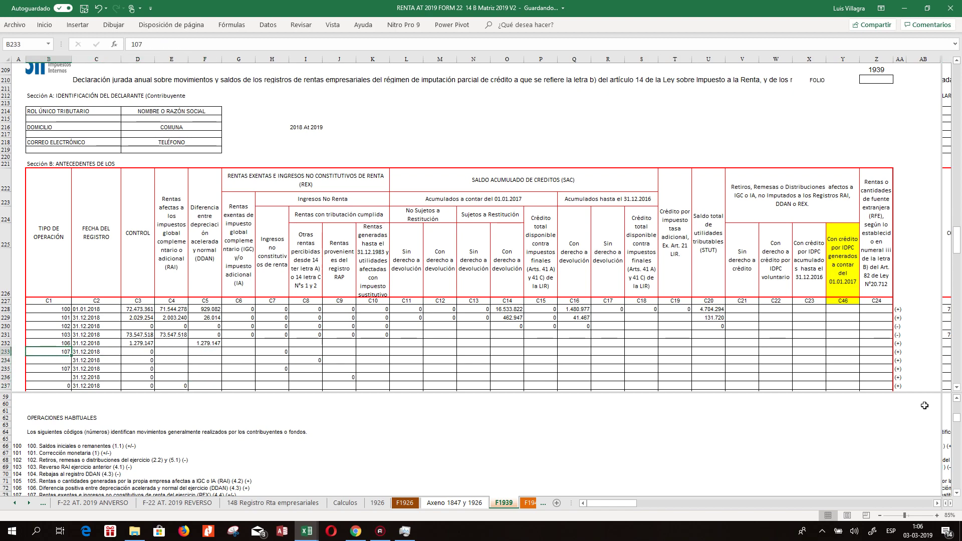
scroll(223, 250, "down", 2)
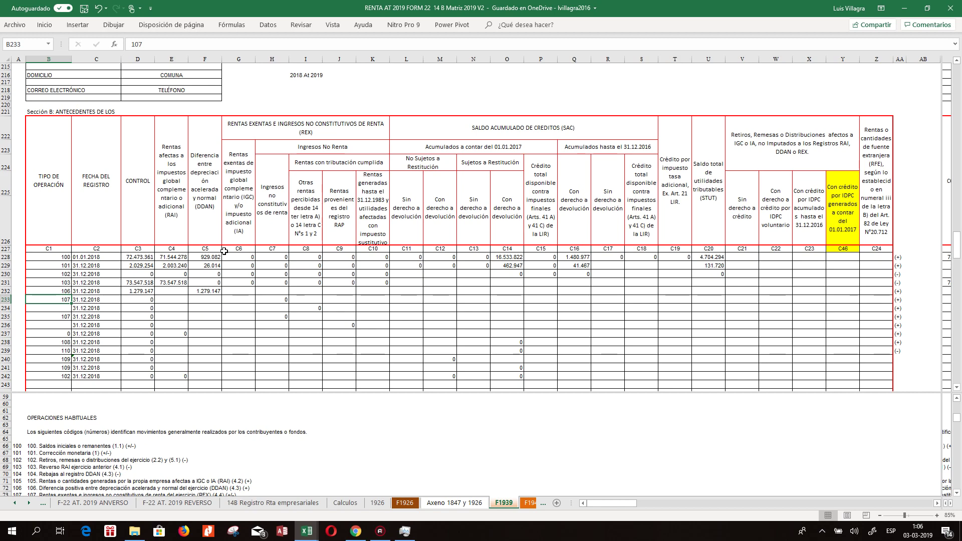
key("Right")
key("Right")
key("Left")
key("Left")
Look through the remaining operation types down to the end of Section B and the final summary table
key("Down")
key("Down")
key("Down")
key("Down")
key("Down")
key("Down")
key("Down")
key("Down")
key("Down")
key("Down")
key("Down")
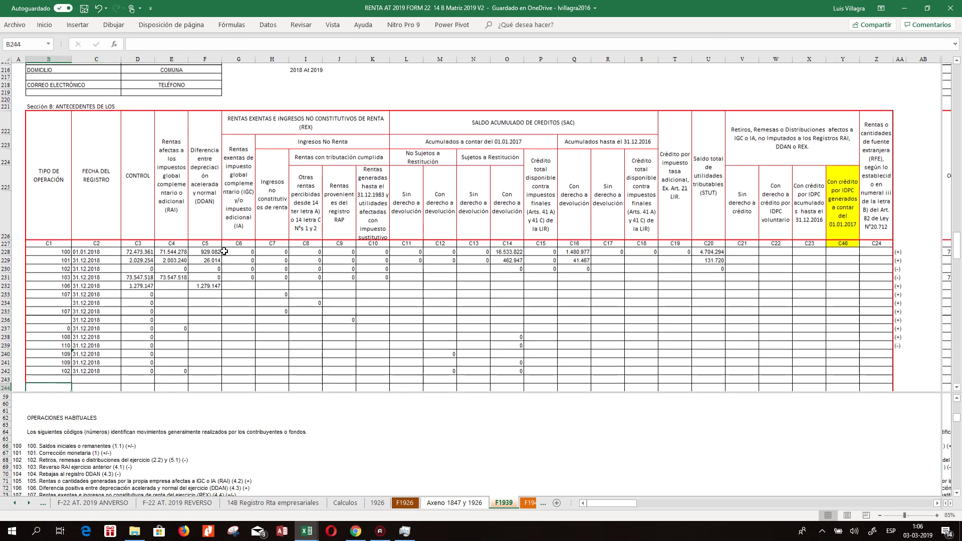
key("Down")
key("Down")
key("Down")
key("Up")
key("Up")
key("Up")
key("Up")
key("Up")
key("Up")
key("Up")
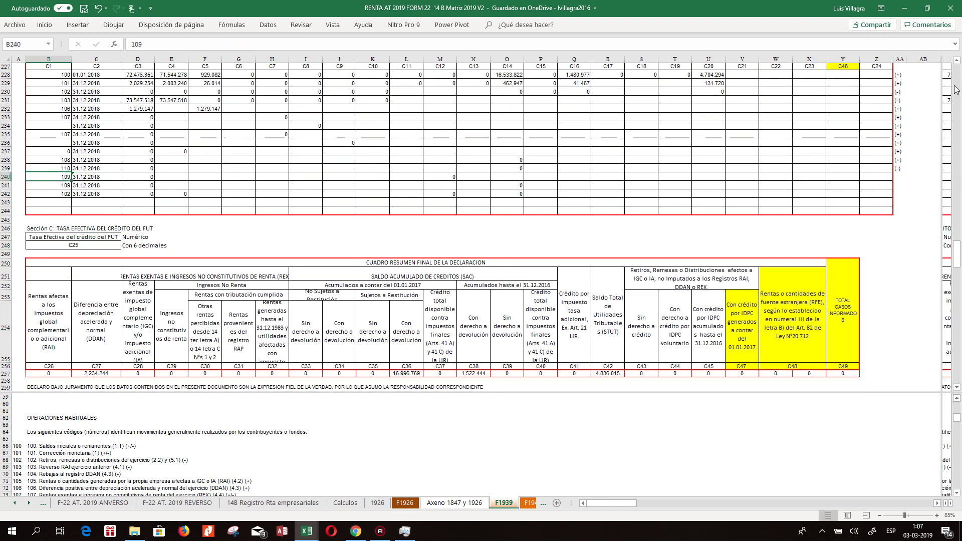
mouse_move(957, 255)
left_mouse_down()
mouse_move(957, 272)
mouse_move(956, 254)
left_mouse_up()
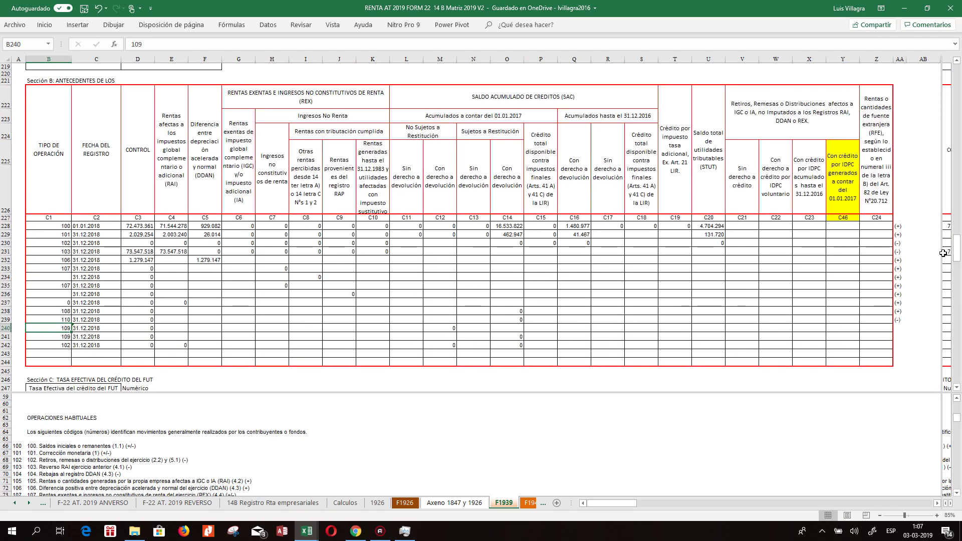
Examine the list of habitual operation codes 100 to 111 below the declaration
left_click(507, 474)
scroll(508, 462, "down", 2)
left_click(509, 462)
key("Up")
key("Left")
key("Left")
key("Left")
key("Left")
key("Left")
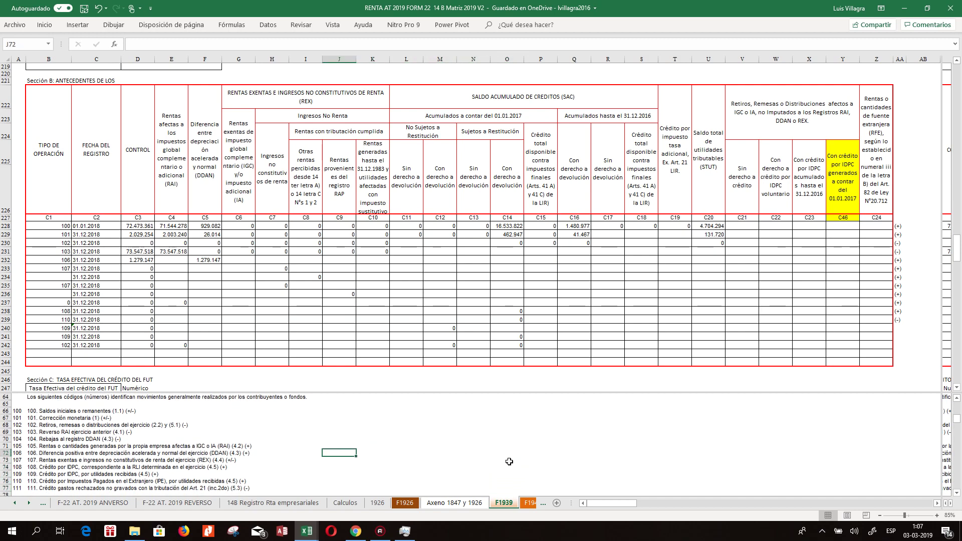
Check the operation types and details in the 2018 section of the 14B Registro Rta empresariales sheet, and return to F1939
left_click(283, 505)
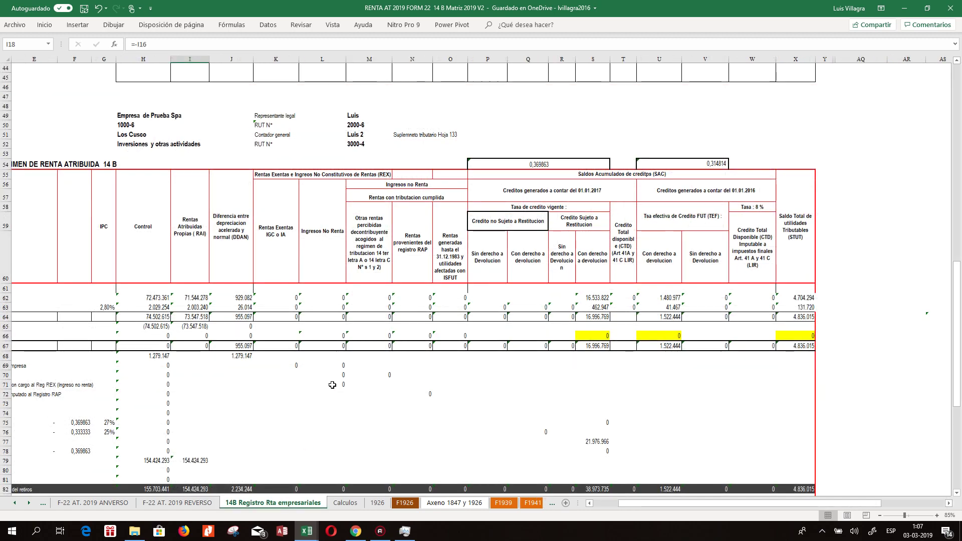
left_click_drag(691, 503, 568, 478)
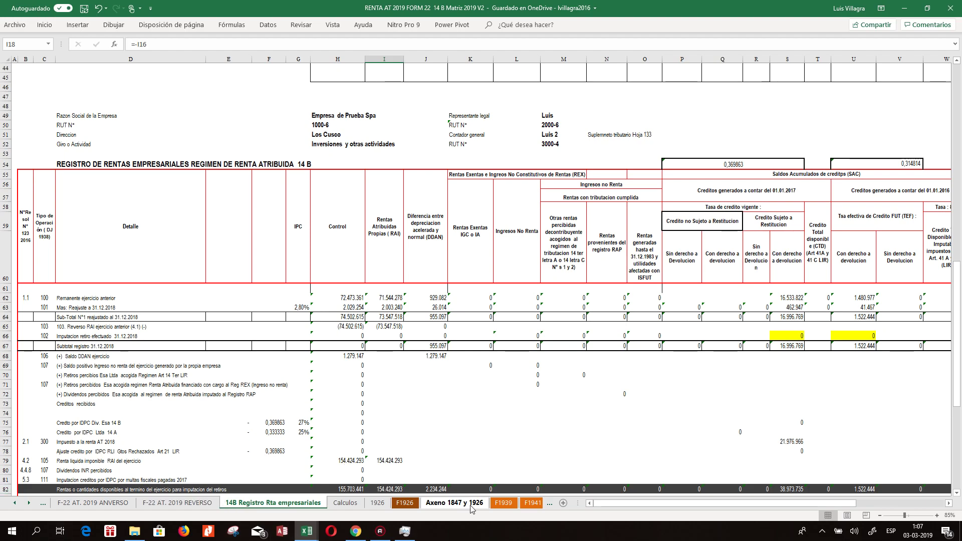
left_click(530, 504)
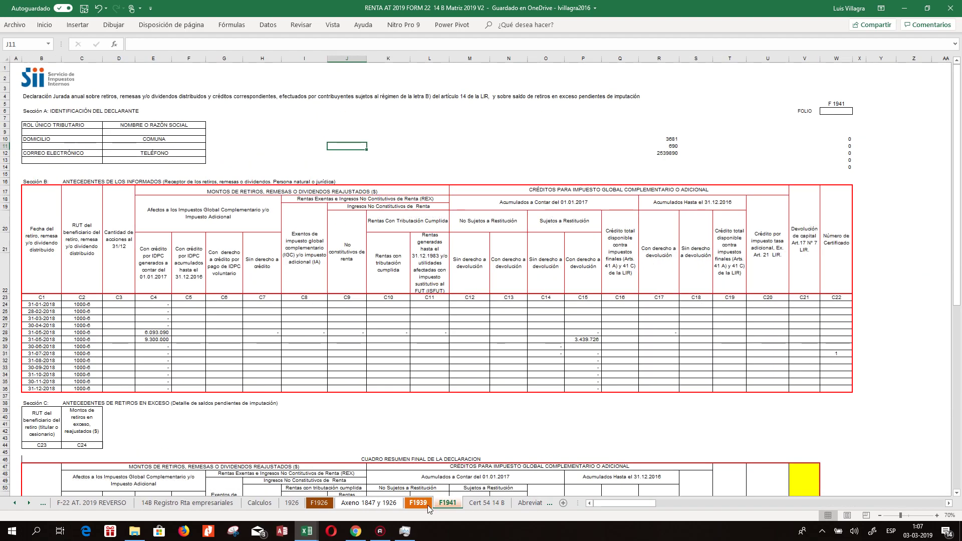
left_click(415, 503)
Inspect the control formulas and operation types in rows 234 to 239, including the register link in B237
left_click(125, 320)
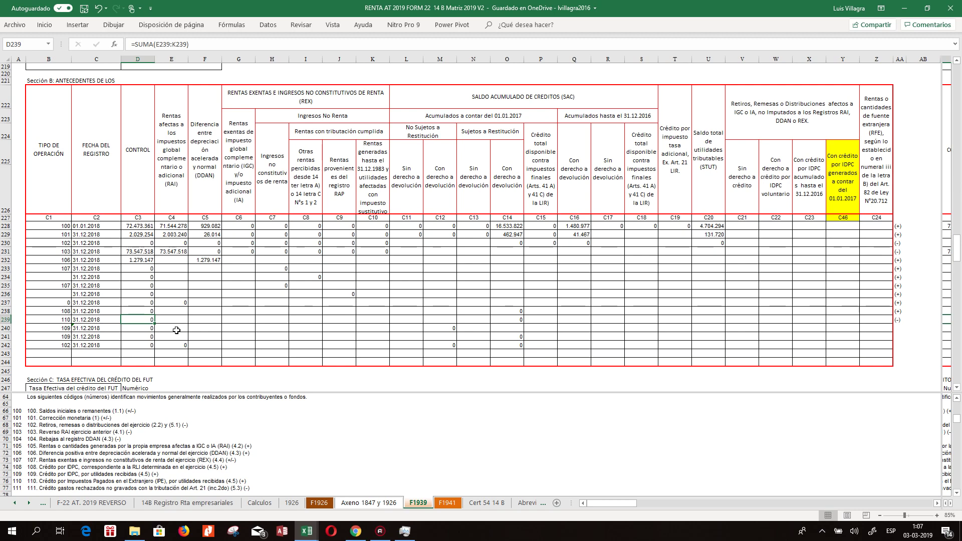
key("Up")
key("Up")
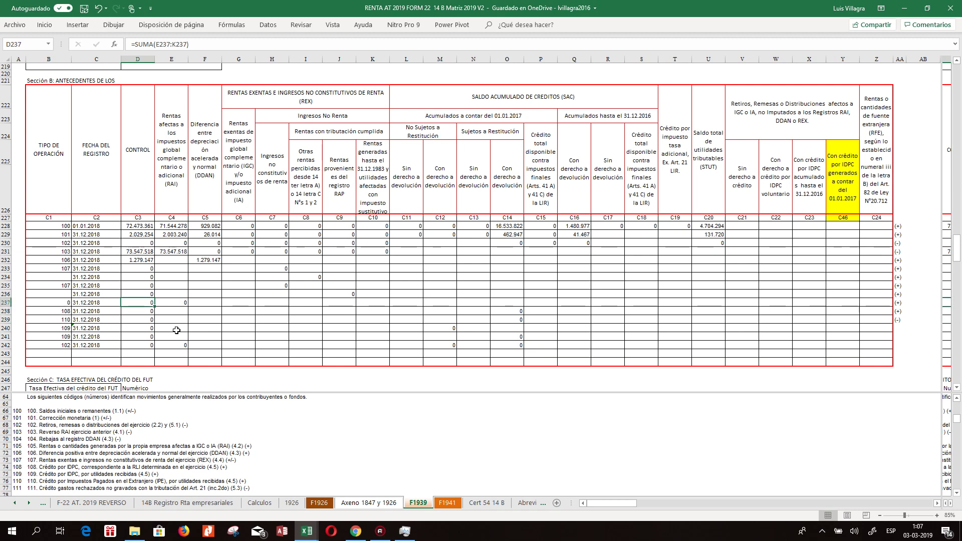
key("Up")
key("Up")
key("Up")
key("Left")
key("Left")
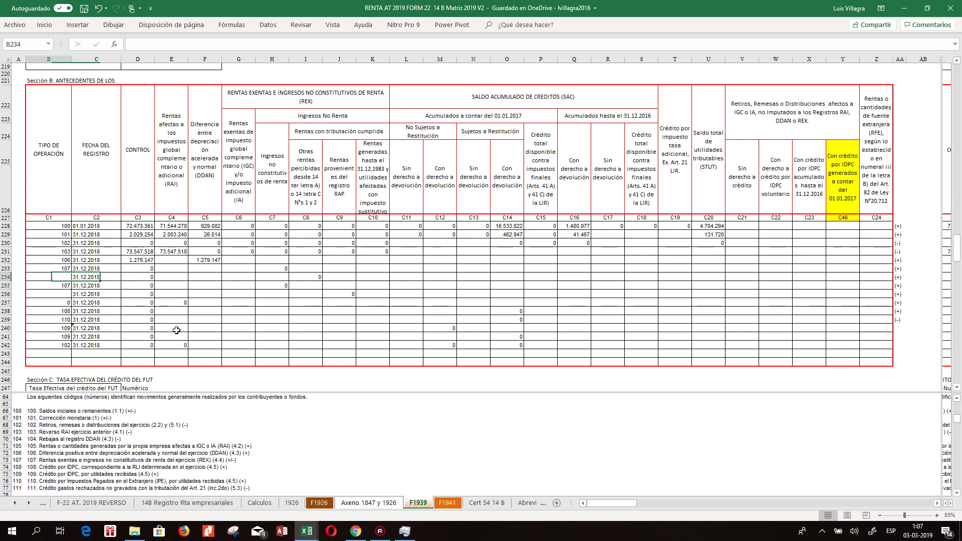
key("Down")
key("Down")
key("Down")
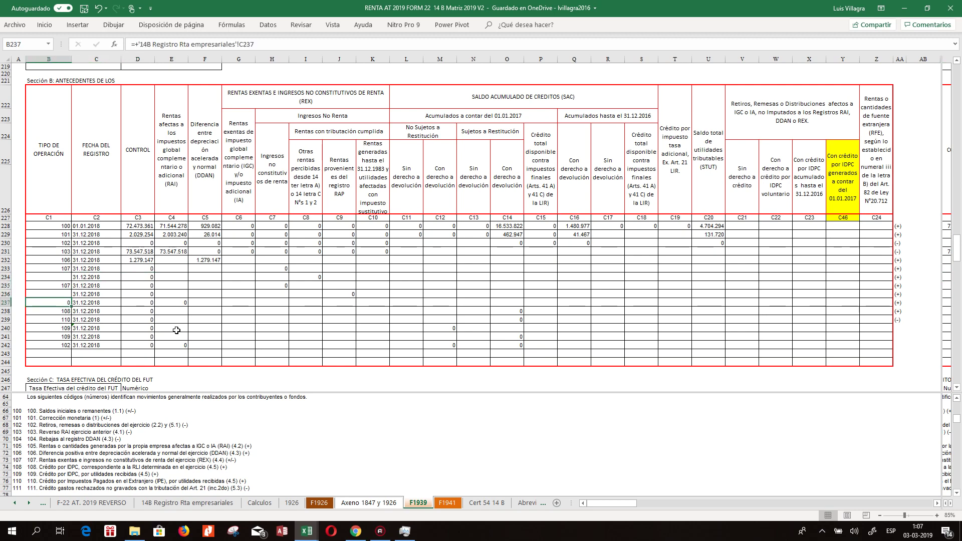
Review the operation types and amounts in the original 2017 (AT 2018) block of F1939
scroll(271, 179, "up", 10)
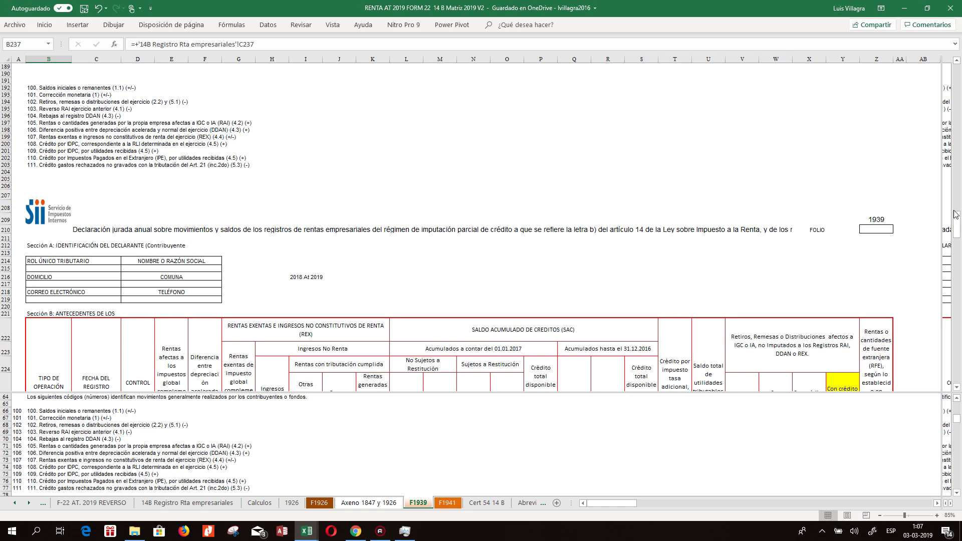
left_click_drag(957, 229, 957, 228)
left_click_drag(957, 191, 960, 156)
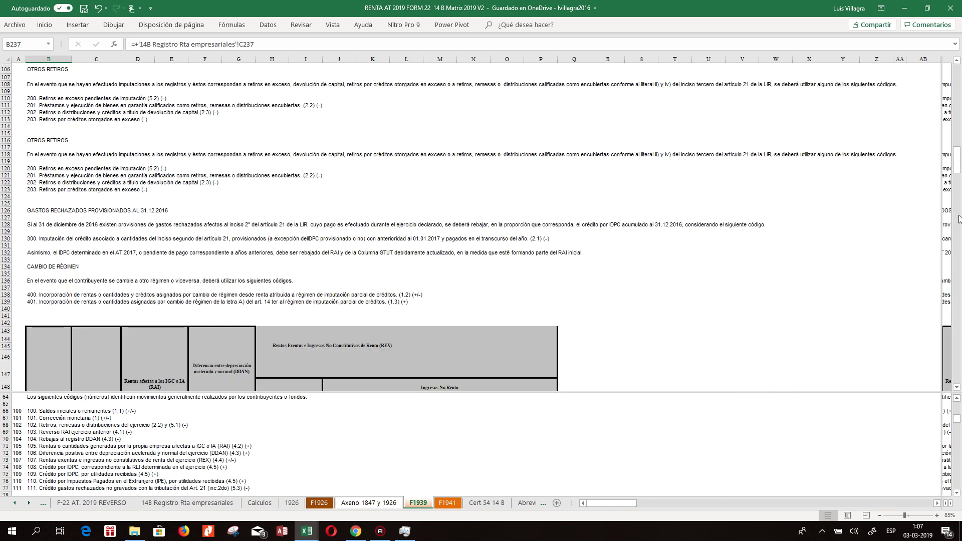
scroll(247, 162, "up", 20)
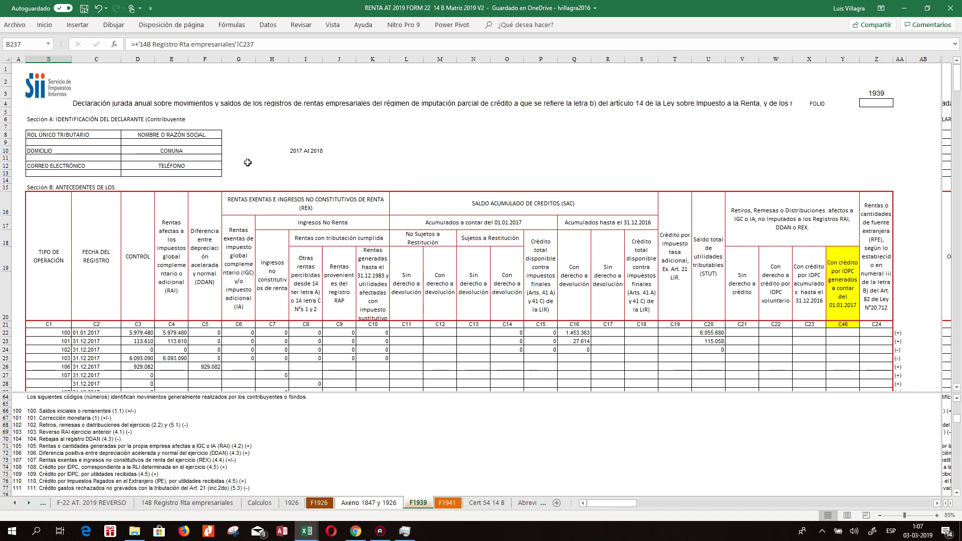
scroll(248, 162, "down", 10)
scroll(247, 162, "down", 1)
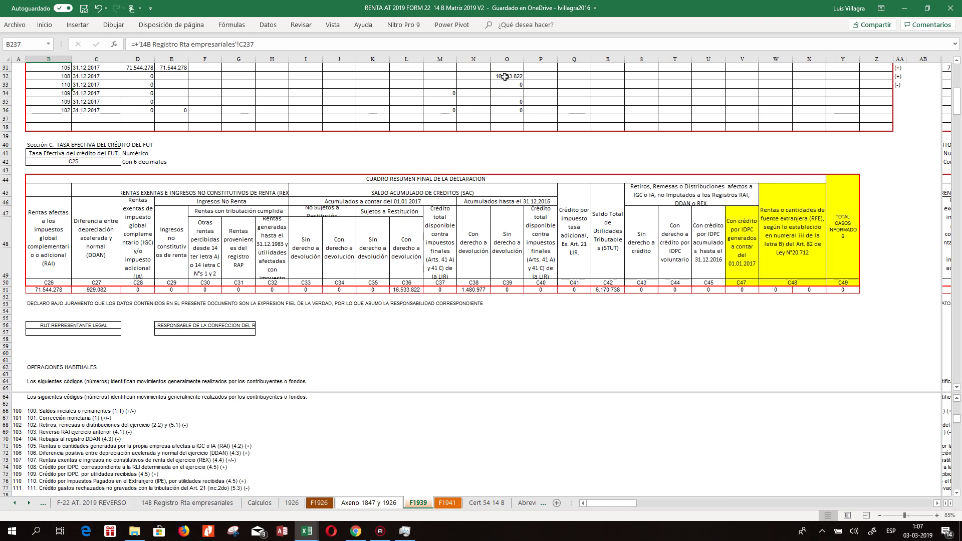
left_click(63, 66)
scroll(954, 497, "down", 14)
Link the first operation type of the 2018 block, B228, to B22 in the 2017 block
left_click(273, 338)
key("Down")
key("Down")
key("Down")
key("Down")
key("Down")
key("Down")
key("Down")
key("Down")
key("Down")
key("Down")
key("Down")
key("Down")
key("Down")
key("Down")
key("Down")
key("Down")
key("Down")
key("Down")
key("Down")
key("Down")
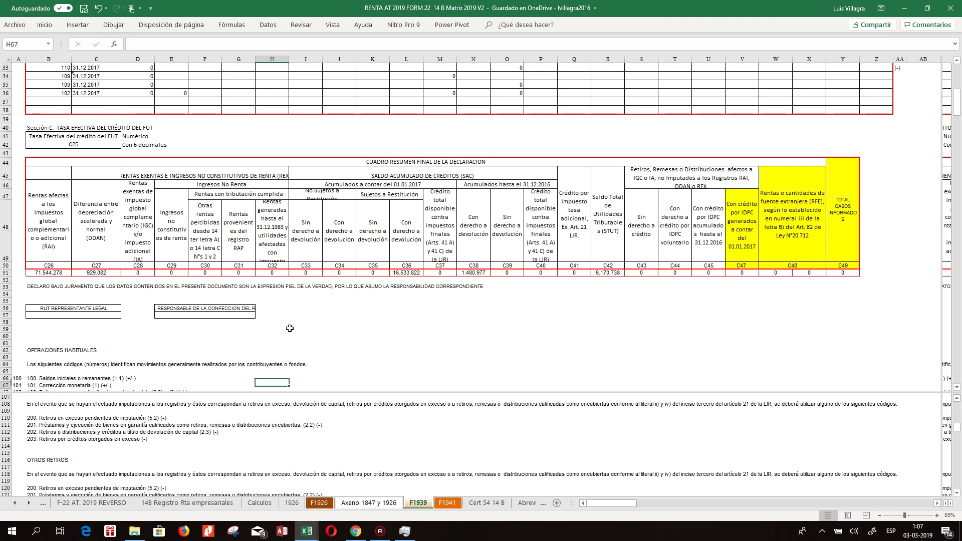
key("Down")
key("Down")
key("Down")
key("Down")
key("Down")
key("Down")
key("Down")
key("Down")
key("Down")
key("Down")
key("Down")
key("Down")
key("Down")
key("Down")
key("Down")
key("Down")
key("Down")
key("Down")
key("Down")
key("Down")
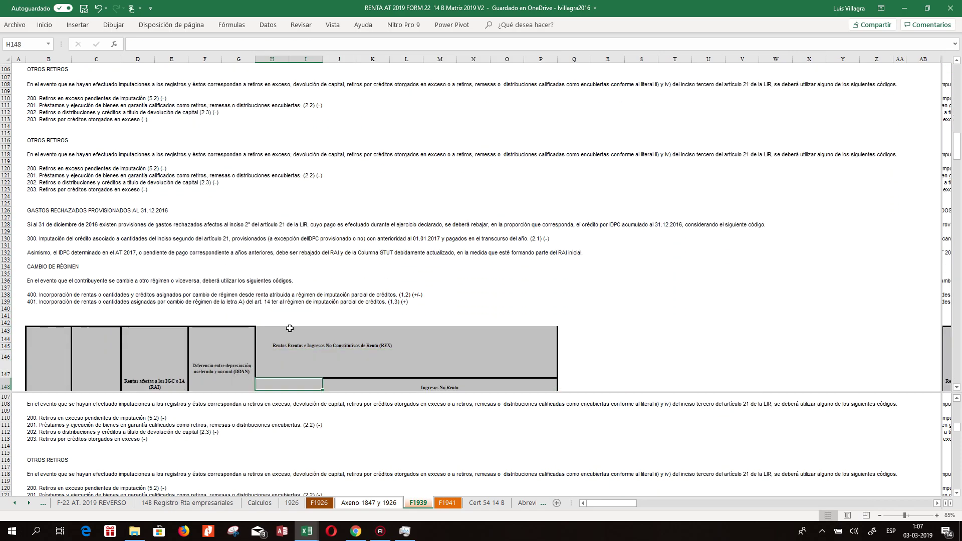
key("Down")
key("Down")
key("Down")
key("Down")
key("Down")
key("Down")
key("Down")
key("Down")
key("Down")
key("Down")
key("Down")
key("Down")
key("Down")
key("Down")
key("Down")
key("Down")
key("Down")
key("Down")
key("Down")
key("Down")
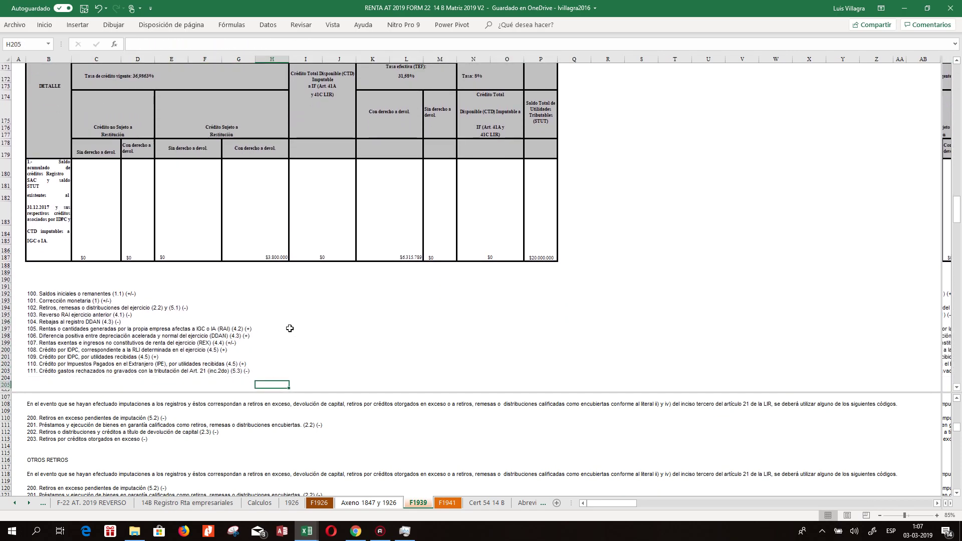
key("Down")
key("Down")
key("Down")
key("Down")
key("Down")
key("Down")
key("Down")
key("Down")
key("Down")
key("Down")
key("Down")
key("Down")
key("Down")
key("Down")
key("Down")
key("Down")
key("Down")
key("Down")
key("Home")
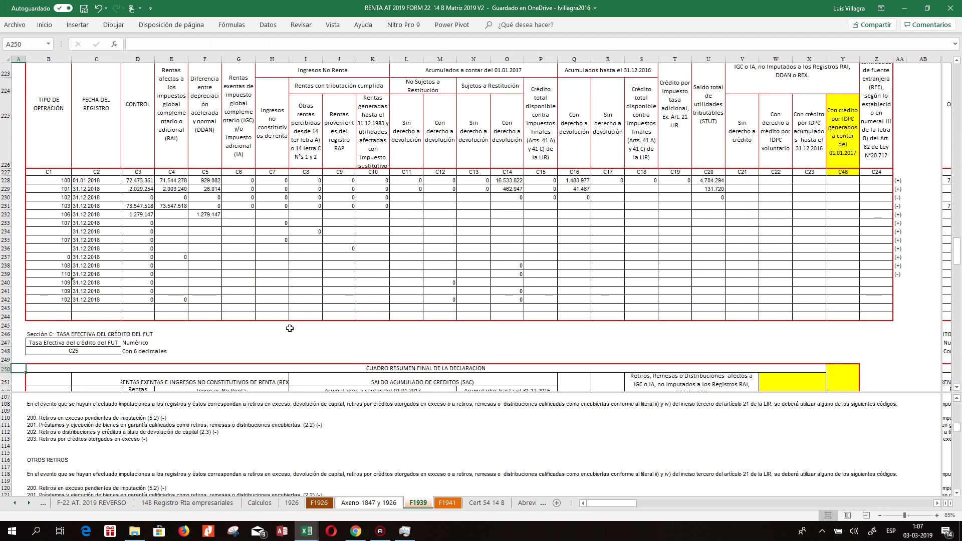
key("Up")
key("Up")
key("Up")
key("Up")
key("Up")
key("Up")
key("Up")
key("Up")
key("Up")
key("Up")
key("Up")
key("Up")
key("Up")
key("Up")
key("Up")
key("Up")
key("Up")
key("Up")
key("Up")
key("Up")
key("Right")
key("Up")
type("+")
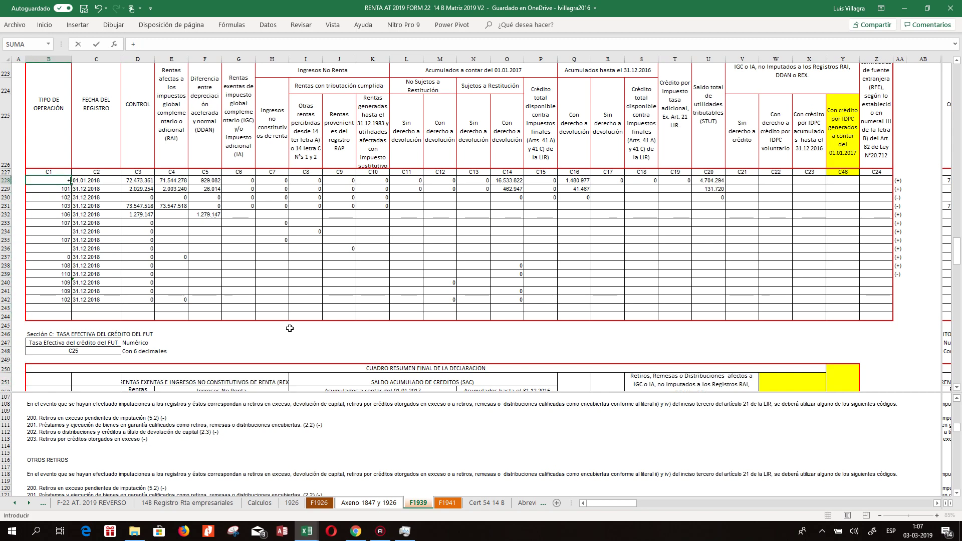
left_click_drag(957, 247, 945, 88)
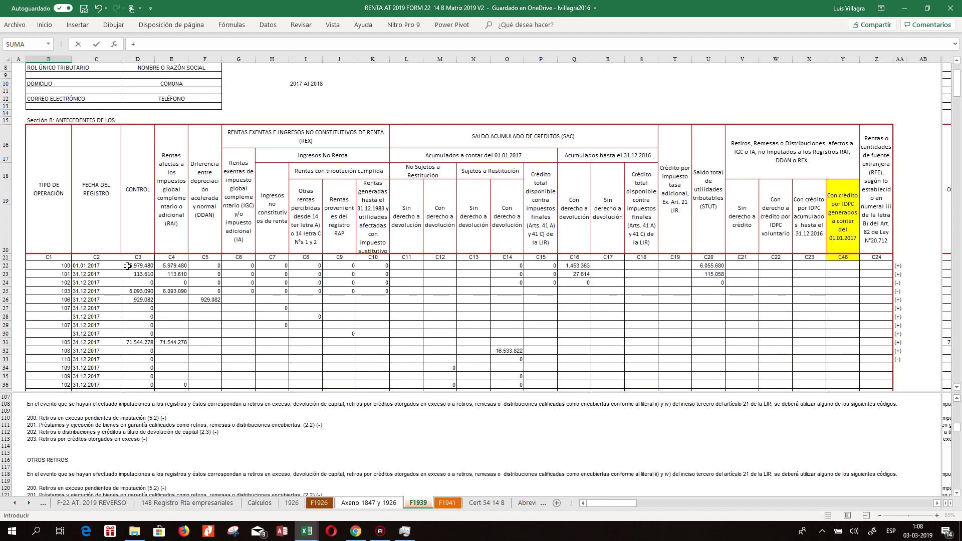
left_click(57, 266)
key("Return")
Copy the operation type link in B228 down the TIPO DE OPERACIÓN column of the 2018 block
key("Up")
key("ctrl+c")
key("Down")
key("shift+Down")
key("shift+Down")
key("shift+Down")
key("shift+Down")
key("shift+Down")
key("shift+Down")
key("shift+Down")
key("shift+Down")
key("shift+Down")
key("shift+Down")
key("shift+Down")
key("shift+Down")
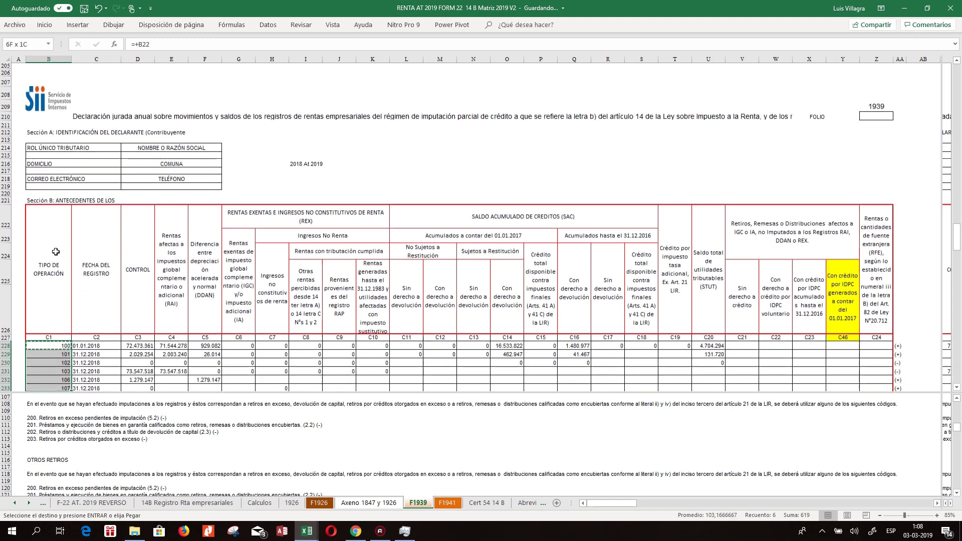
key("Return")
Link the RAI amount of operation 105 in E237 to I79 of the 14B Registro Rta empresariales sheet
key("Down")
key("Down")
key("Down")
key("Down")
key("Down")
key("Down")
key("Down")
key("Right")
key("Right")
key("Right")
key("Down")
type("+")
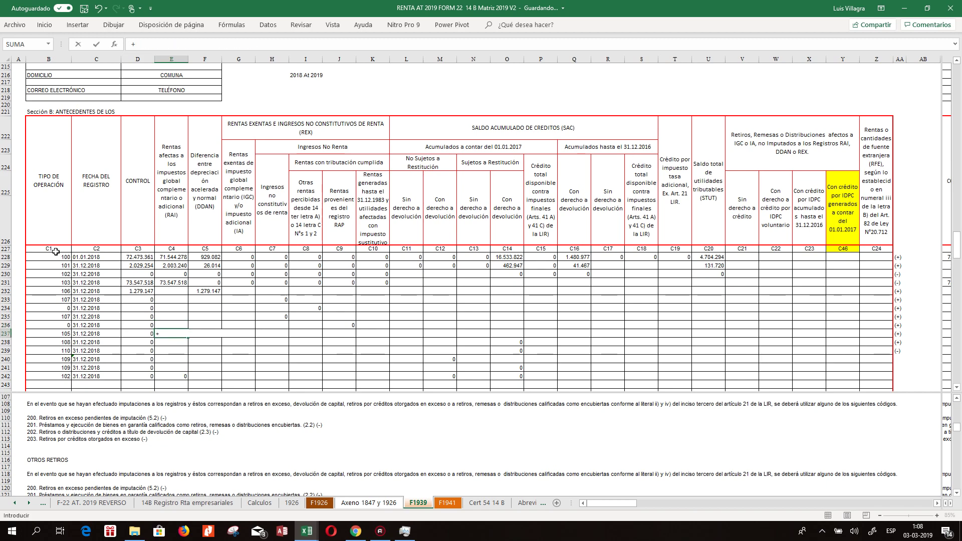
left_click(165, 503)
left_click(346, 460)
left_click(382, 457)
key("Return")
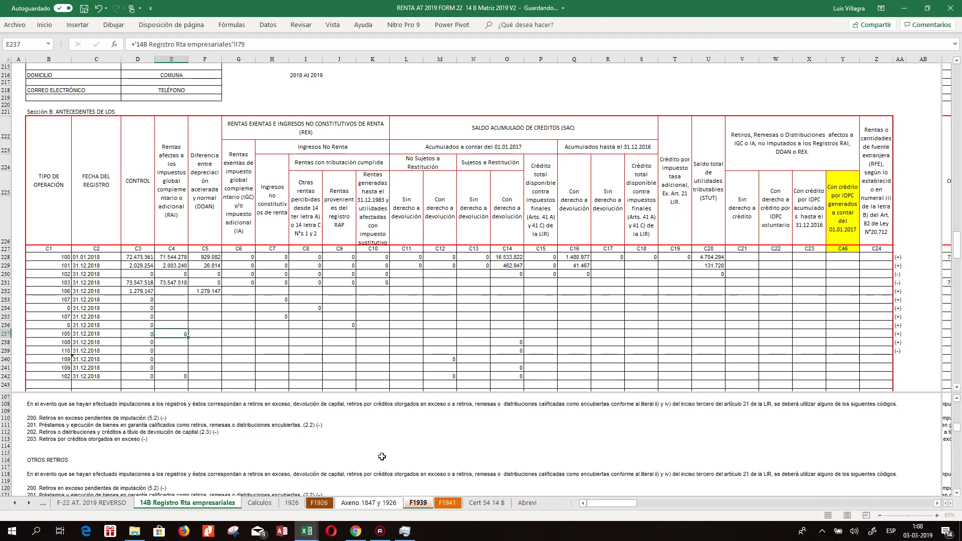
key("Down")
key("Down")
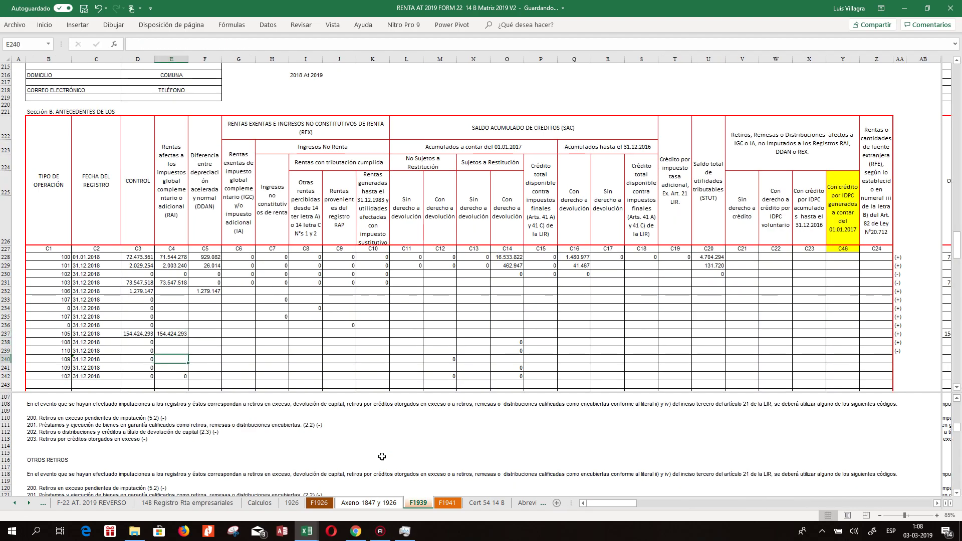
Check the 2018 operation codes in the 14B Registro Rta empresariales sheet, including the income tax row's code in C77, and return to F1939
left_click(180, 502)
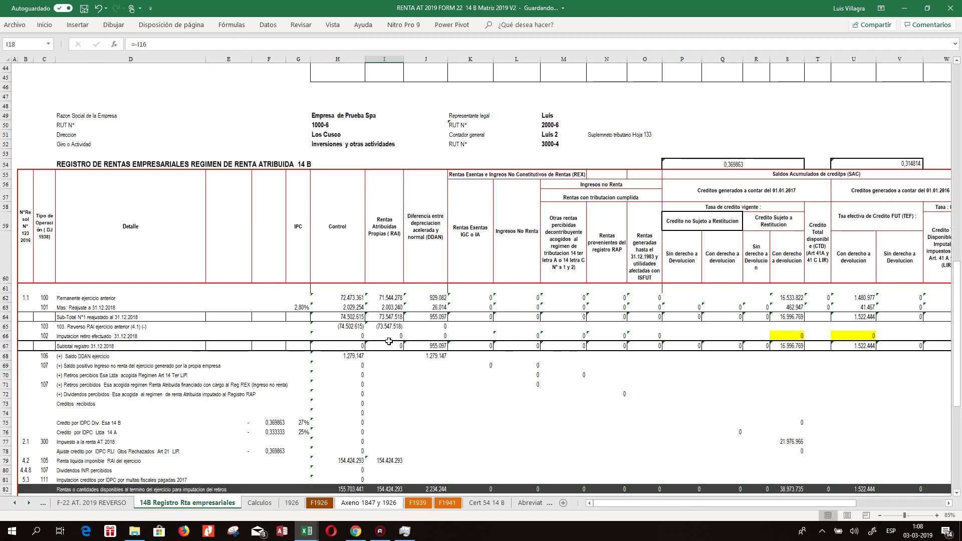
left_click_drag(958, 313, 957, 328)
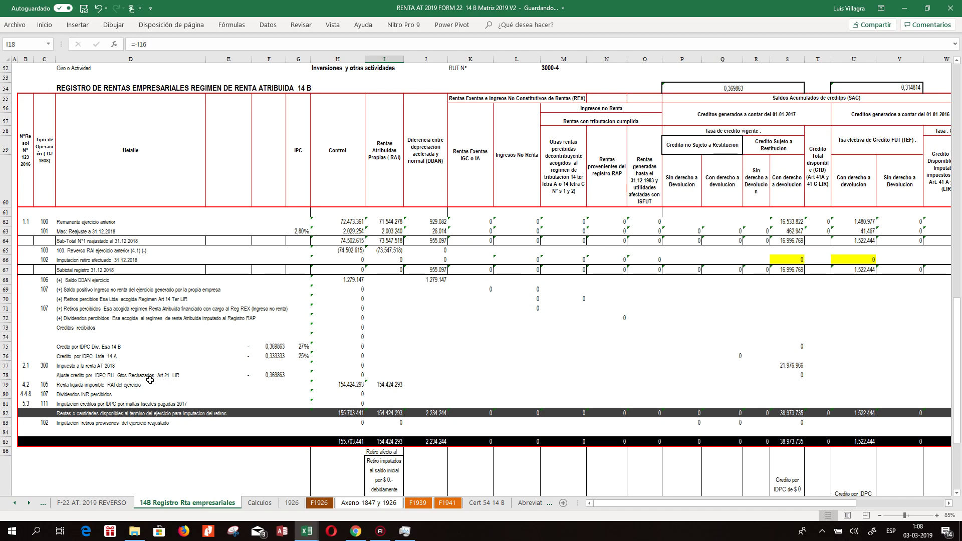
left_click(84, 371)
left_click(44, 365)
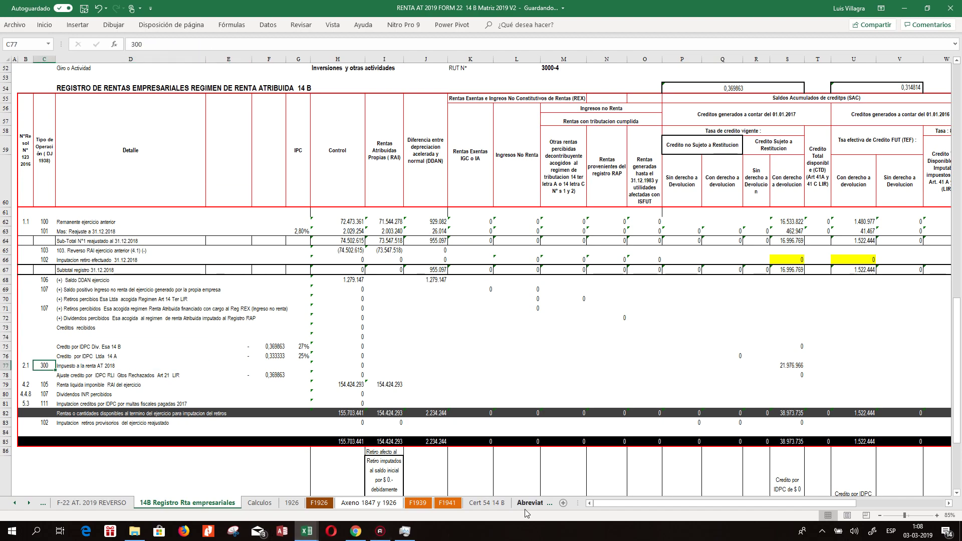
left_click(415, 503)
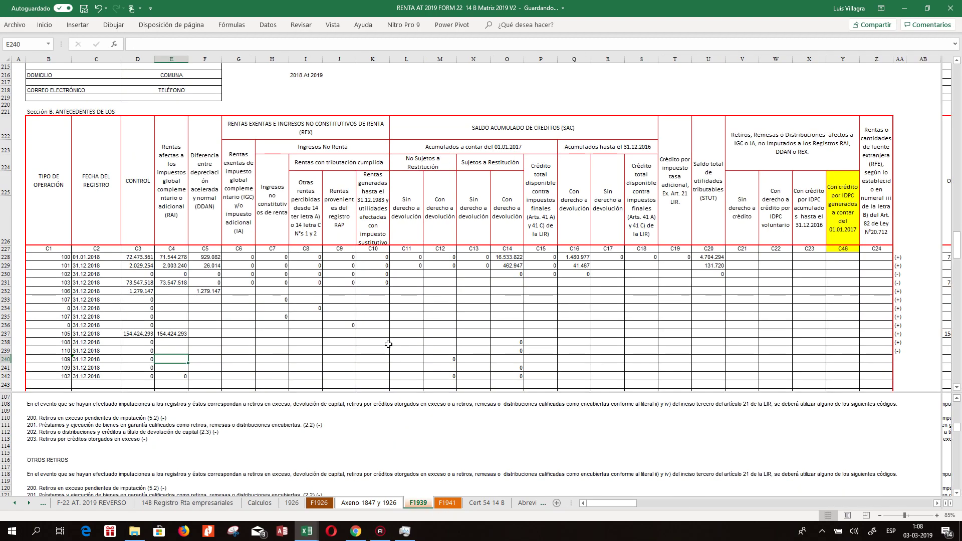
left_click(181, 307)
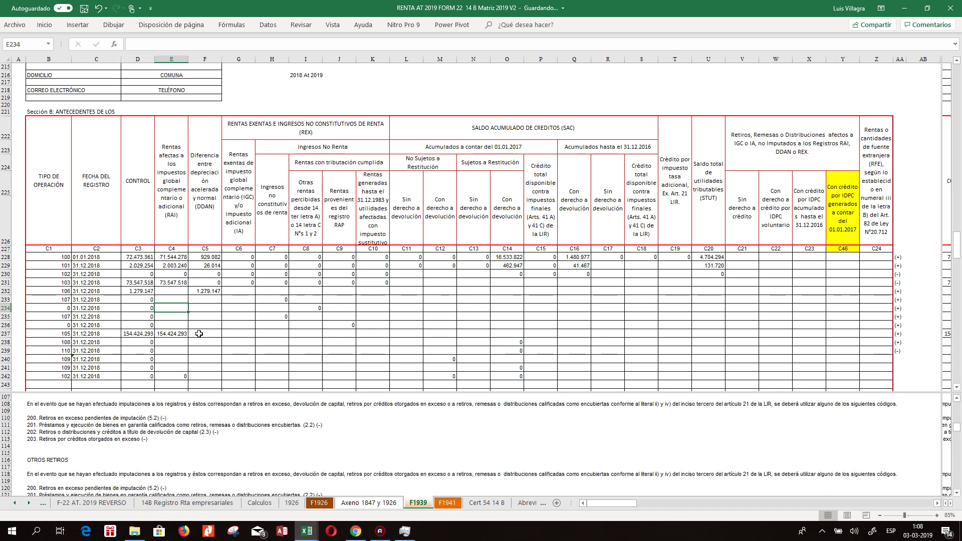
left_click(70, 308)
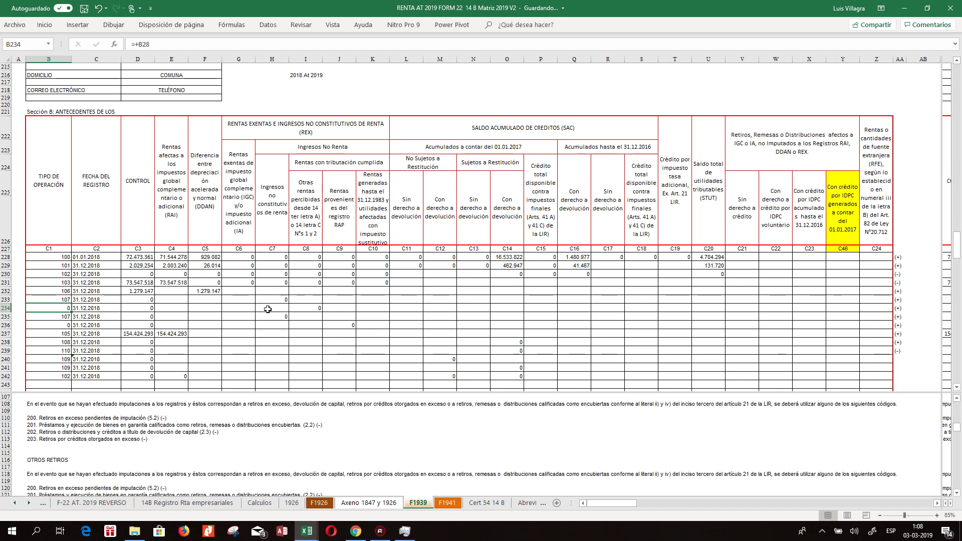
key("Down")
key("Down")
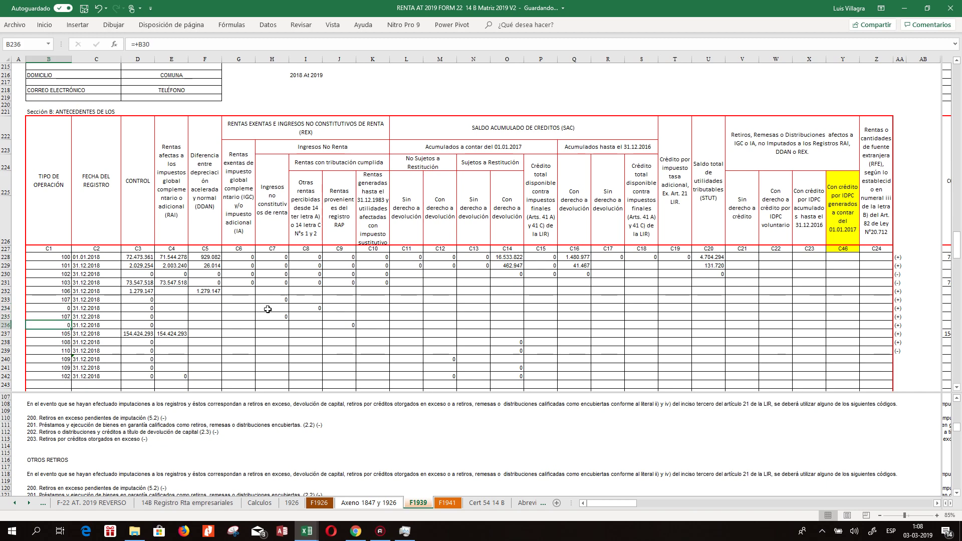
type("+")
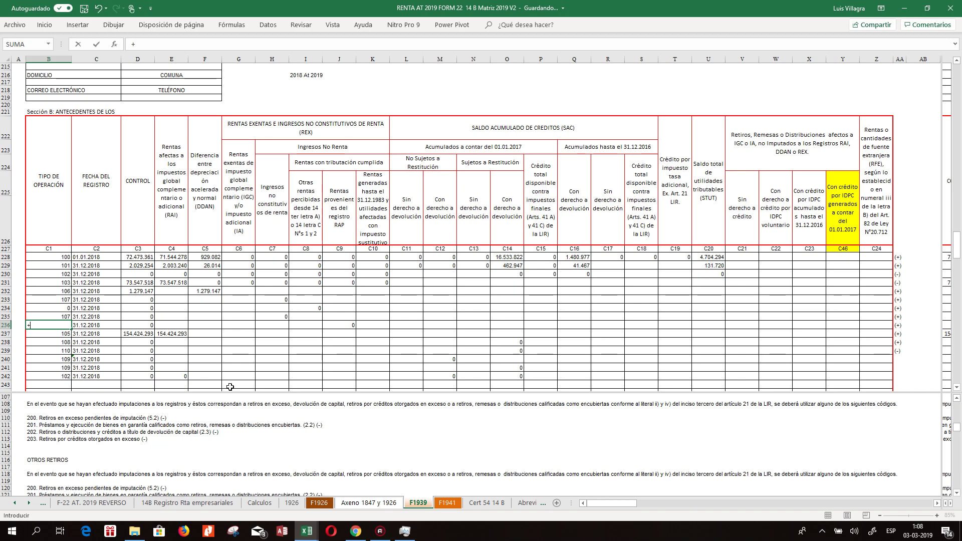
left_click(64, 439)
key("Down")
key("Down")
key("Down")
key("Down")
key("Down")
key("Down")
key("Down")
key("Down")
key("Down")
key("Down")
key("Down")
key("Down")
key("Down")
key("Down")
key("Down")
key("Down")
key("Down")
key("Down")
key("Down")
key("Up")
key("Up")
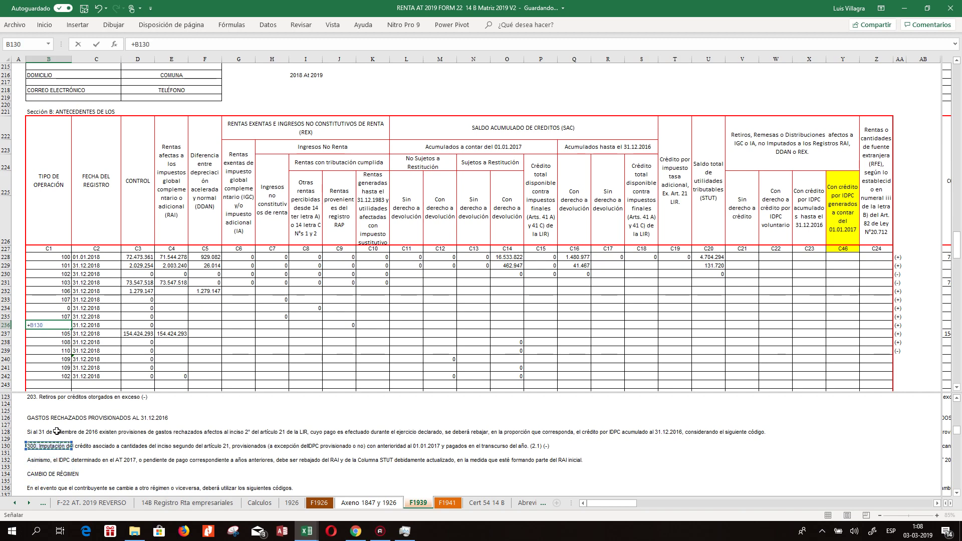
key("Return")
Check the operation code of the income tax row in the 2017 section of the 14B Registro Rta empresariales sheet, cell C29
left_click(186, 502)
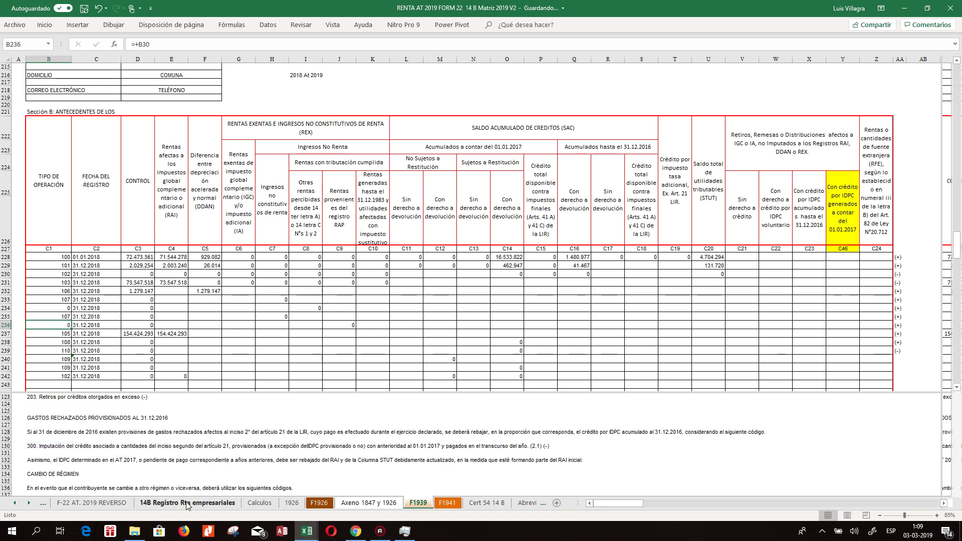
left_click(184, 309)
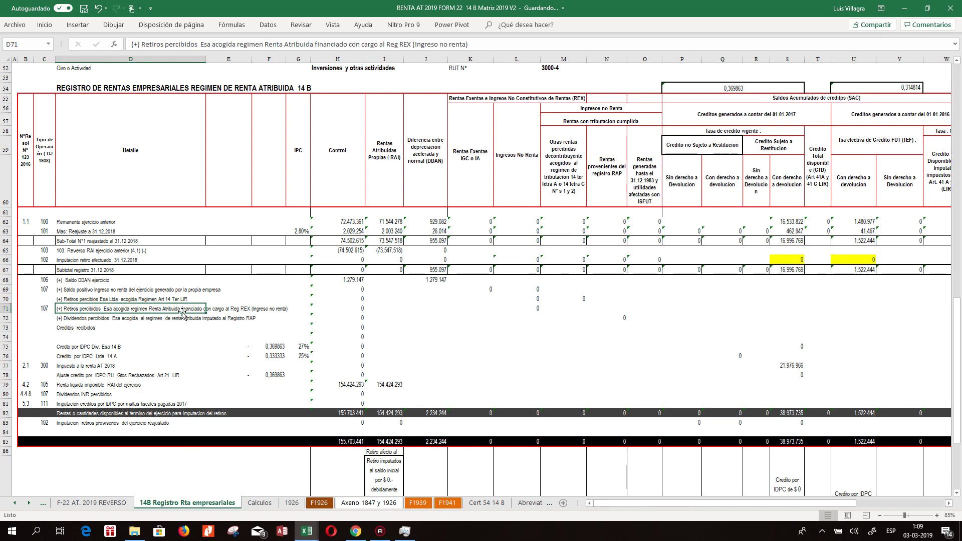
key("Up")
key("Up")
key("Up")
key("Up")
key("Up")
key("Up")
key("Up")
key("Up")
key("Up")
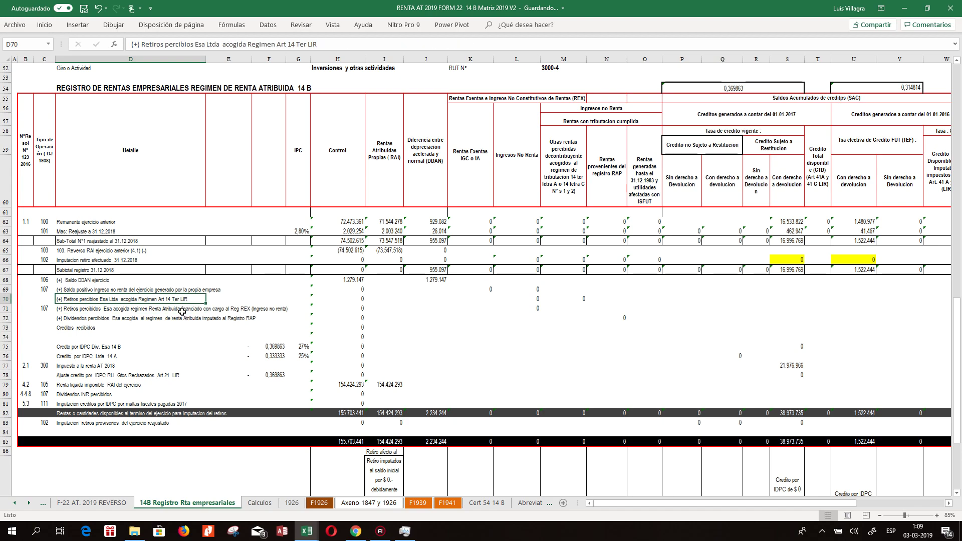
key("Up")
key("Up")
key("Up")
key("Up")
key("Up")
key("Up")
key("Up")
key("Up")
key("Up")
key("Up")
key("Up")
key("Up")
key("Up")
key("Up")
key("Up")
key("Up")
key("Up")
key("Up")
key("Up")
key("Up")
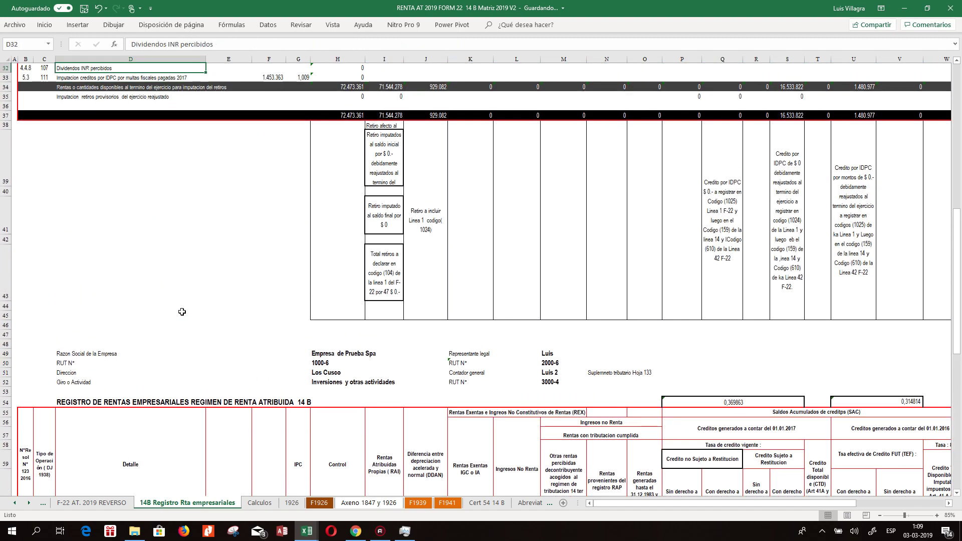
key("Up")
key("Up")
key("Up")
key("Up")
key("Up")
key("Up")
key("Up")
key("Up")
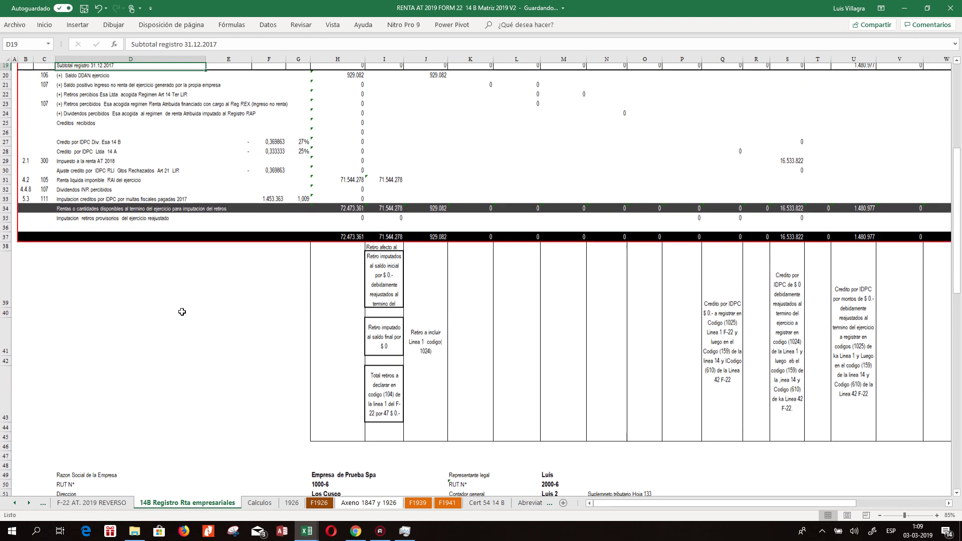
key("Down")
key("Down")
key("Down")
key("Down")
key("Down")
key("Down")
key("Down")
key("Down")
key("Down")
key("Left")
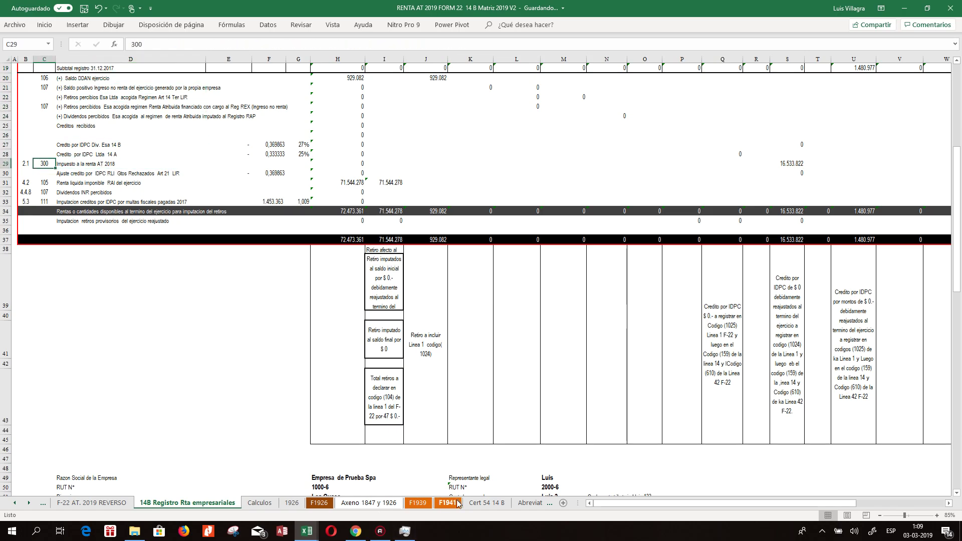
Return to F1939 and read the description of operation code 300 in B130
left_click(418, 502)
left_click(138, 439)
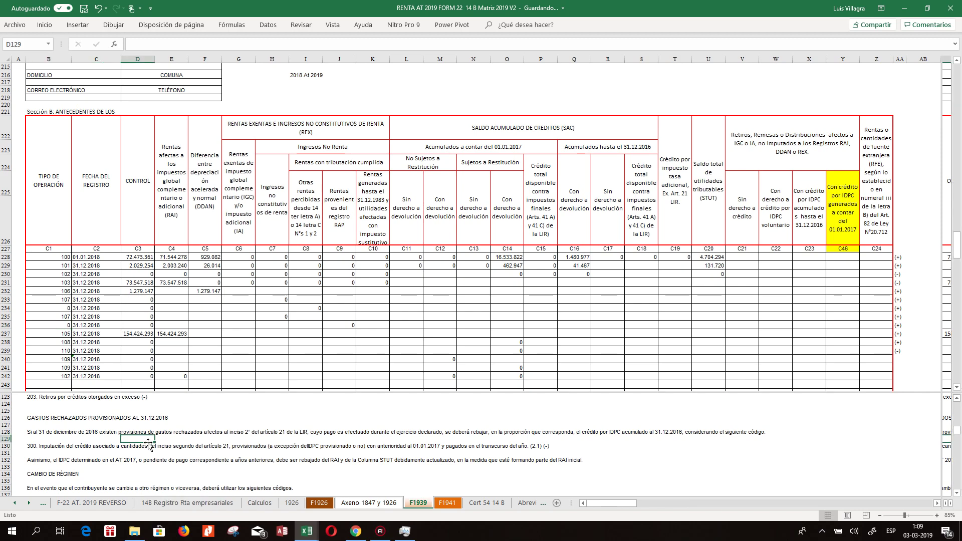
key("Left")
key("Down")
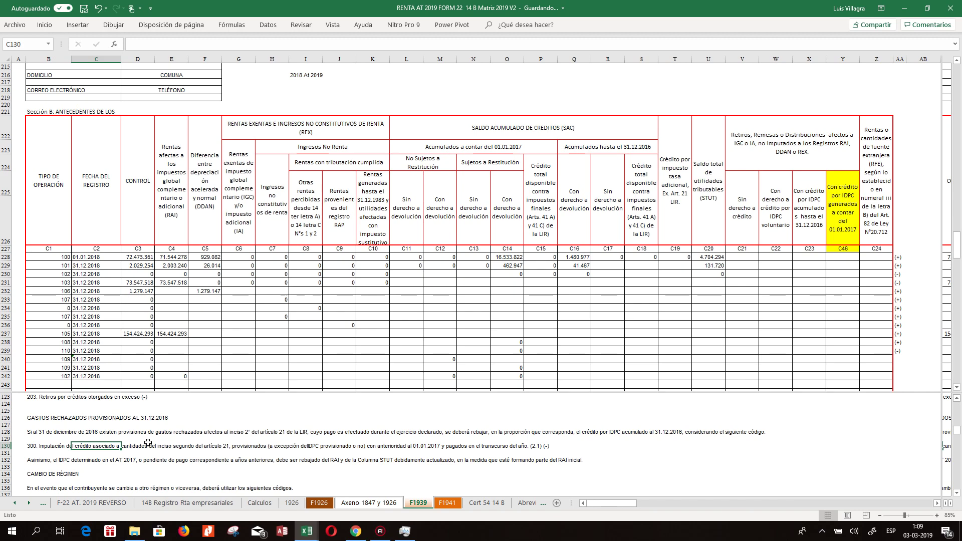
key("Left")
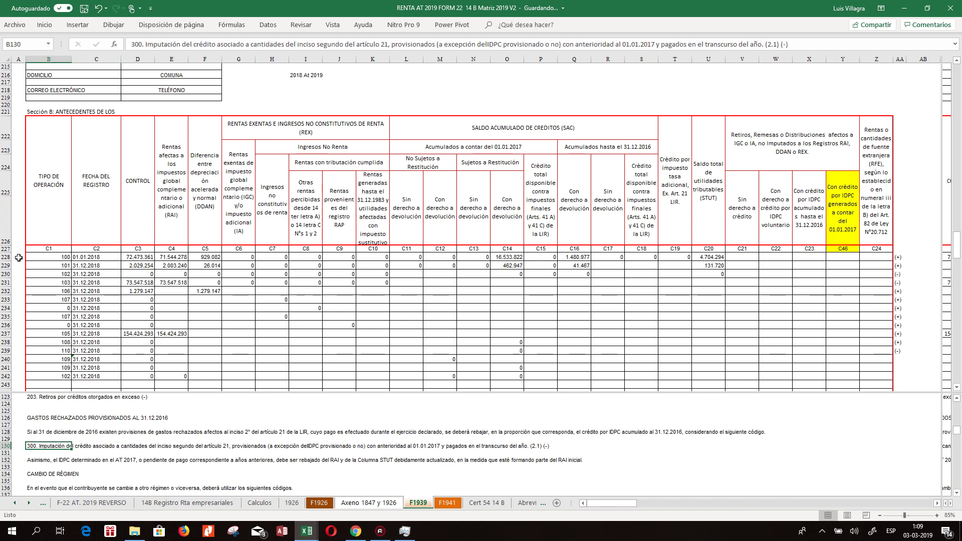
Enter operation type 300 in B236 of the 2018 block and go through the amounts in its row
left_click(56, 325)
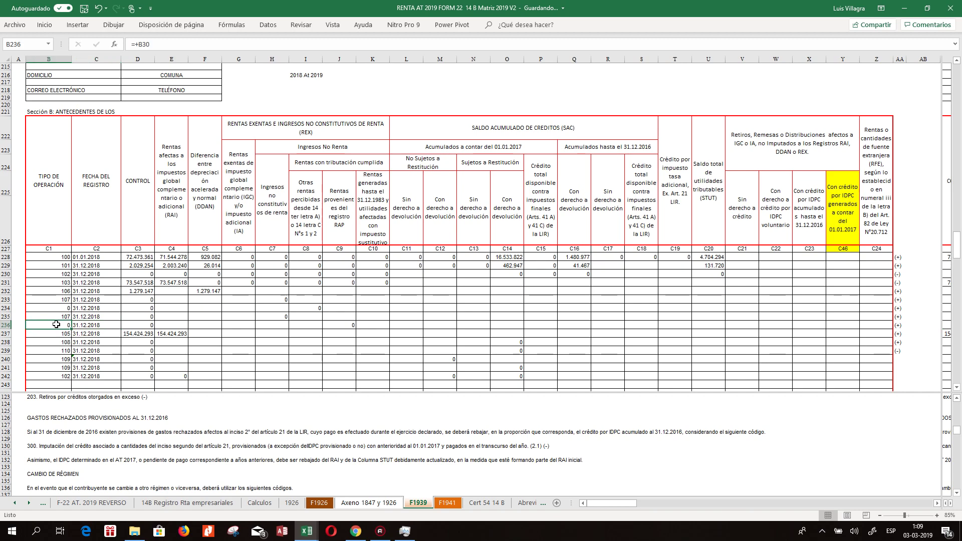
type("300")
key("Tab")
key("Tab")
key("Tab")
key("Tab")
key("Tab")
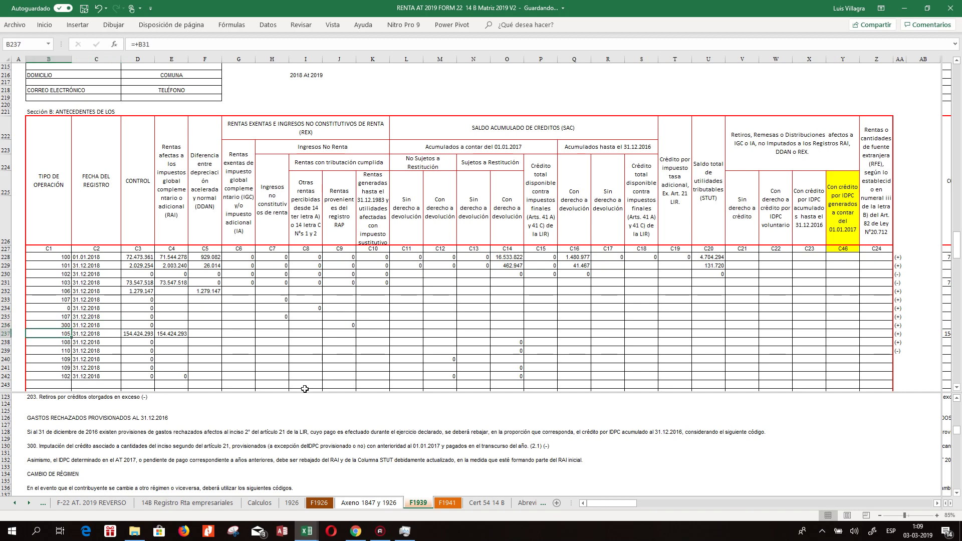
key("Tab")
key("Tab")
key("Tab")
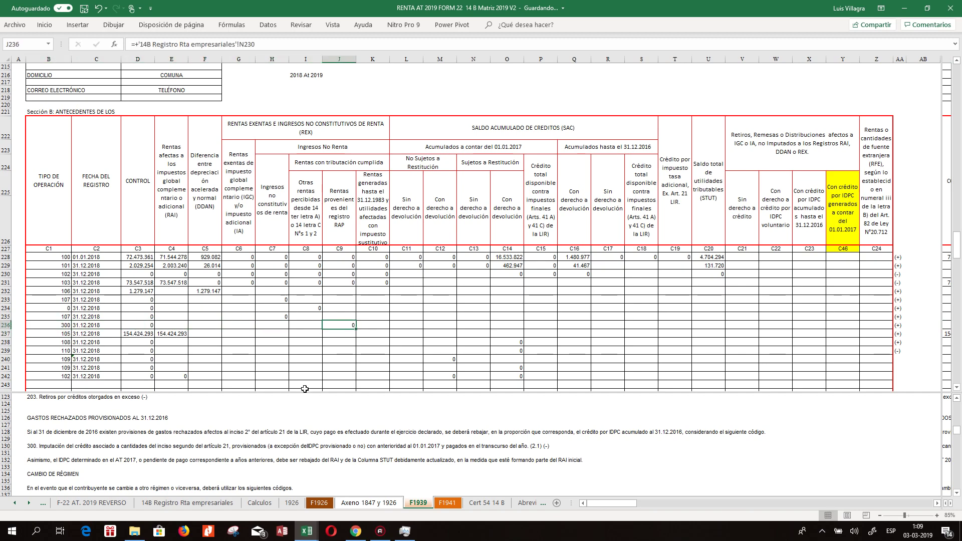
key("Tab")
key("Tab")
Clear the operation type in B236 of the 2018 block
key("Left")
key("Left")
key("Left")
key("Down")
key("Up")
key("Left")
key("Left")
key("Left")
key("Left")
key("Left")
key("Left")
key("Left")
key("Left")
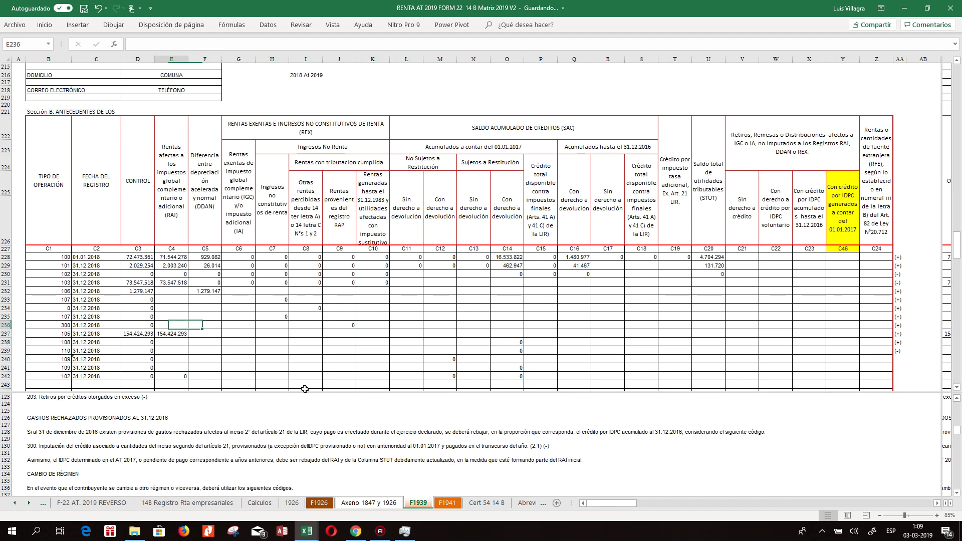
key("Right")
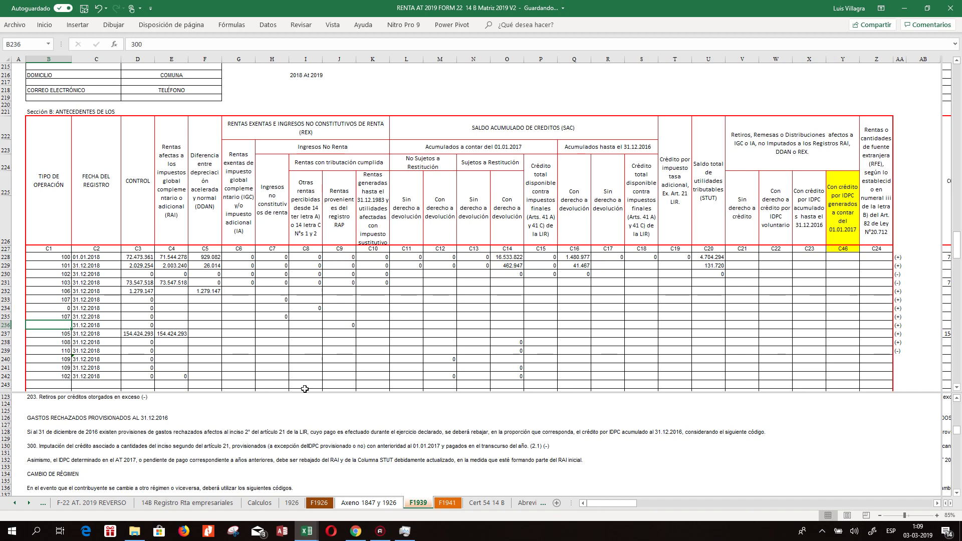
Link the first operation type of the 2018 block, B228, to the opening balance code in B22 of the 2017 block
key("Up")
key("Up")
key("Up")
key("Up")
key("Up")
key("Up")
key("Up")
key("Up")
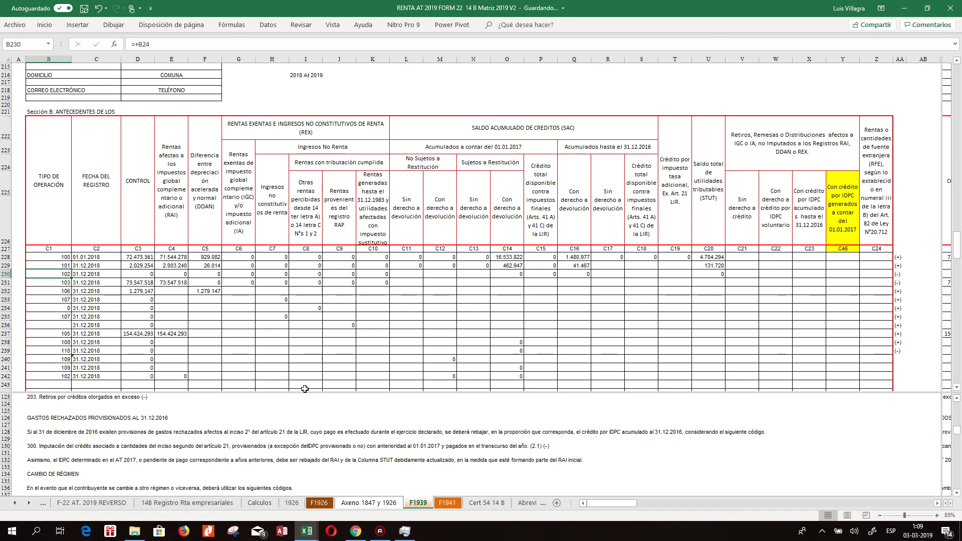
type("+")
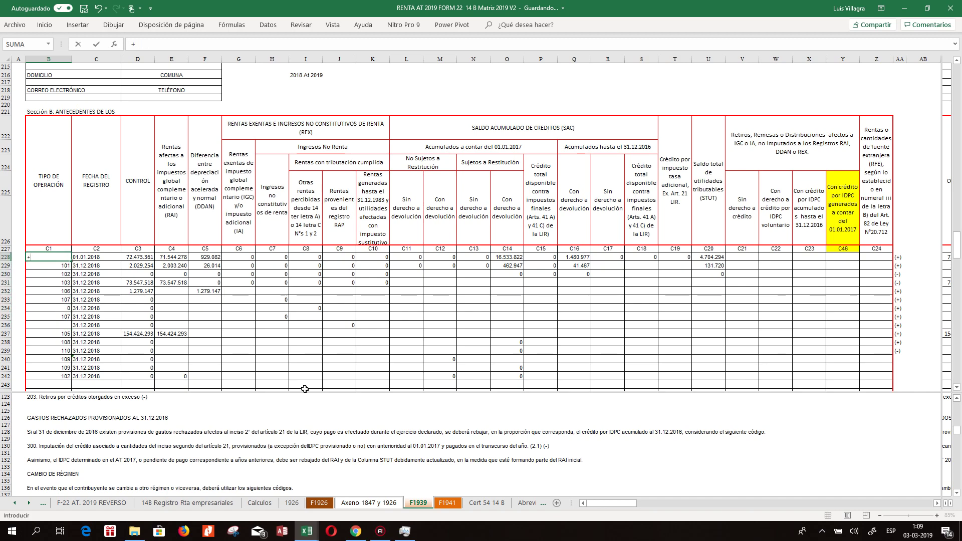
key("Up")
key("Up")
key("Up")
key("Up")
key("Up")
key("Up")
key("Up")
key("Up")
key("Up")
key("Up")
key("Up")
key("Up")
key("Up")
key("Up")
key("Up")
key("Up")
key("Up")
key("Up")
key("Up")
key("Up")
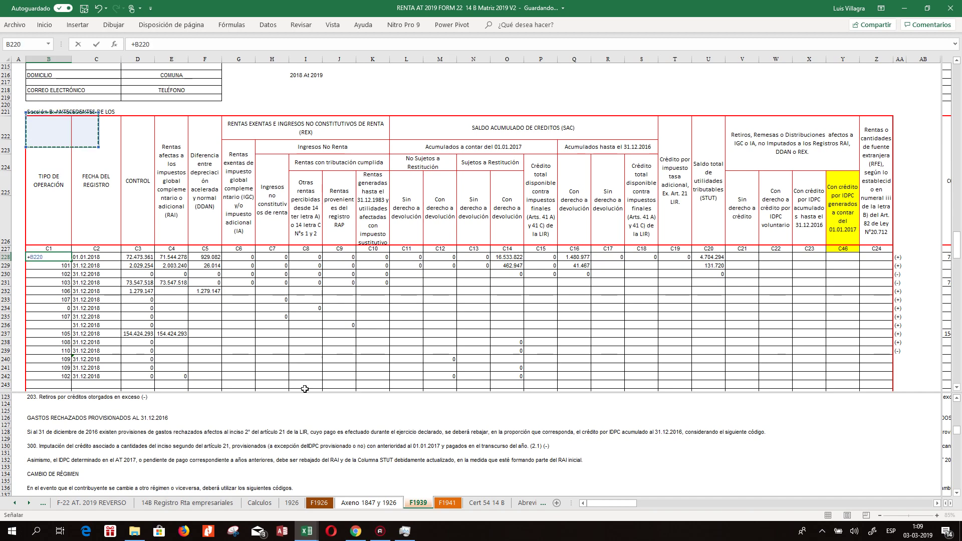
key("Up")
key("Up")
key("Up")
key("Up")
key("Up")
key("Up")
key("Up")
key("Up")
key("Up")
key("Up")
key("Up")
key("Up")
key("Up")
key("Up")
key("Up")
key("Up")
key("Up")
key("Up")
key("Up")
key("Up")
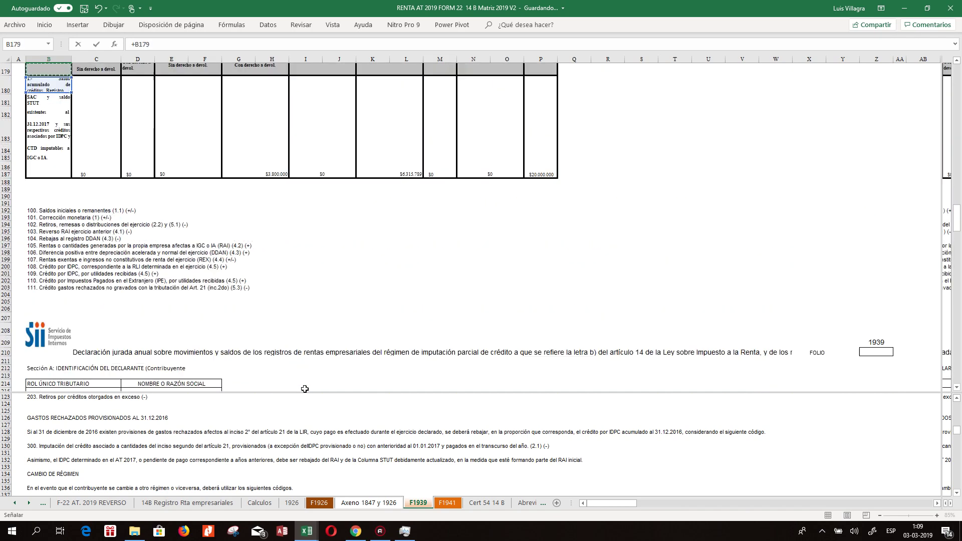
key("Up")
key("Up")
key("Up")
key("Up")
key("Up")
key("Up")
key("Up")
key("Up")
key("Up")
key("Up")
key("Up")
key("Up")
key("Up")
key("Up")
key("Up")
key("Up")
key("Up")
key("Up")
key("Up")
key("Up")
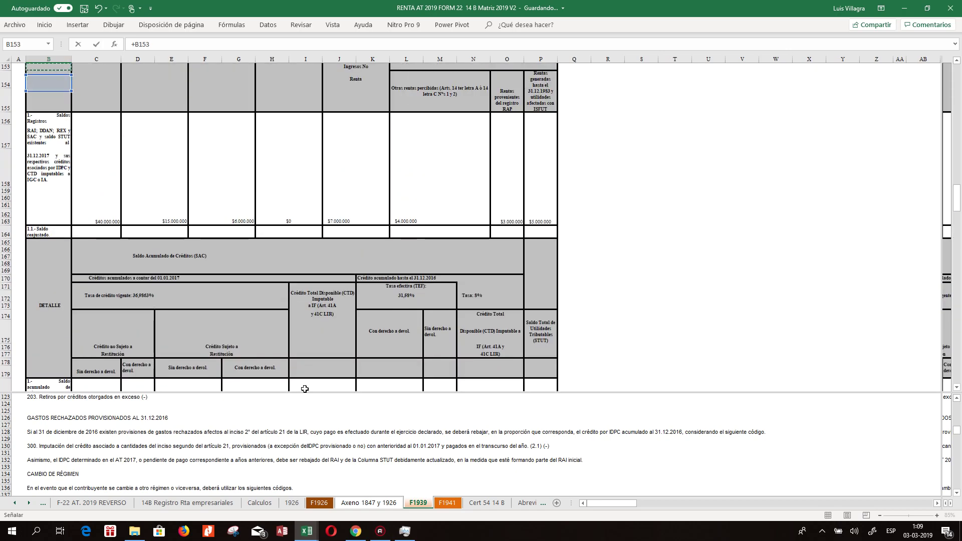
key("Up")
key("Up")
key("Up")
key("Up")
key("Up")
key("Up")
key("Up")
key("Up")
key("Up")
key("Up")
key("Up")
key("Up")
key("Up")
key("Up")
key("Up")
key("Up")
key("Up")
key("Up")
key("Up")
key("Up")
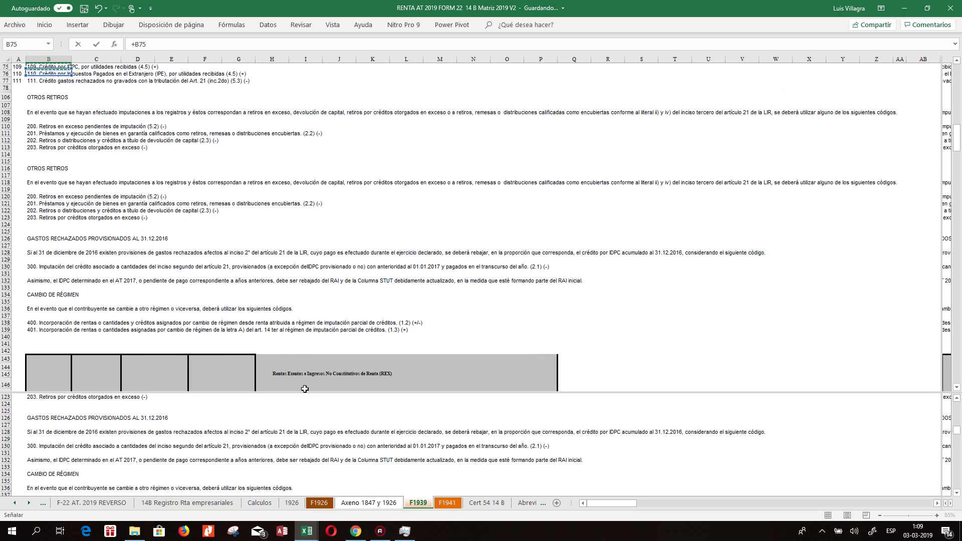
key("Up")
key("Up")
key("Up")
key("Up")
key("Up")
key("Up")
key("Up")
key("Up")
key("Up")
key("Up")
key("Up")
key("Up")
key("Up")
key("Up")
key("Up")
key("Up")
key("Up")
key("Up")
key("Up")
key("Up")
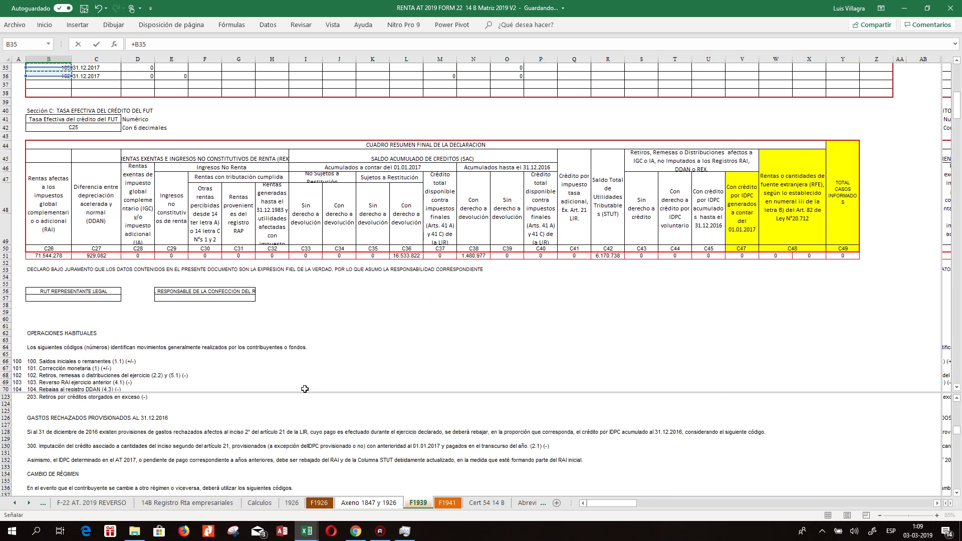
key("Up")
key("Up")
key("Up")
key("Up")
key("Up")
key("Up")
key("Up")
key("Up")
key("Up")
key("Up")
key("Up")
key("Up")
key("Up")
key("Up")
key("Up")
key("Up")
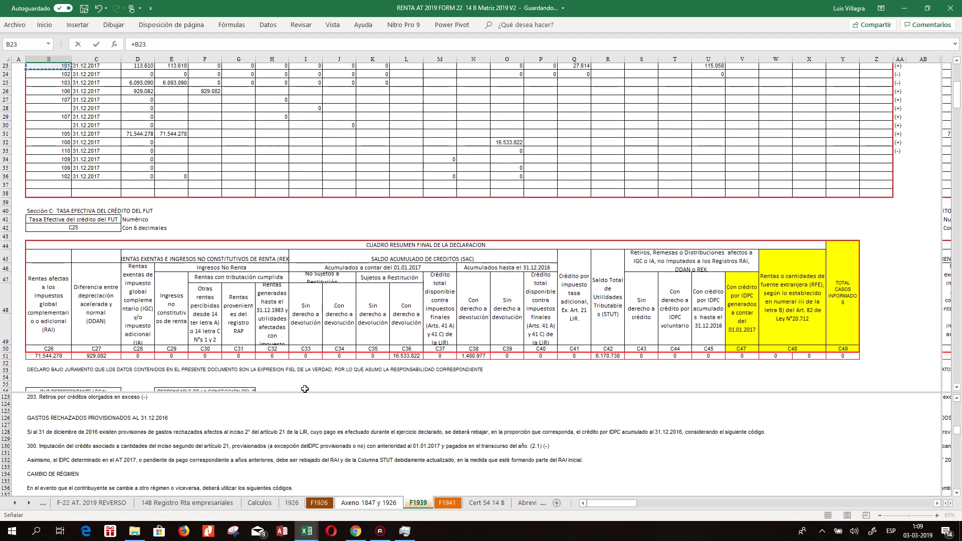
key("Down")
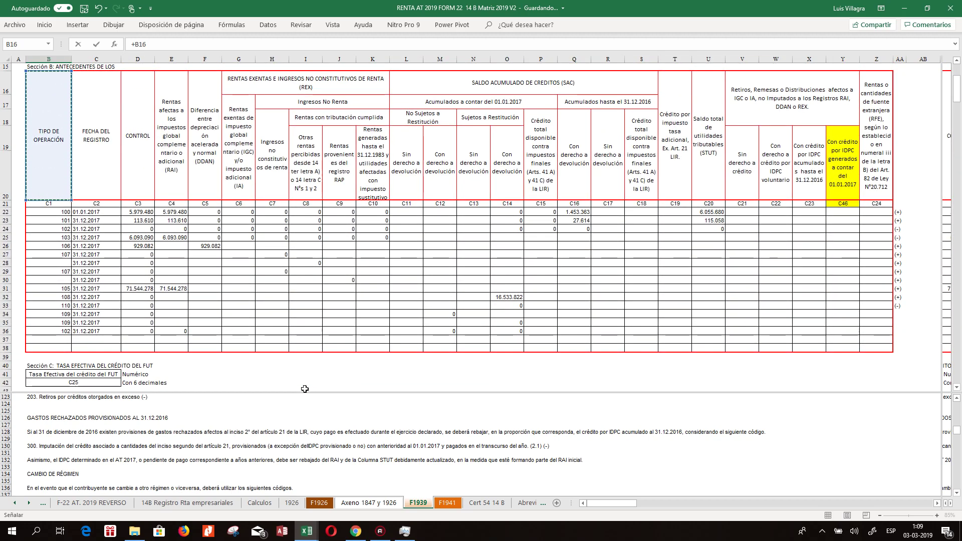
key("Down")
key("Down")
key("Return")
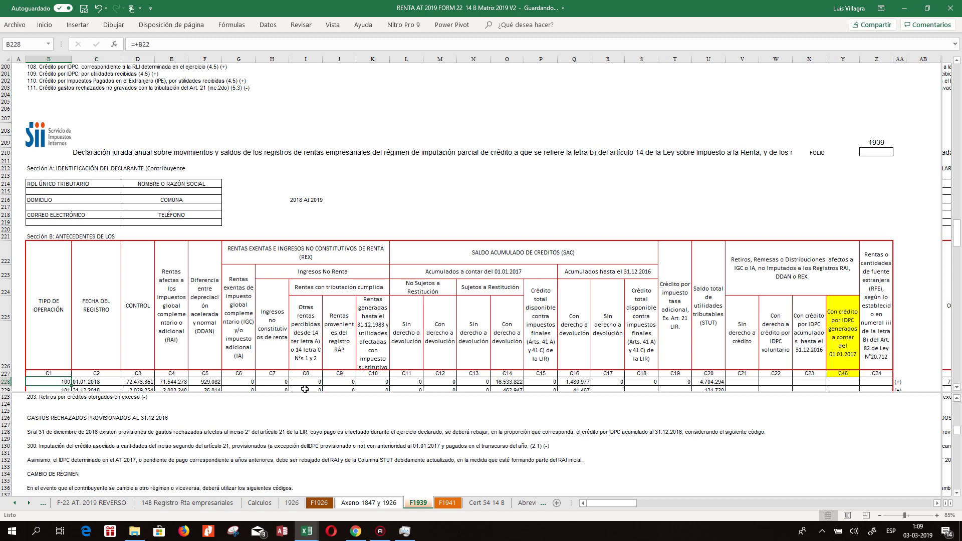
Go through the operation types of the 2018 block down to B238 and look up codes 107 to 111 in the code list
key("Down")
key("Down")
key("Down")
key("Down")
key("Down")
key("Down")
key("Down")
key("Down")
key("Down")
key("Down")
key("Down")
key("Down")
key("Down")
key("Down")
key("Down")
key("Down")
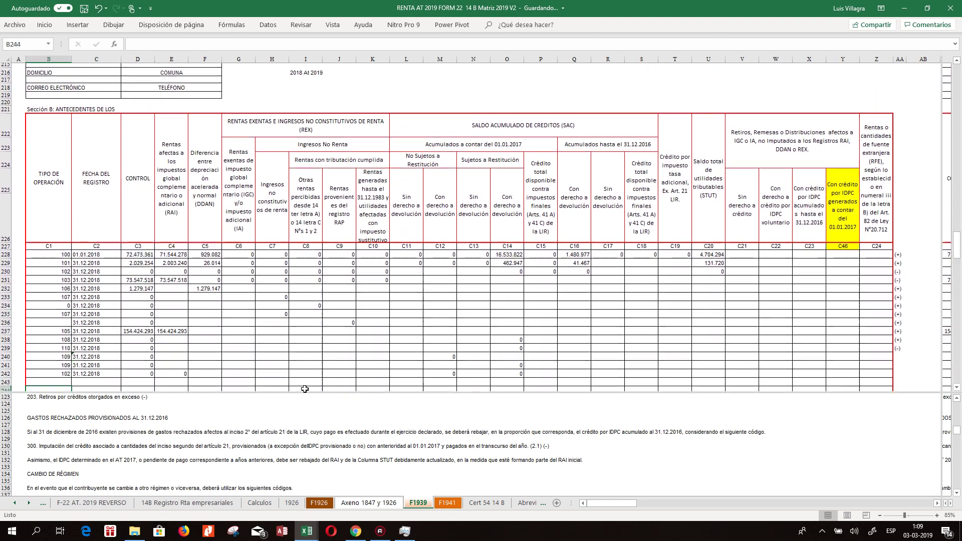
key("Up")
key("Up")
key("Up")
key("Up")
key("Up")
key("Up")
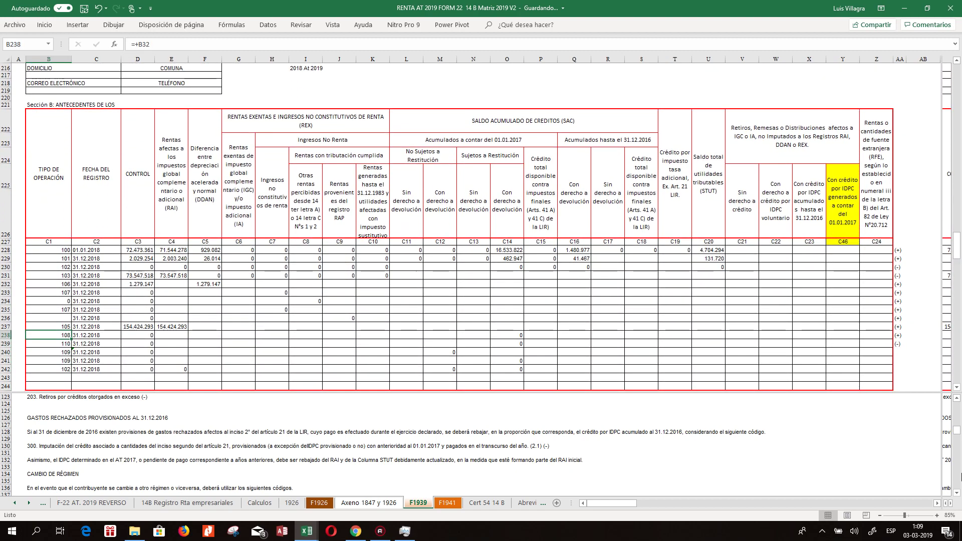
scroll(958, 403, "up", 4)
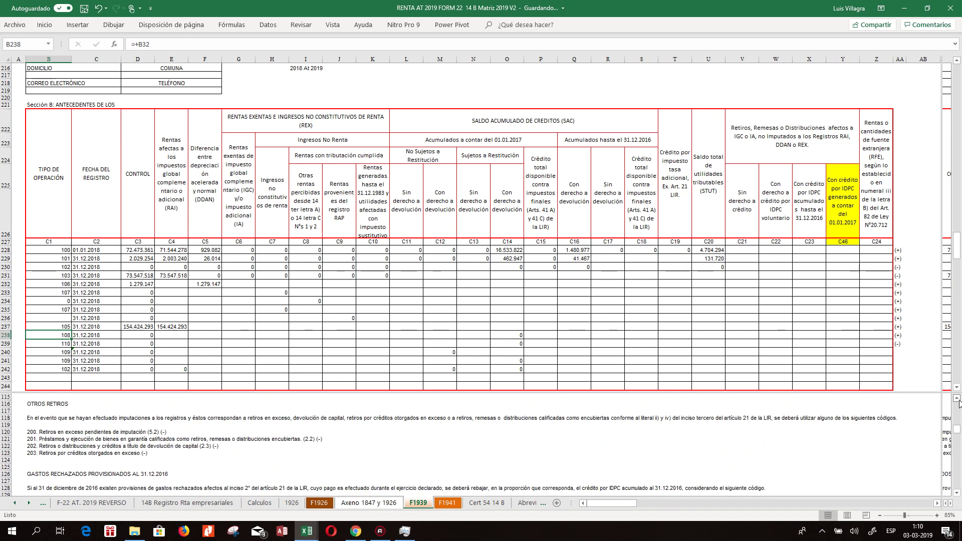
scroll(958, 403, "up", 5)
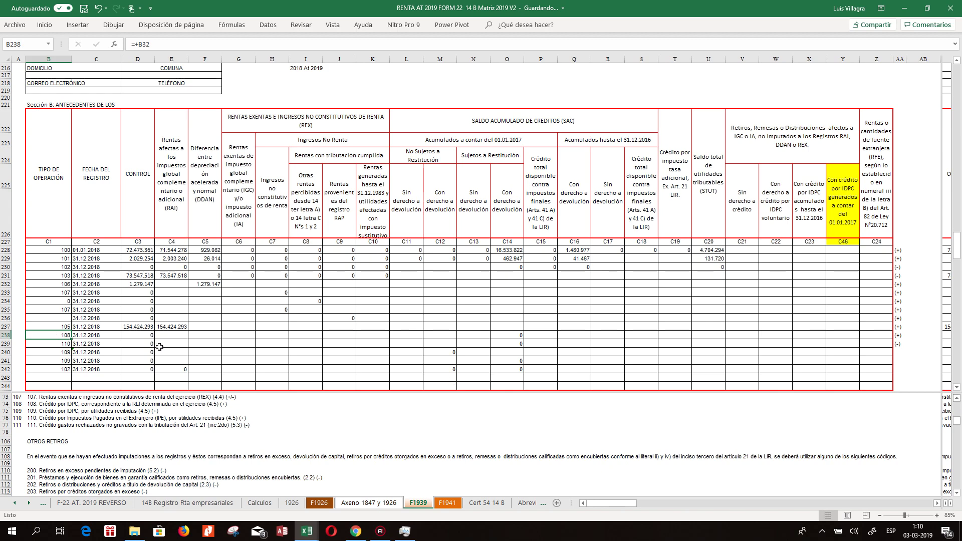
Set the operation code of the Impuesto a la renta AT 2018 row, C29 on 14B Registro Rta empresariales, to 108
left_click(165, 502)
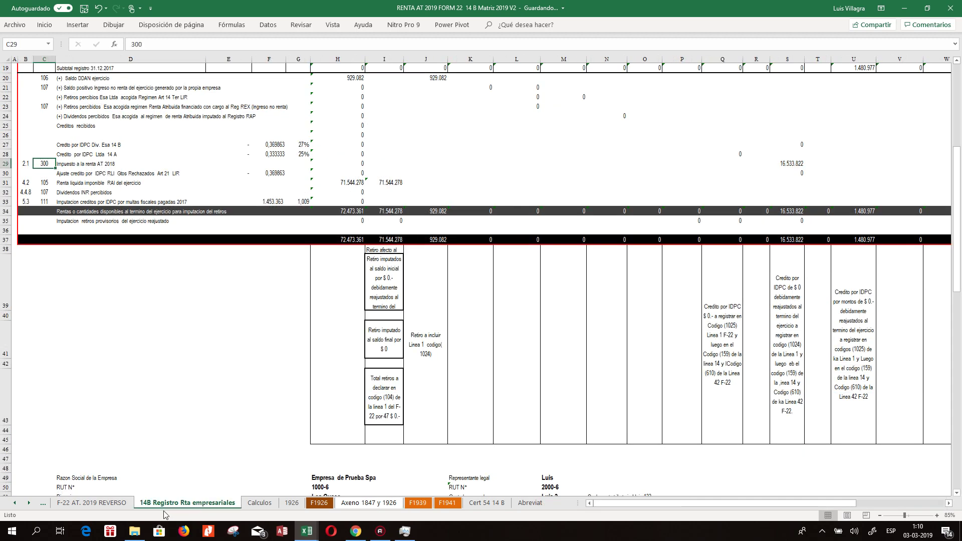
type("108")
key("Return")
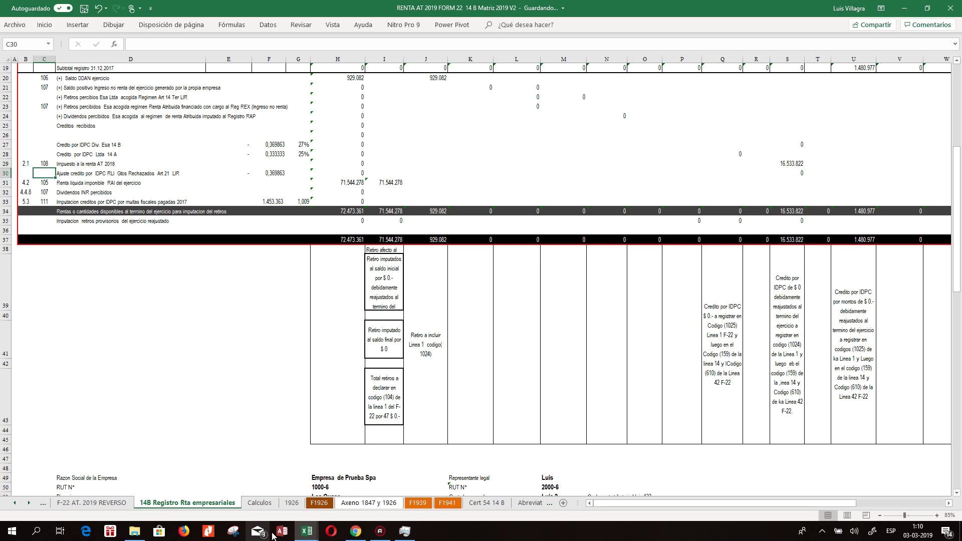
Link the C14 amount of the 108 row, O238 on F1939, to the Impuesto a la renta credit in S29 of 14B Registro Rta empresariales
left_click(425, 506)
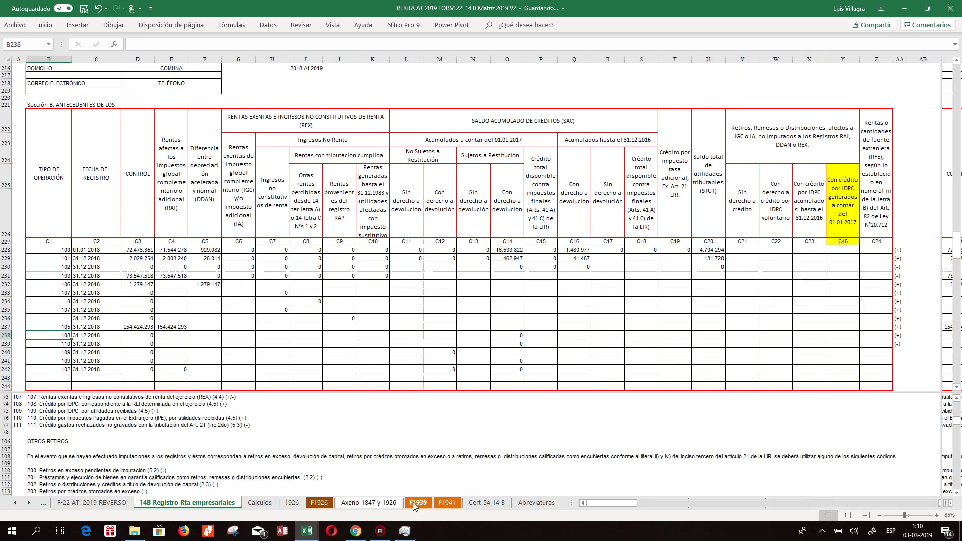
key("ctrl+Right")
key("ctrl+Right")
type("+")
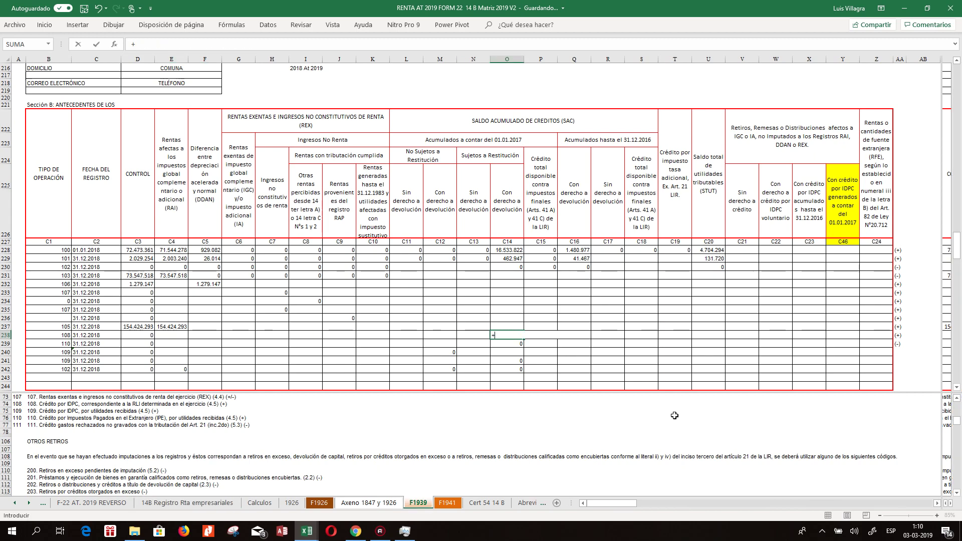
left_click(176, 504)
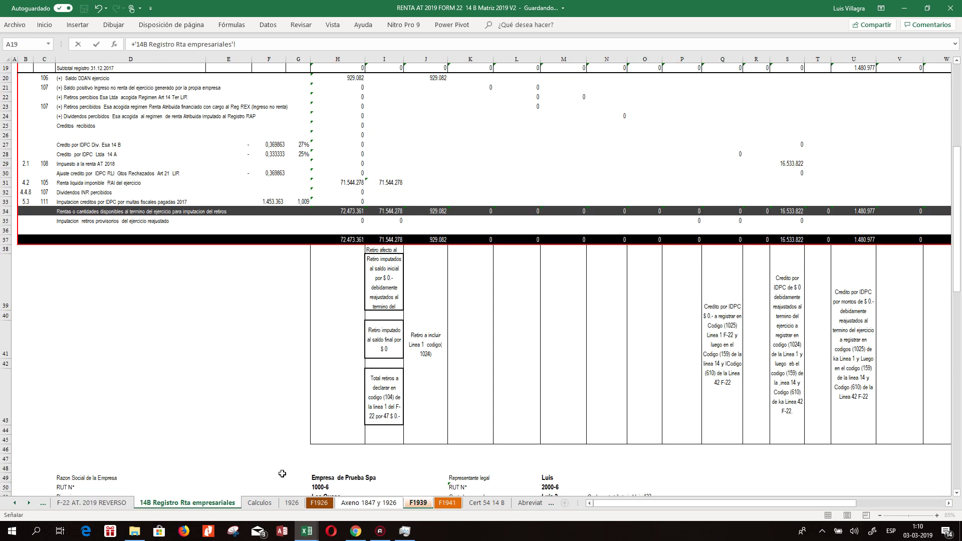
left_click(789, 163)
key("Return")
Examine the formula behind the C26 total in B51 of the 2017 block's final summary table
key("Up")
key("Left")
key("Left")
key("Left")
key("Left")
key("Left")
key("Left")
key("Left")
key("Left")
key("Left")
key("Down")
key("Down")
key("Down")
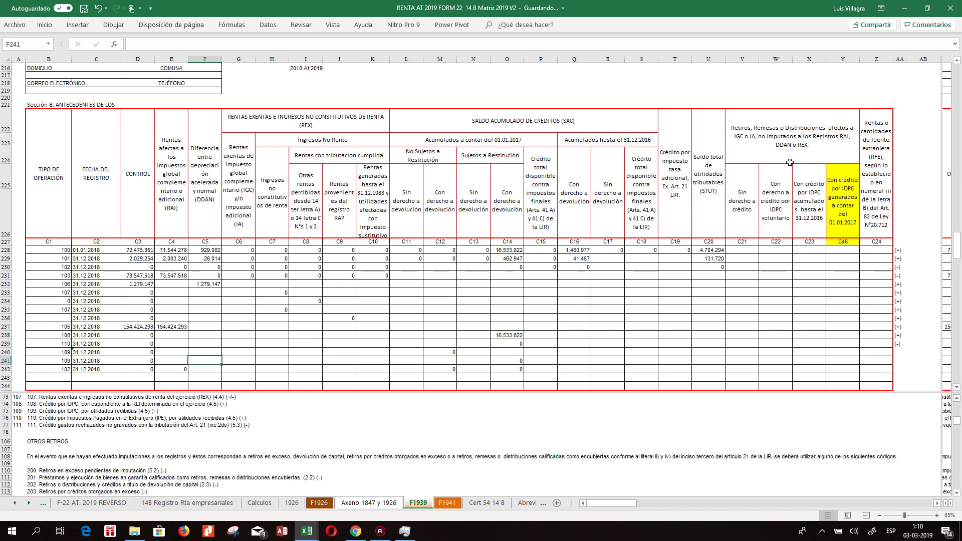
left_click(314, 414)
key("Up")
key("Up")
key("Up")
key("Up")
key("Up")
key("Up")
key("Up")
key("Up")
key("Up")
key("Up")
key("Up")
key("Up")
key("Up")
key("Up")
key("Up")
key("Up")
key("Up")
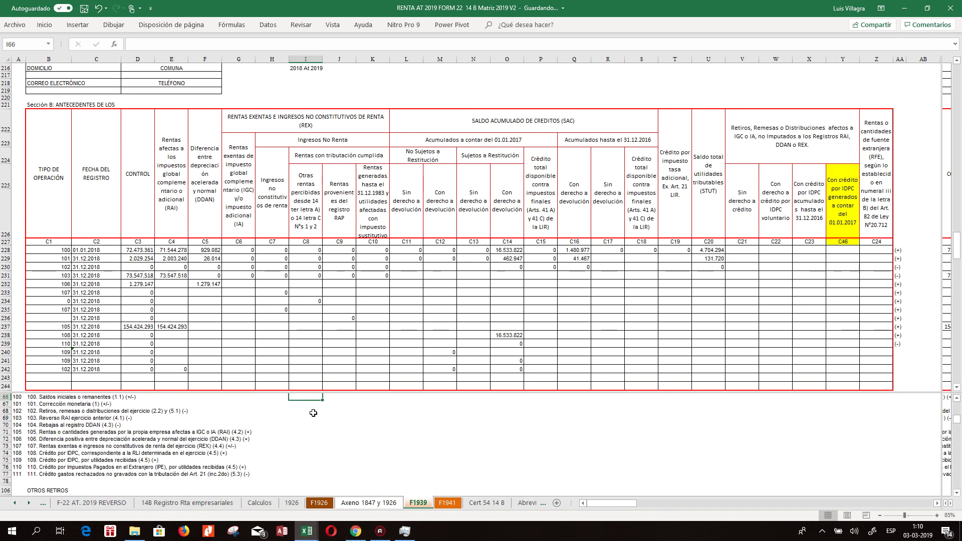
key("Up")
key("Up")
key("Up")
key("Up")
key("Up")
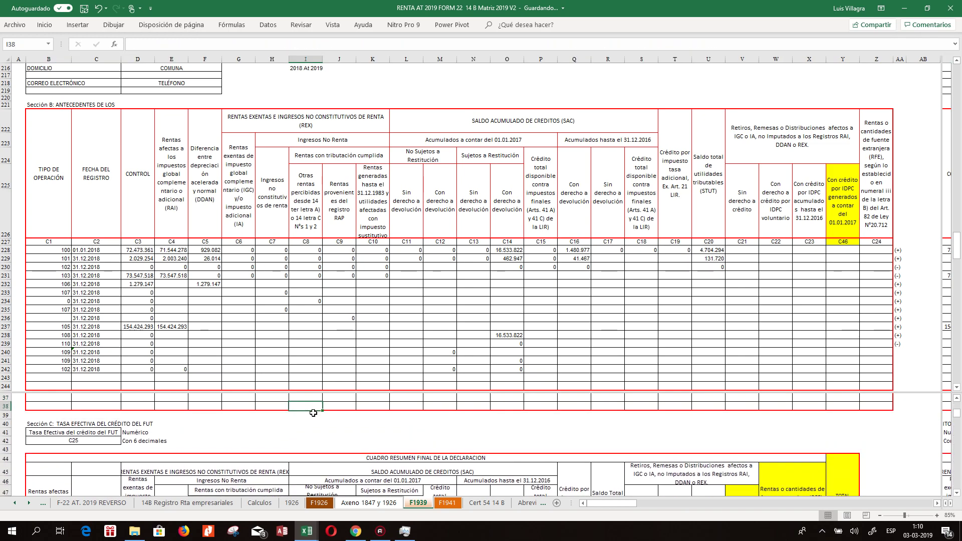
scroll(313, 413, "down", 1)
key("Up")
key("Up")
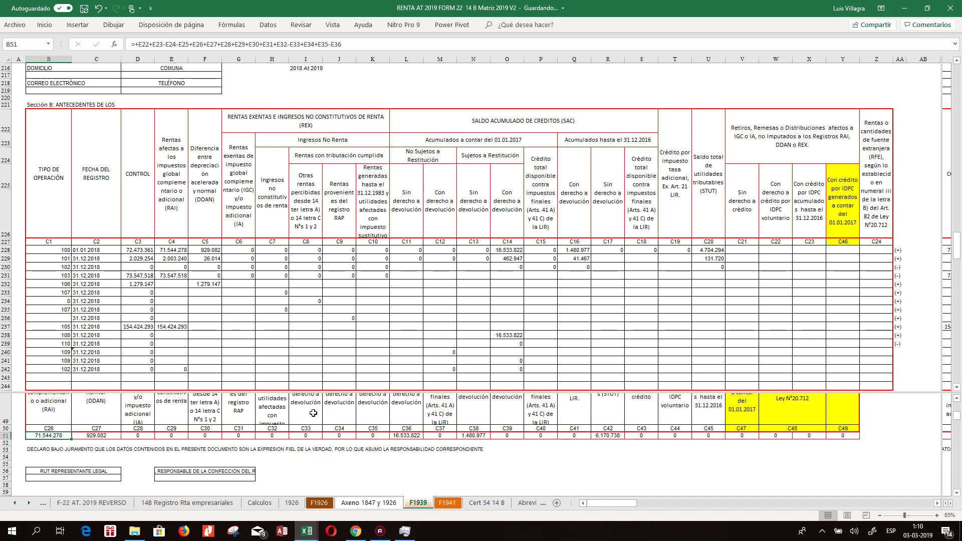
key("F2")
key("Escape")
key("F2")
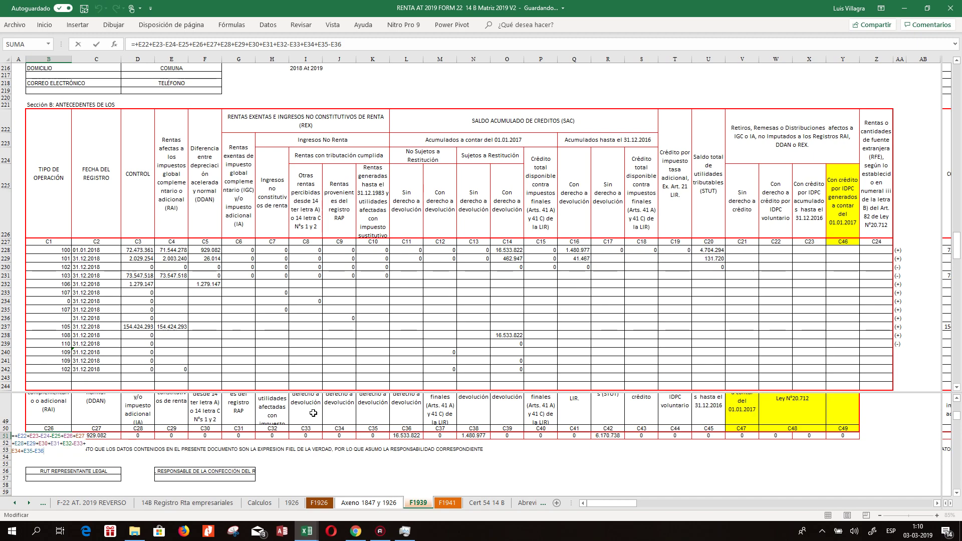
key("Escape")
Replace the C26 formula in B51 with the 2018 block's amounts: +E228+E229-E231+E237
left_click(175, 267)
left_click(176, 249)
left_click(53, 436)
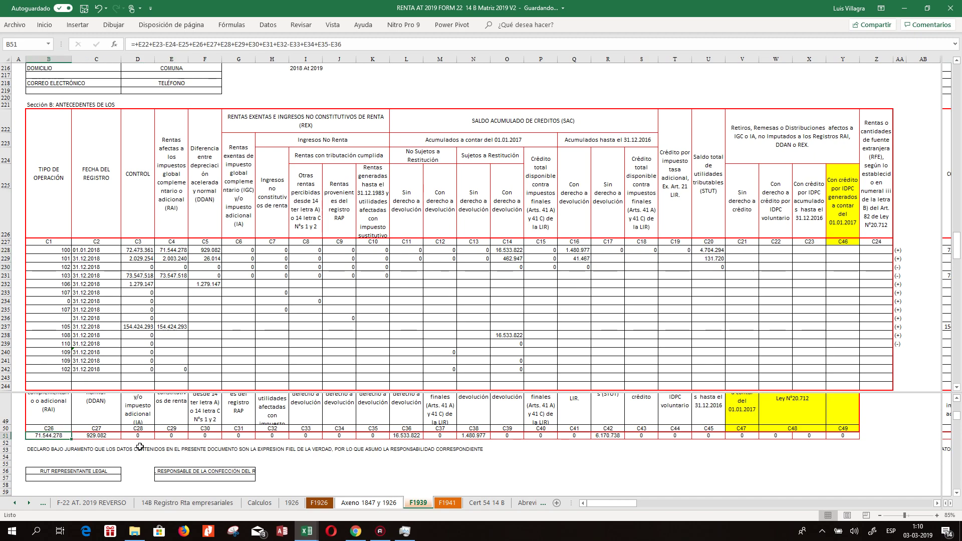
type("+")
left_click(179, 250)
type("+")
left_click(174, 258)
type("+")
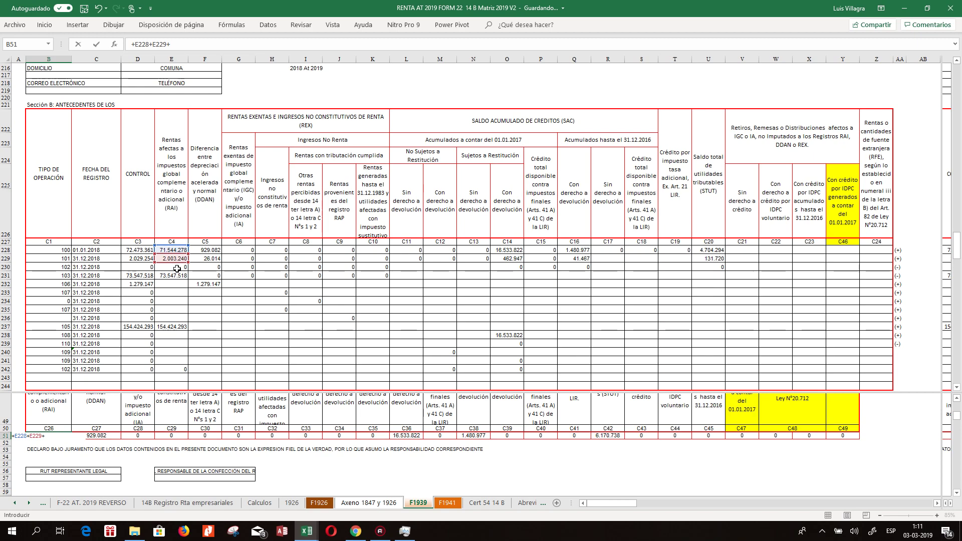
left_click(177, 46)
key("BackSpace")
type("-")
left_click(172, 275)
type("+")
left_click(170, 326)
key("Return")
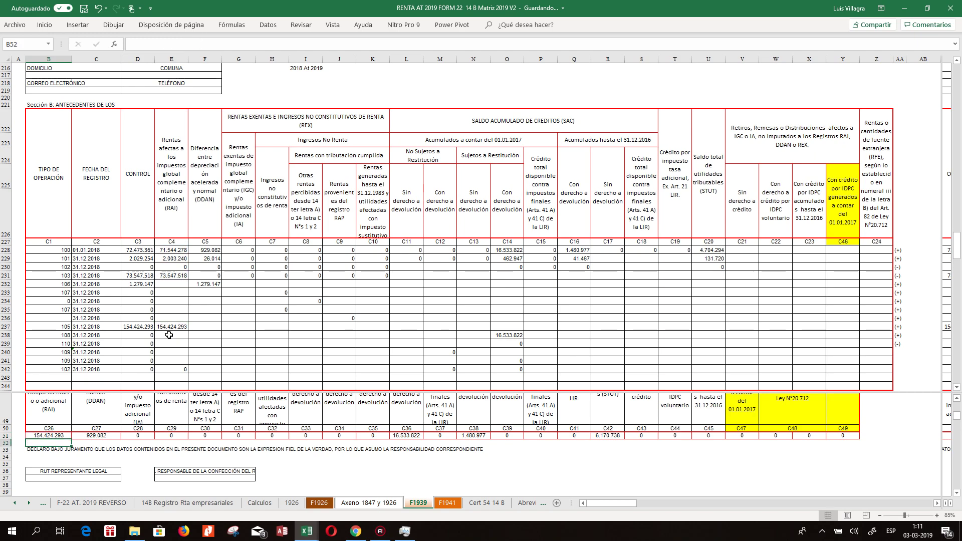
Replace the C27 formula in C51 with the 2018 DDAN amounts: +F228+F229+F232
left_click(96, 435)
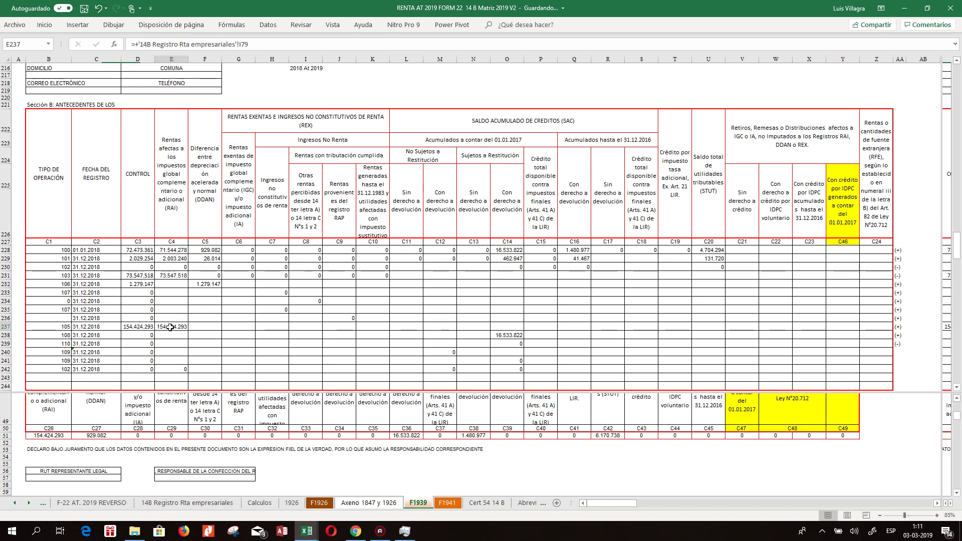
left_click(104, 442)
left_click(100, 435)
type("+")
left_click(205, 250)
type("+")
left_click(206, 258)
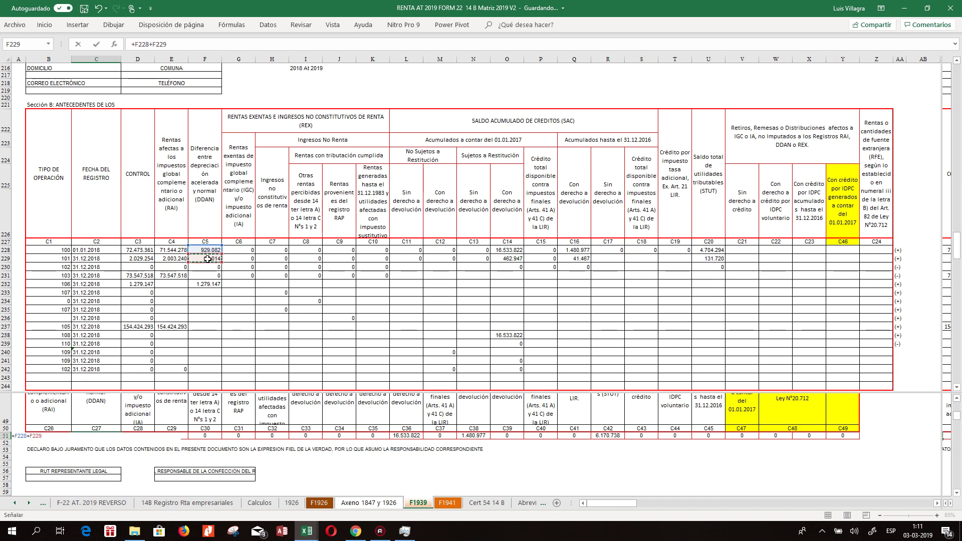
type("+")
left_click(206, 283)
key("Return")
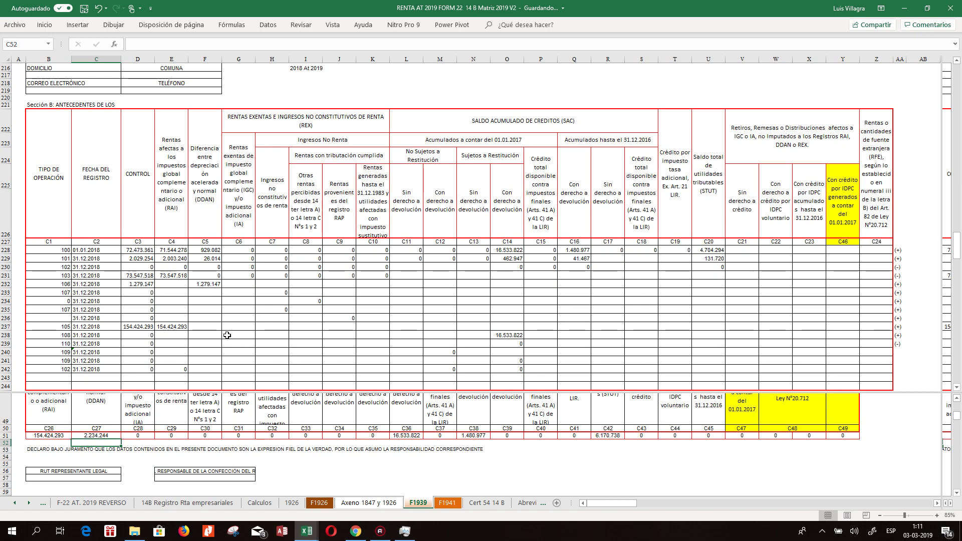
Replace the C36 formula in L51 with the 2018 credit amounts: +O228+O229+O238
left_click(410, 435)
type("+")
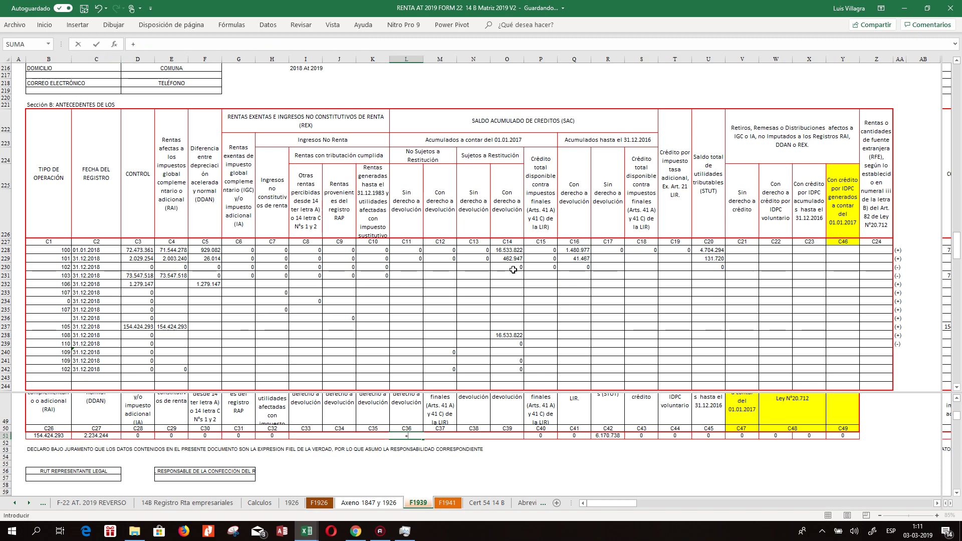
left_click(506, 250)
type("+")
left_click(507, 258)
type("+O229+")
left_click(508, 334)
type("+O238")
key("Return")
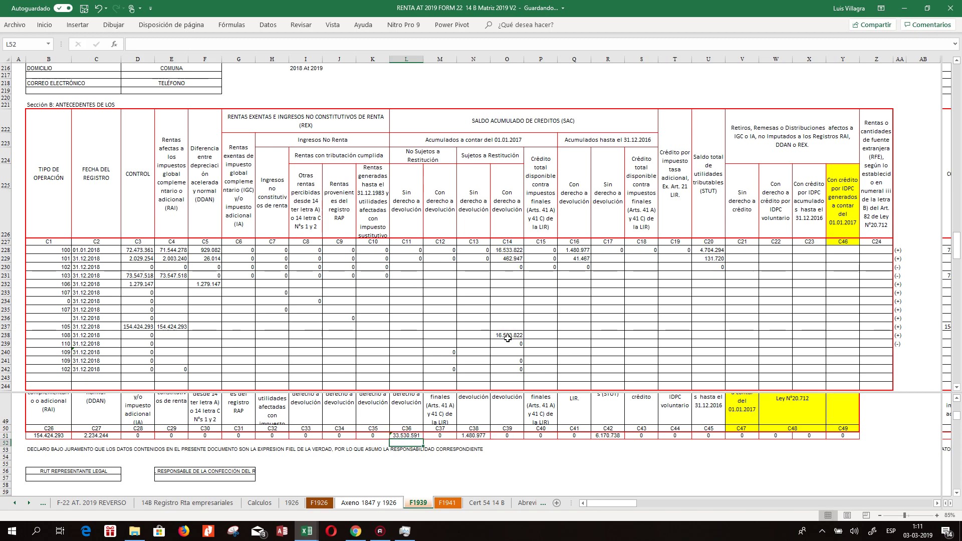
Replace the C38 formula in N51 with the sum of the 2018 C16 amounts: +Q228+Q229
left_click(473, 435)
type("+")
left_click(579, 249)
type("+")
left_click(576, 258)
key("Return")
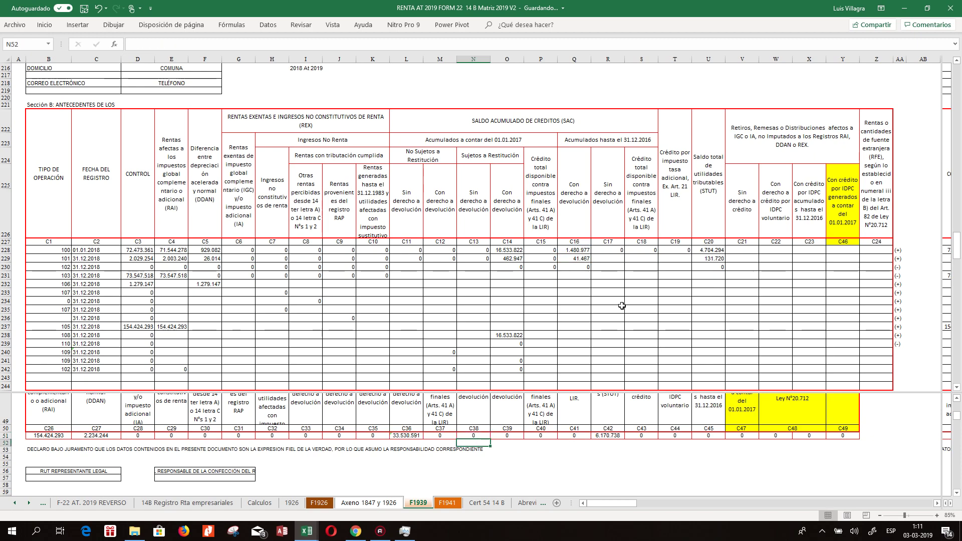
left_click(601, 435)
type("+")
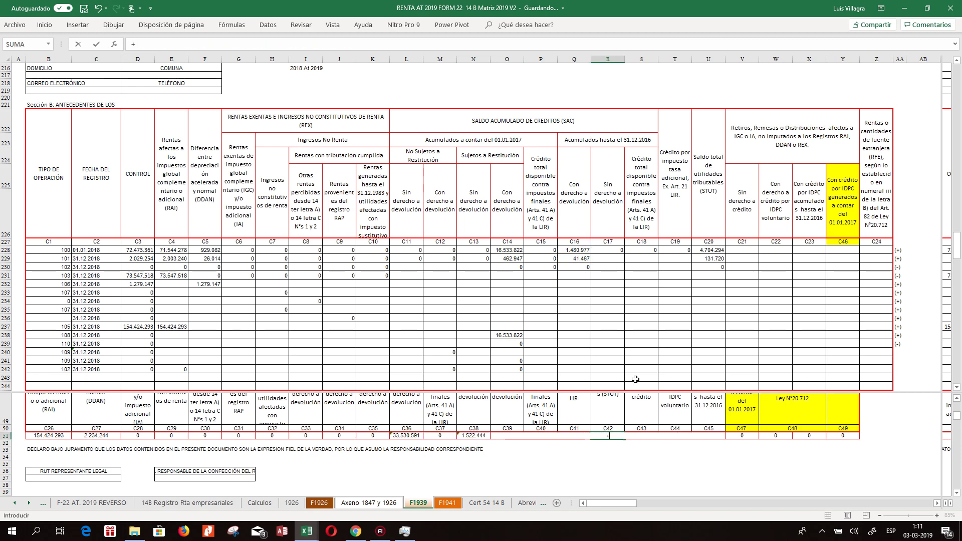
left_click(713, 250)
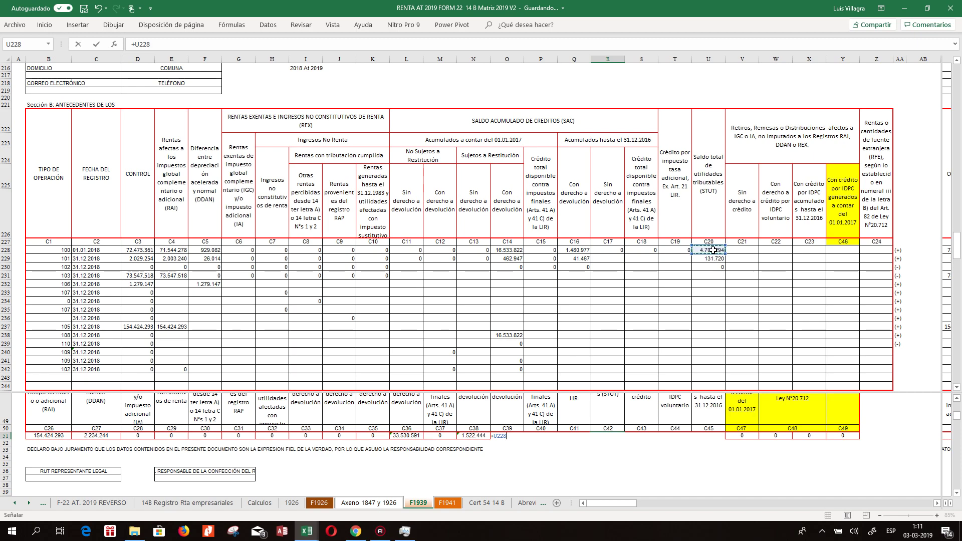
type("+")
key("Escape")
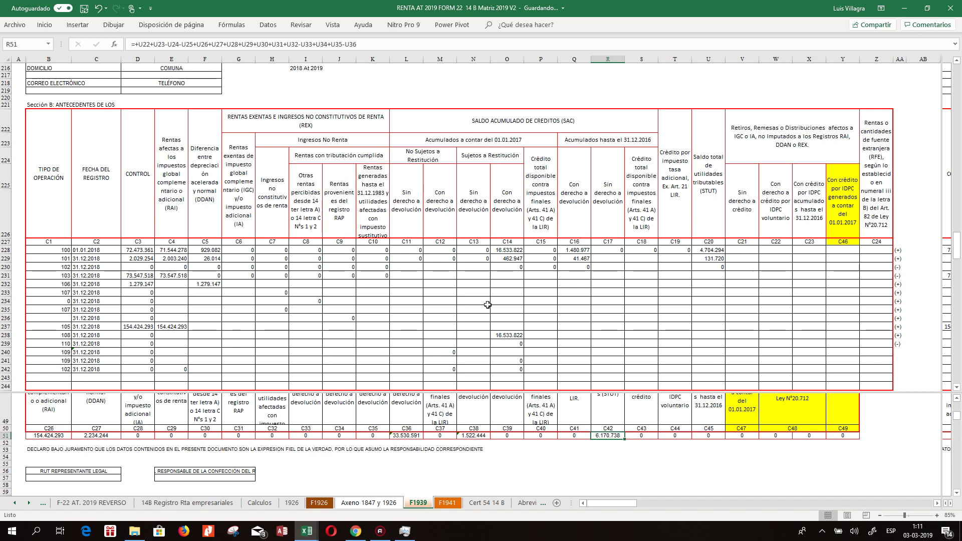
Check the sources of the 2018 credit amounts and relink O238 to the Impuesto a la renta credit in S77 of the 14B register
left_click(476, 435)
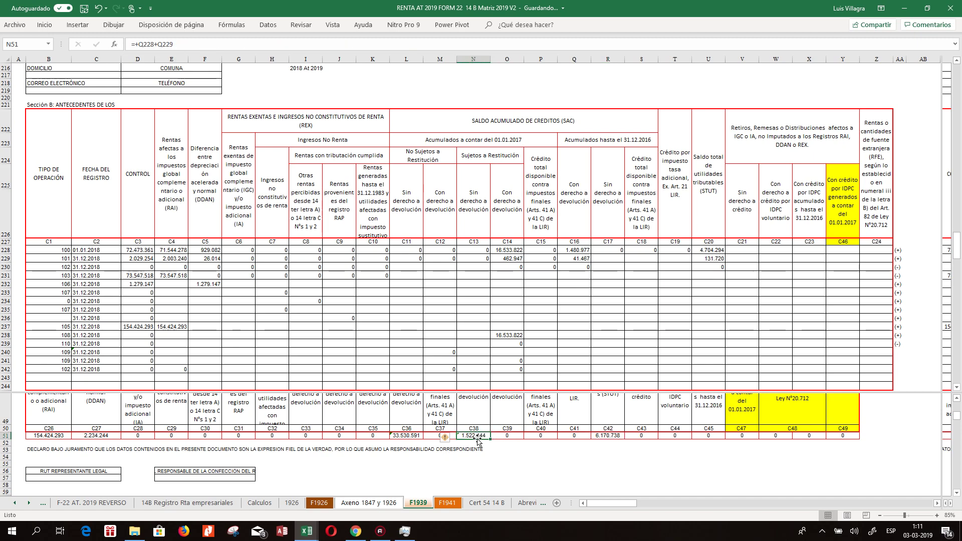
left_click(512, 256)
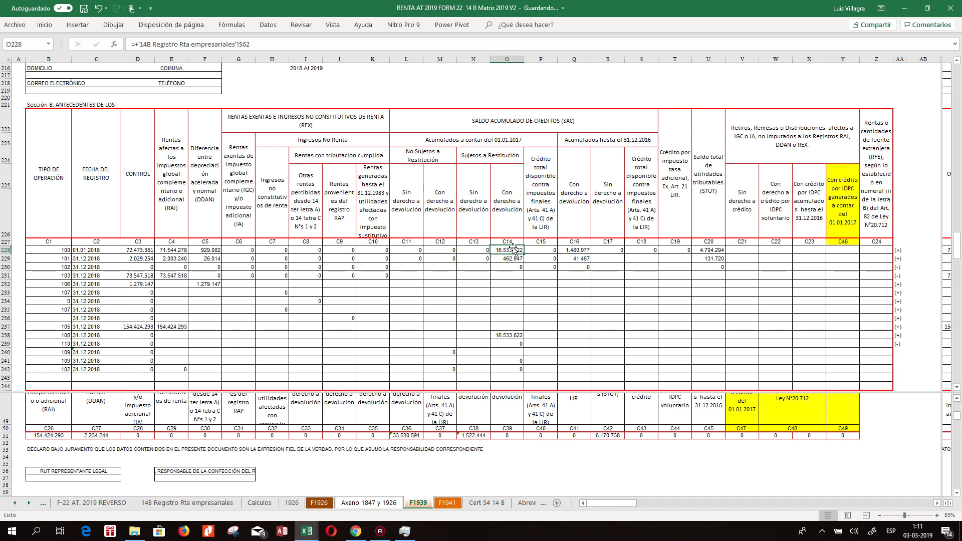
left_click(507, 335)
left_click(174, 326)
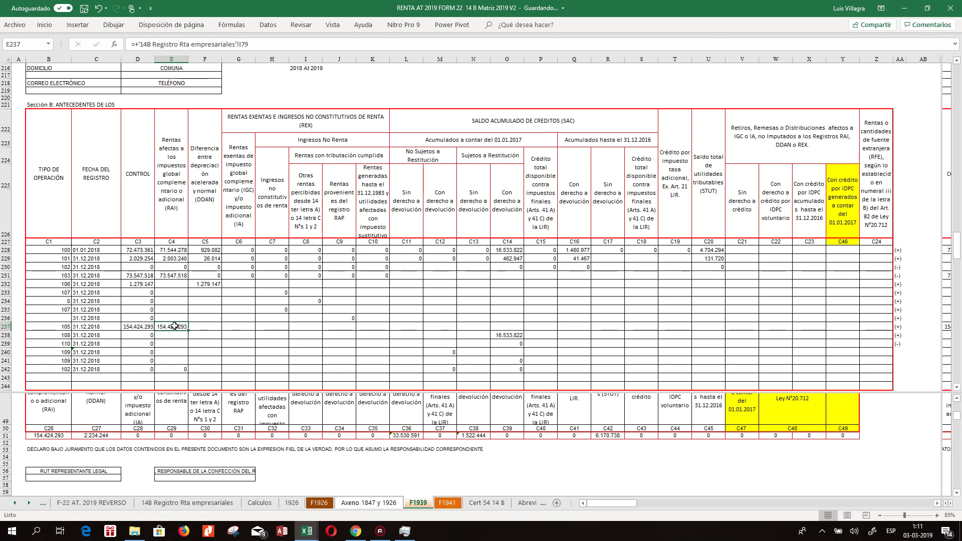
left_click(503, 334)
type("+")
left_click(186, 502)
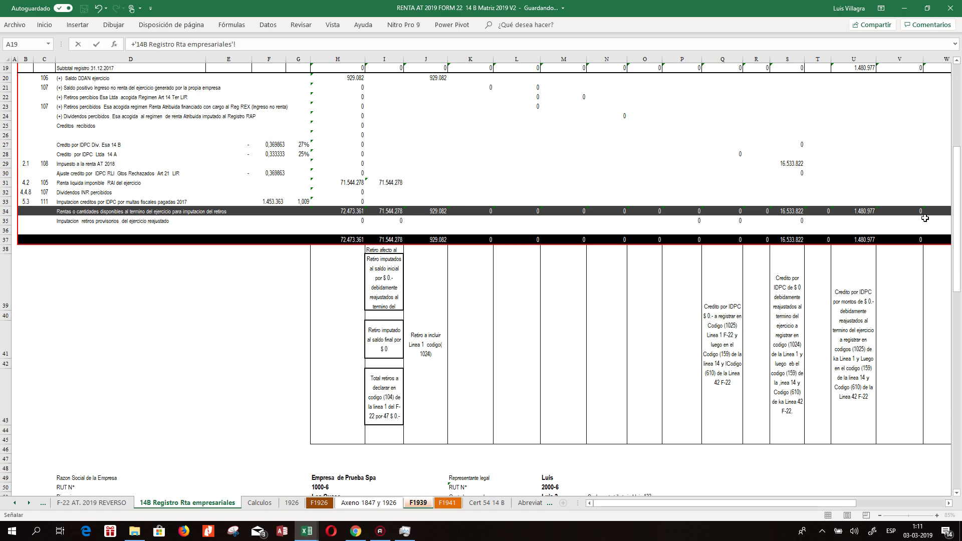
left_click_drag(953, 194, 954, 207)
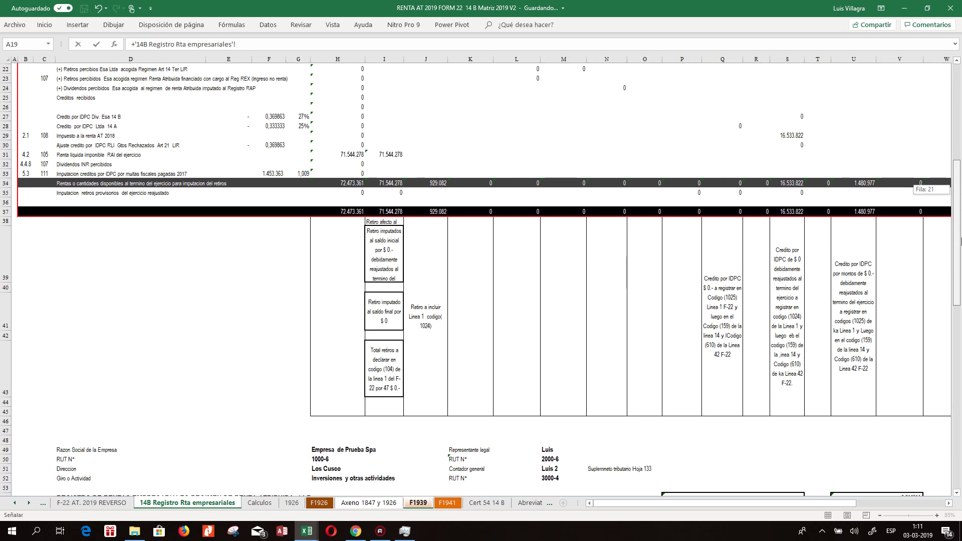
left_click_drag(959, 310, 959, 386)
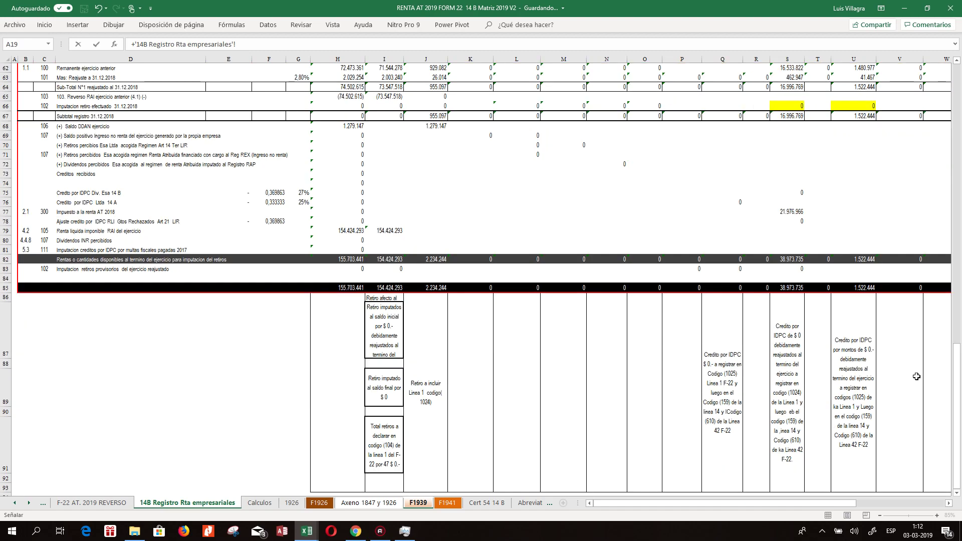
left_click(795, 213)
key("Return")
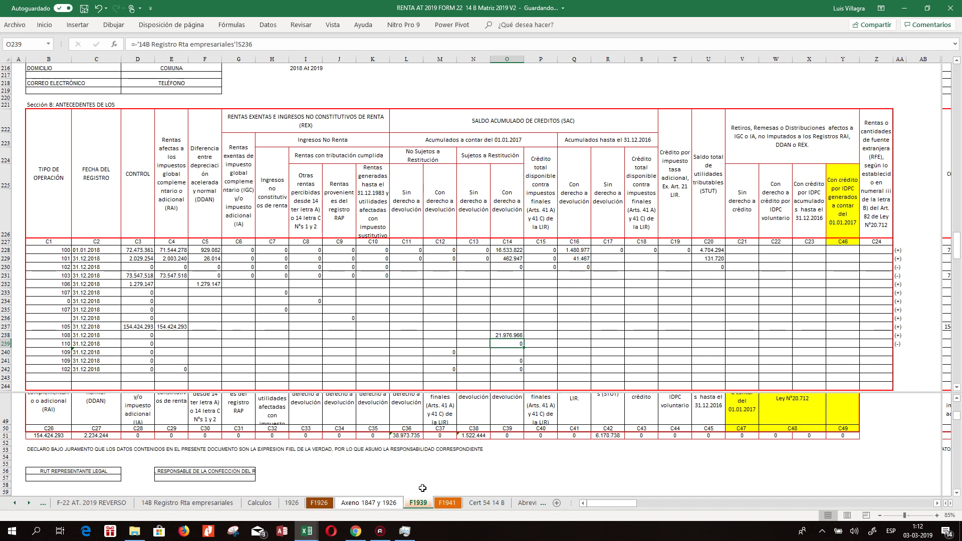
Enter the C36 formula in L51 again as +O228+O229+O238
left_click(405, 435)
type("+")
left_click(508, 250)
type("+")
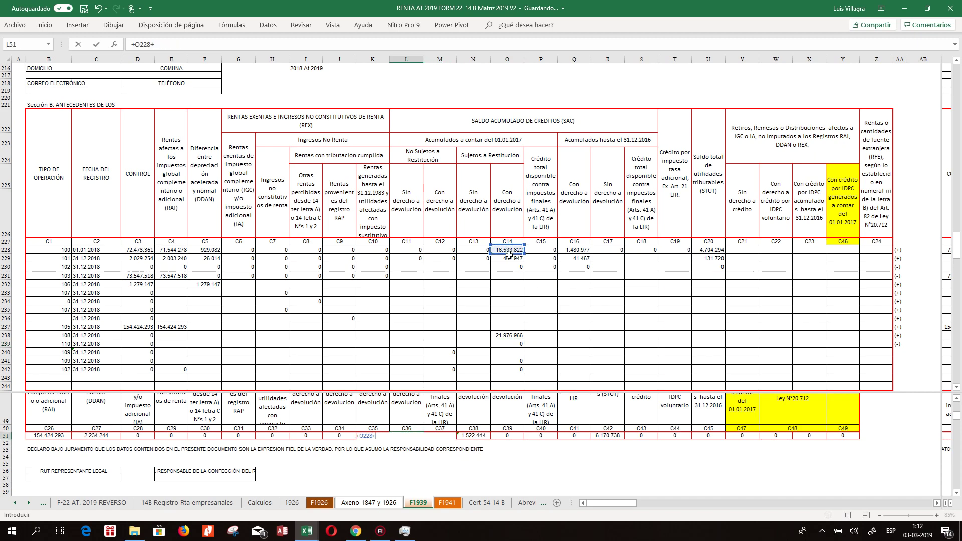
left_click(509, 258)
type("+")
left_click(504, 337)
key("Return")
Enter the C38 formula in N51 again as +Q228+Q229
left_click(474, 435)
type("+")
left_click(571, 250)
type("+")
left_click(574, 259)
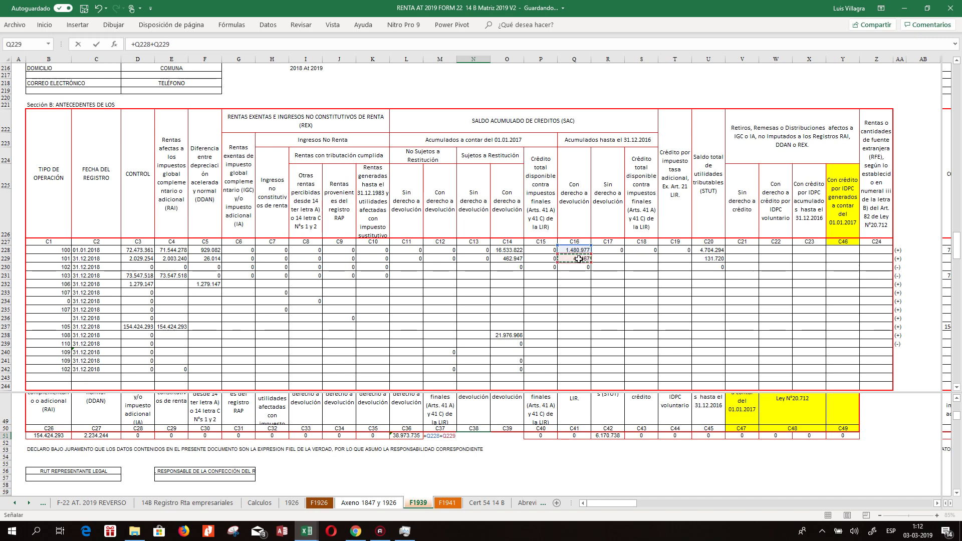
key("Return")
Set the C42 STUT total in R51 to the sum of the 2018 amounts, +U228+U229
left_click(607, 434)
type("+")
left_click(704, 250)
type("+")
left_click(711, 259)
key("Return")
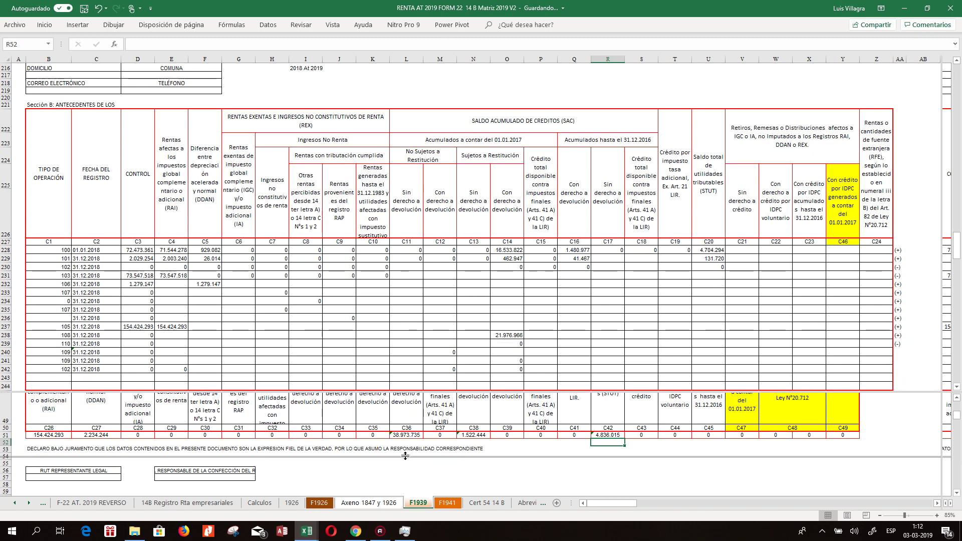
Examine the 2018 block's final summary in row 257 and the Tasa Efectiva del crédito del FUT cell in Sección C
left_click_drag(406, 455, 406, 456)
left_click(378, 379)
key("Down")
key("Down")
key("Down")
key("Down")
key("Down")
key("Down")
key("Down")
key("Down")
key("Down")
key("Down")
key("Down")
key("Down")
key("Down")
key("Down")
key("Down")
key("Down")
key("Up")
key("Up")
key("Up")
key("Up")
key("Up")
key("Up")
key("Up")
key("Up")
key("Up")
key("Up")
key("Up")
key("Right")
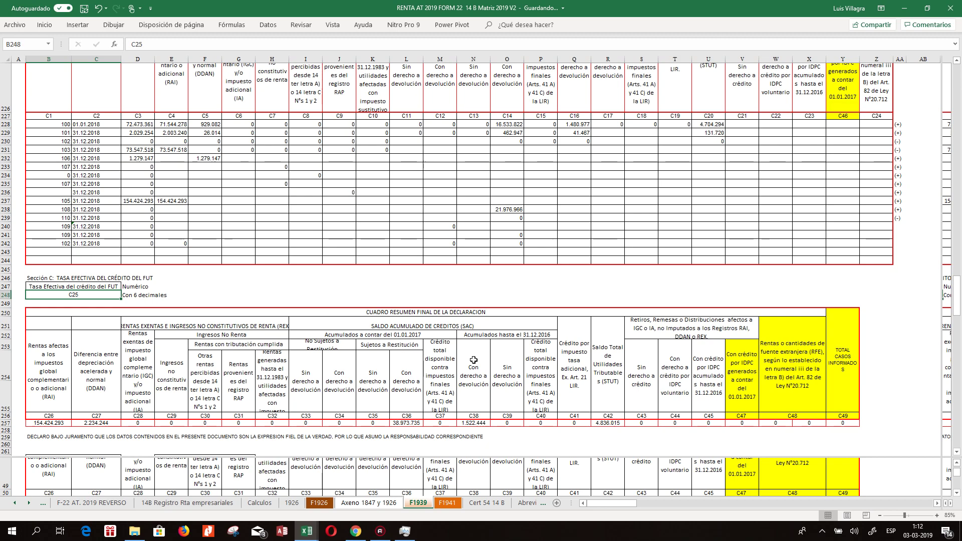
key("Down")
key("Up")
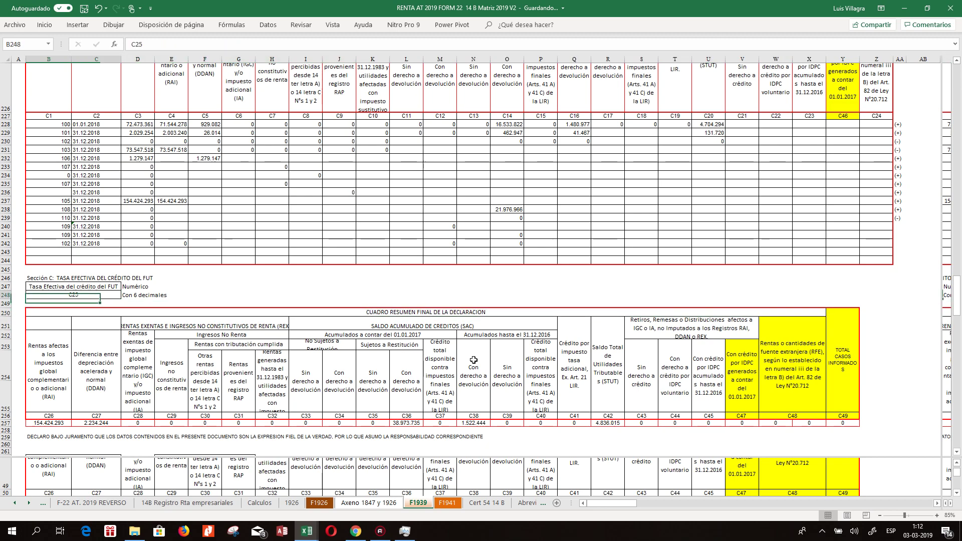
Check the summary formulas across row 257 of the 2018 block, from the C26 column to the C42 STUT total
key("Down")
key("Down")
key("Down")
key("Down")
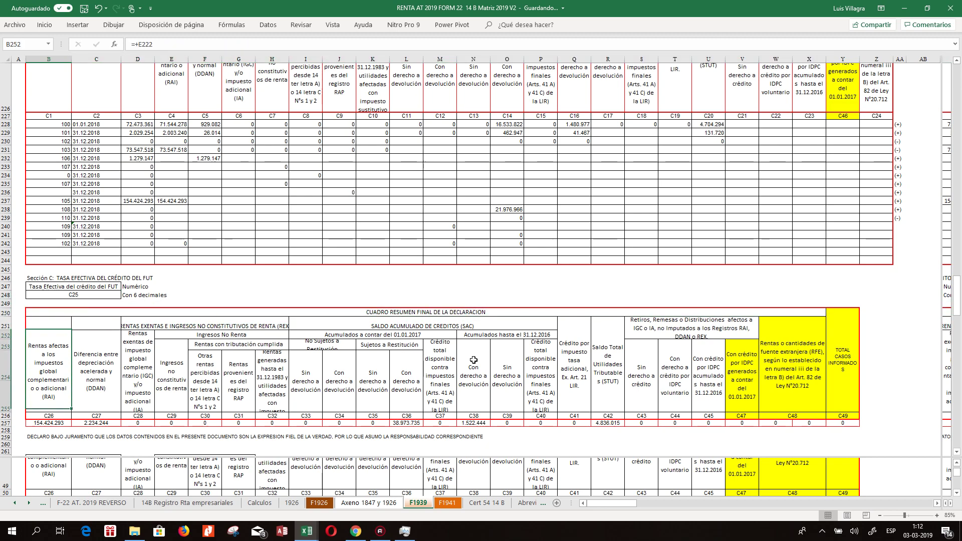
key("Right")
key("Right")
key("Right")
key("Right")
key("Right")
key("Right")
key("Right")
key("Right")
key("Right")
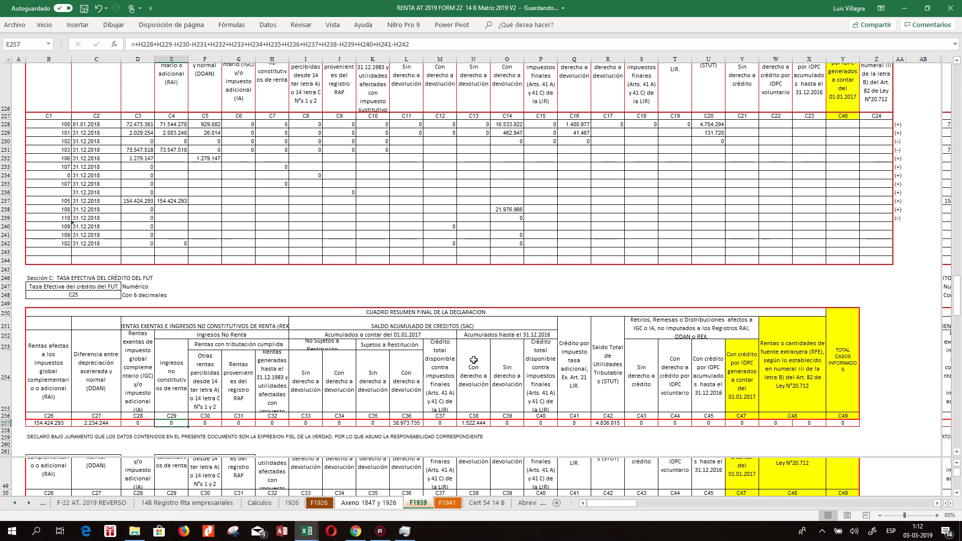
key("Right")
key("Right")
key("Right")
key("Right")
key("Right")
key("Right")
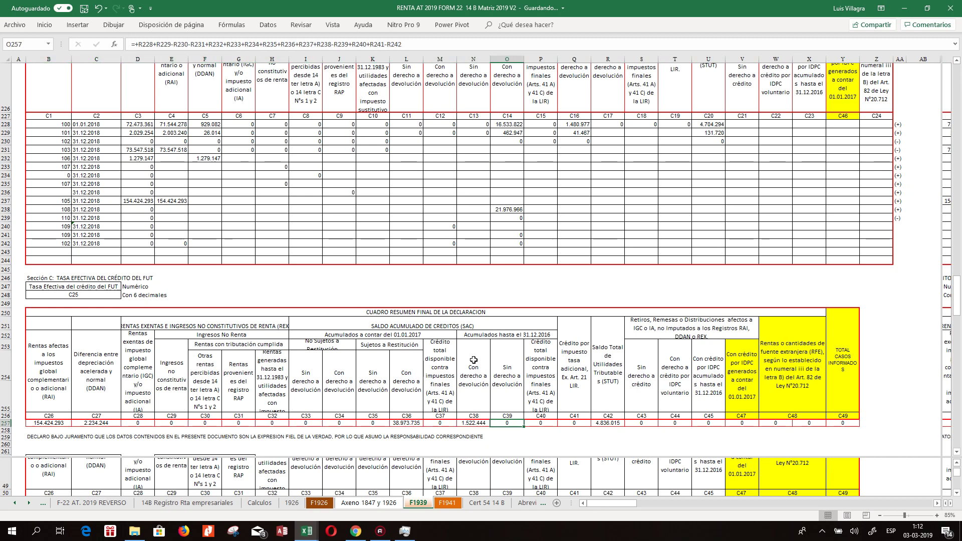
key("Right")
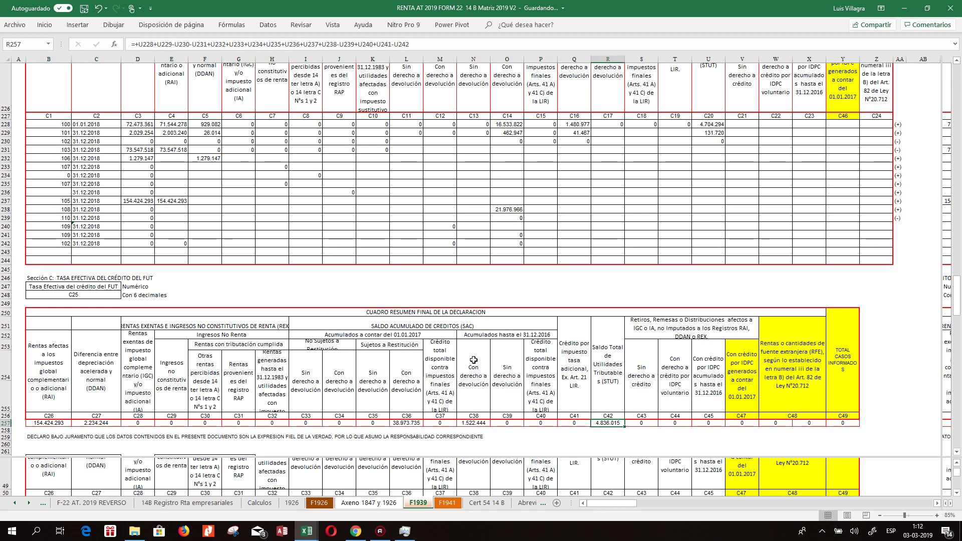
key("Left")
key("Left")
key("Left")
key("Left")
key("Left")
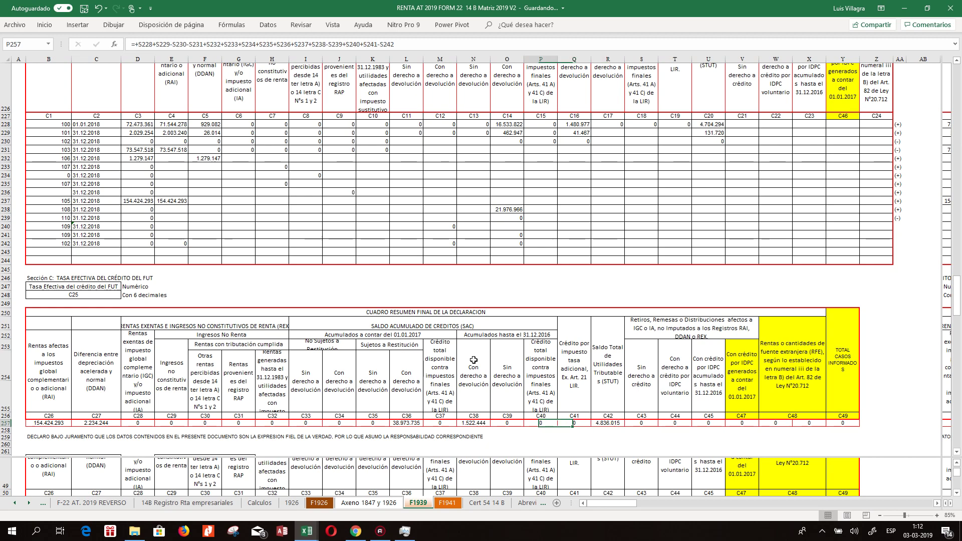
Review the 2018 block from the signature area below its summary up to the Sección B movements and headers
key("Down")
key("Down")
key("Down")
key("Down")
key("Down")
key("Down")
key("Down")
key("Down")
key("Down")
key("Down")
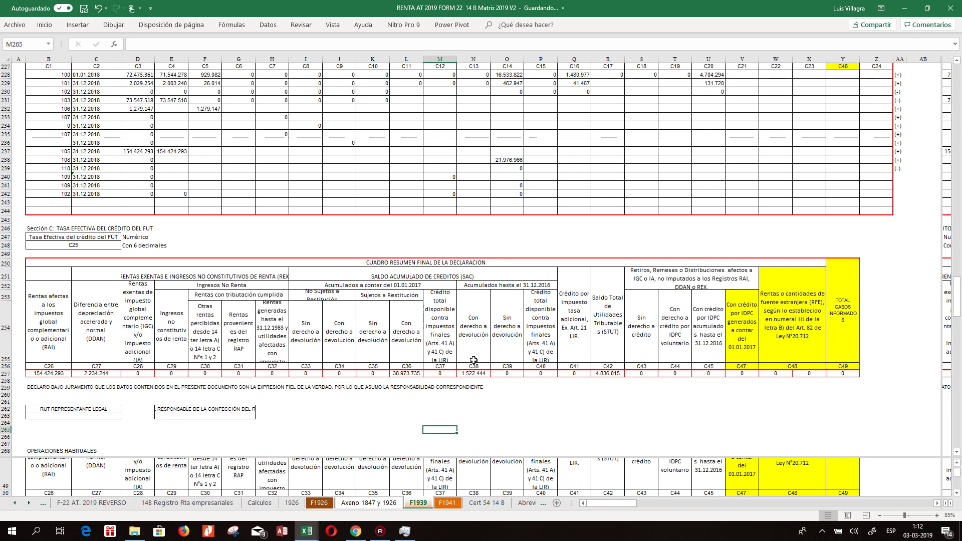
key("Up")
key("Up")
key("Up")
key("Up")
key("Up")
key("Up")
key("Up")
key("Up")
key("Up")
key("Up")
key("Up")
key("Up")
key("Up")
key("Up")
key("Up")
key("Up")
key("Up")
key("Up")
key("Up")
key("Up")
key("Up")
key("Up")
key("Up")
key("Up")
key("Up")
key("Up")
key("Up")
key("Up")
key("Up")
key("Up")
key("Up")
key("Up")
key("Up")
key("Up")
key("Up")
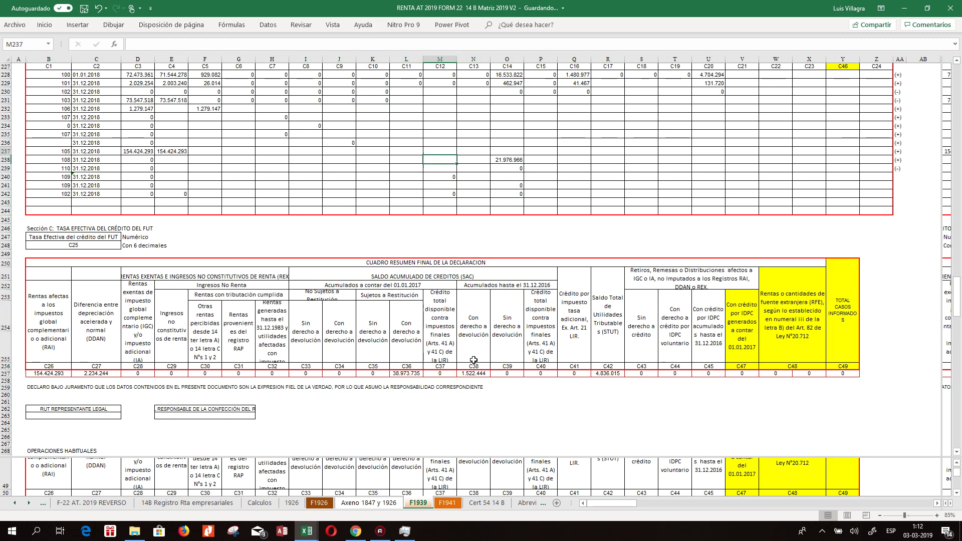
key("Up")
key("Up")
key("Up")
key("Up")
key("Up")
key("Up")
key("Up")
key("Up")
key("Up")
key("Up")
key("Up")
key("Up")
key("Up")
key("Up")
key("Up")
key("Up")
key("Up")
key("Up")
key("Up")
key("Up")
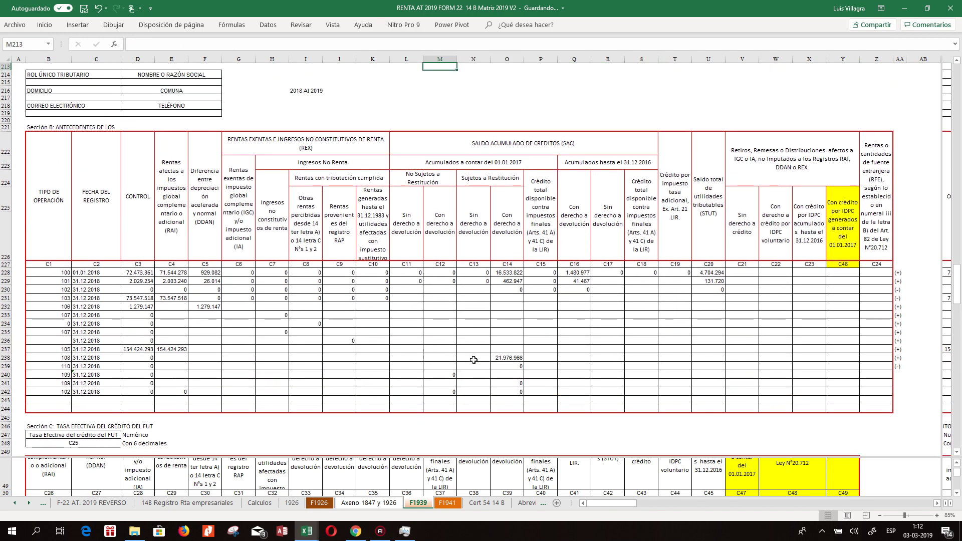
Return past the operation code instructions to the 2017 block's Sección B at the start of F1939 to review its movements
key("Up")
key("Up")
key("Up")
key("Up")
key("Up")
key("Up")
key("Up")
key("Up")
key("Up")
key("Up")
key("Up")
key("Up")
key("Up")
key("Up")
key("Up")
key("Up")
key("Up")
key("Up")
key("Up")
key("Up")
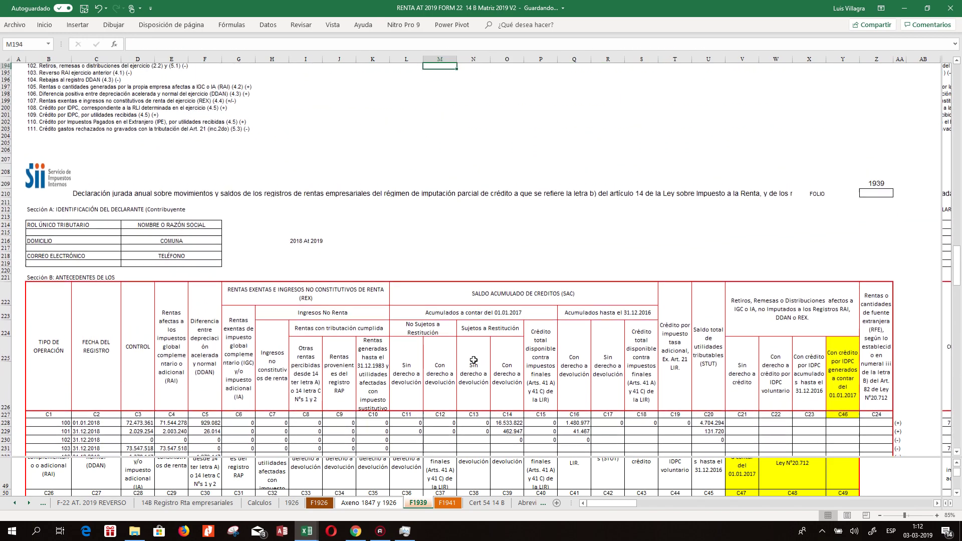
key("Up")
key("Up")
key("Up")
key("Up")
key("Up")
key("Up")
key("Up")
key("Up")
key("Up")
key("Up")
key("Up")
key("Up")
key("Up")
key("Up")
key("Up")
key("Up")
key("Up")
key("Up")
key("Up")
key("Up")
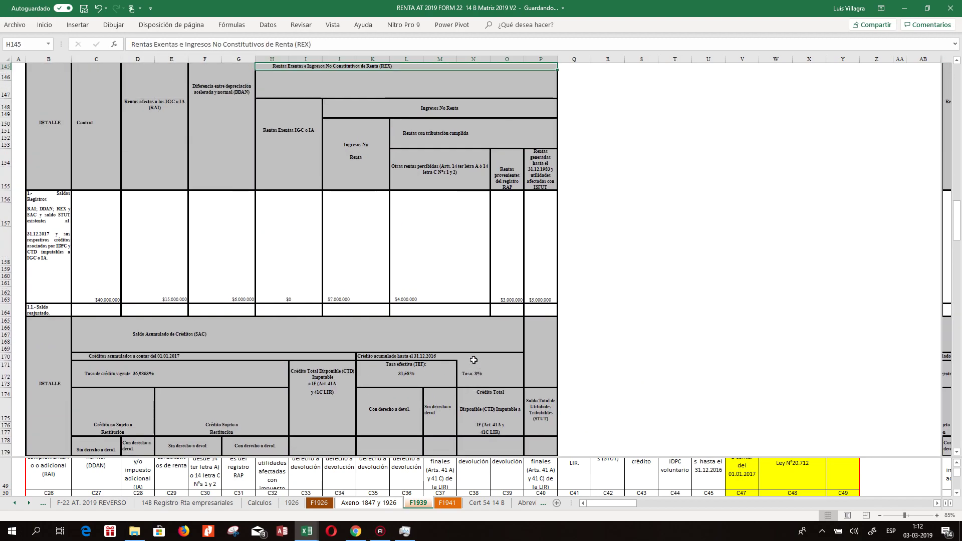
key("Up")
key("Up")
key("Up")
key("Up")
key("Up")
key("Up")
key("Up")
key("Up")
key("Up")
key("Up")
key("Up")
key("Up")
key("Up")
key("Up")
key("Up")
key("Up")
key("Up")
key("Up")
key("Up")
key("Up")
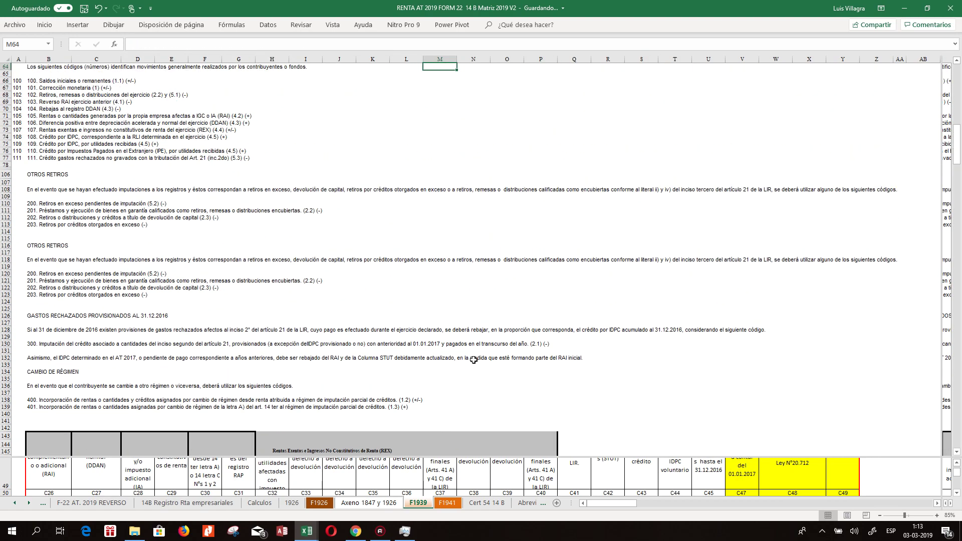
key("Up")
key("Up")
key("Up")
key("Up")
key("Up")
key("Up")
key("Up")
key("Up")
key("Up")
key("Up")
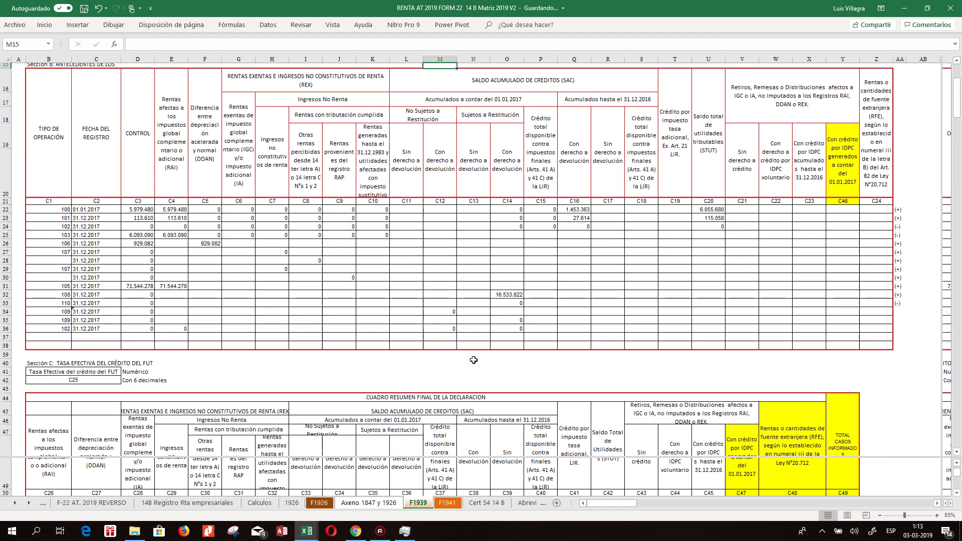
Review the 2017 block of F1939 from the Sección B headers up to the declarant identification in Sección A
key("Up")
key("Up")
key("Up")
key("Up")
key("Up")
key("Up")
key("Up")
key("Up")
key("Up")
key("Up")
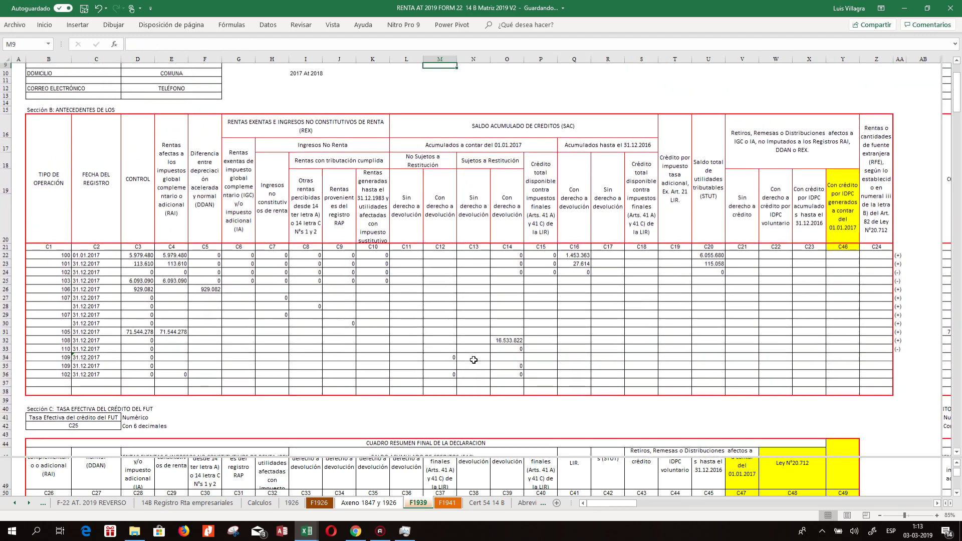
key("Up")
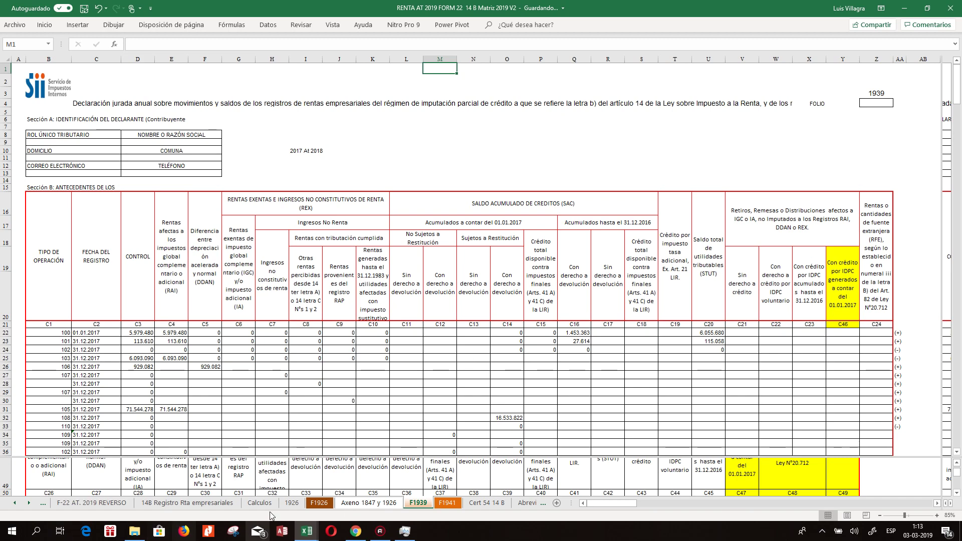
On the F1941 sheet, set both 31-05-2018 amounts in column C4 (cells E28 and E29) to 0
left_click(447, 502)
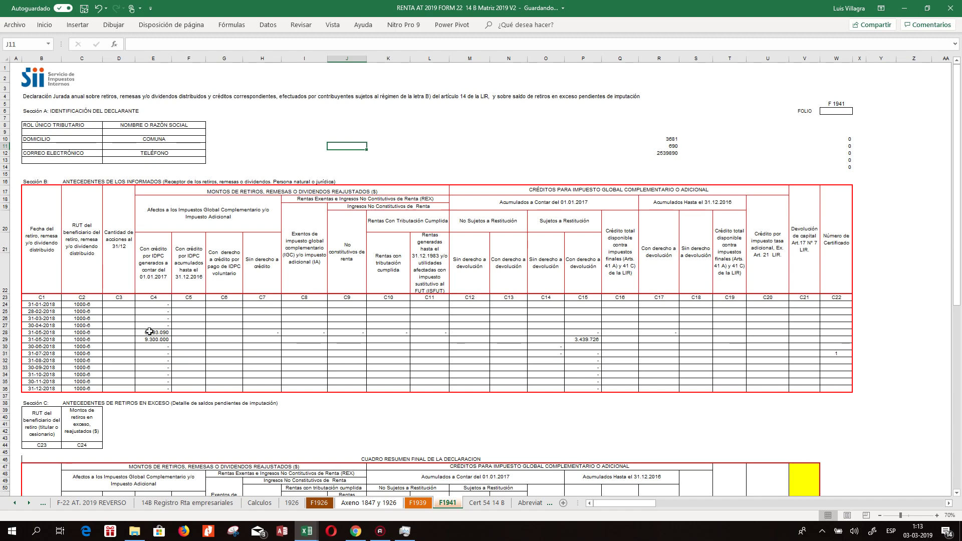
left_click_drag(149, 332, 149, 335)
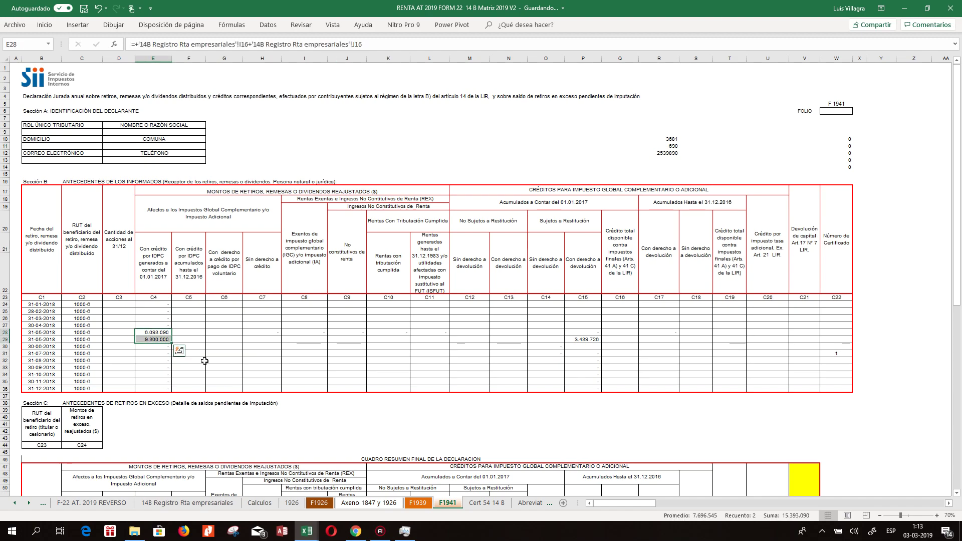
type("0")
key("Return")
type("0")
key("Return")
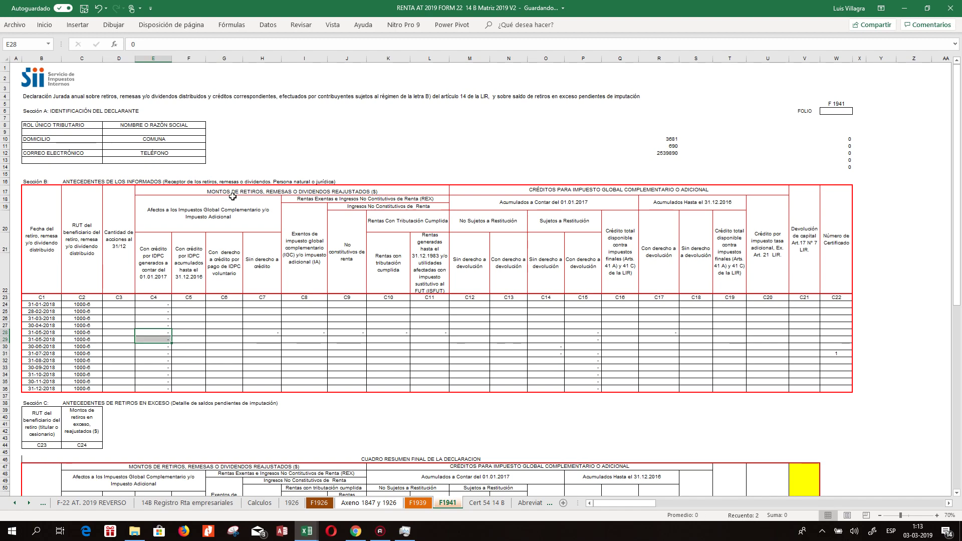
Clear the leftover values in W10:W16 above the F1941 Sección B table
left_click(843, 139)
left_click_drag(843, 140, 840, 180)
key("Delete")
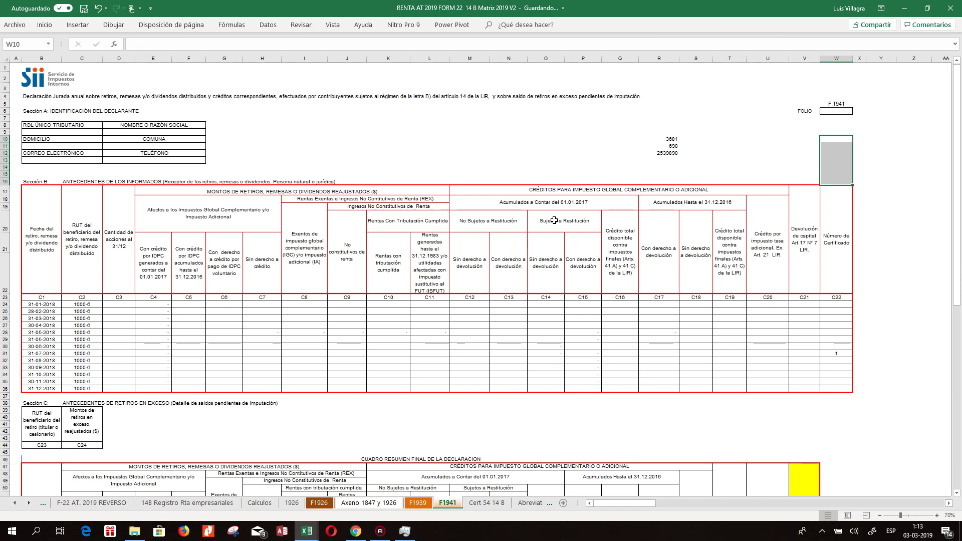
left_click(214, 299)
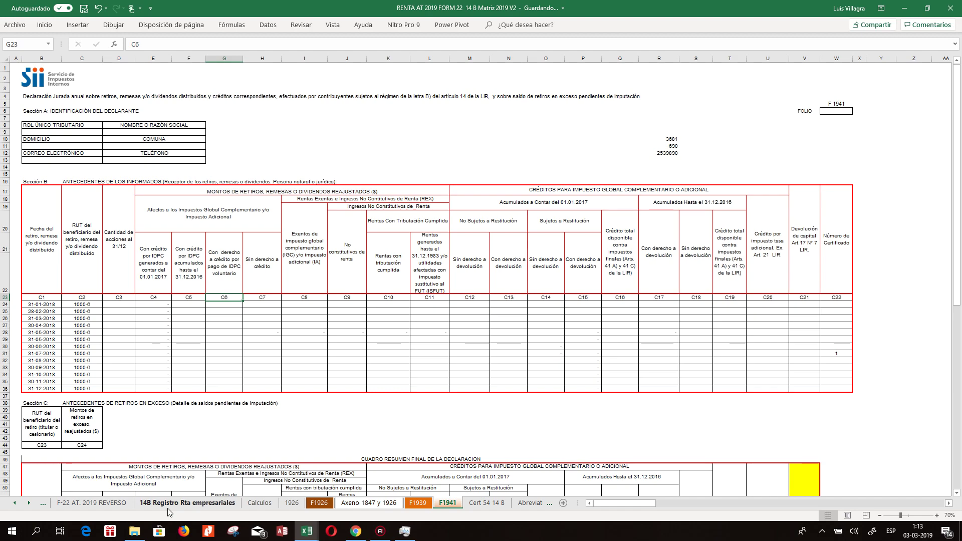
On the Cert 54 14 B sheet, replace the Factor Actualización formulas with 0 for the months from Mayo to Diciembre
left_click(480, 503)
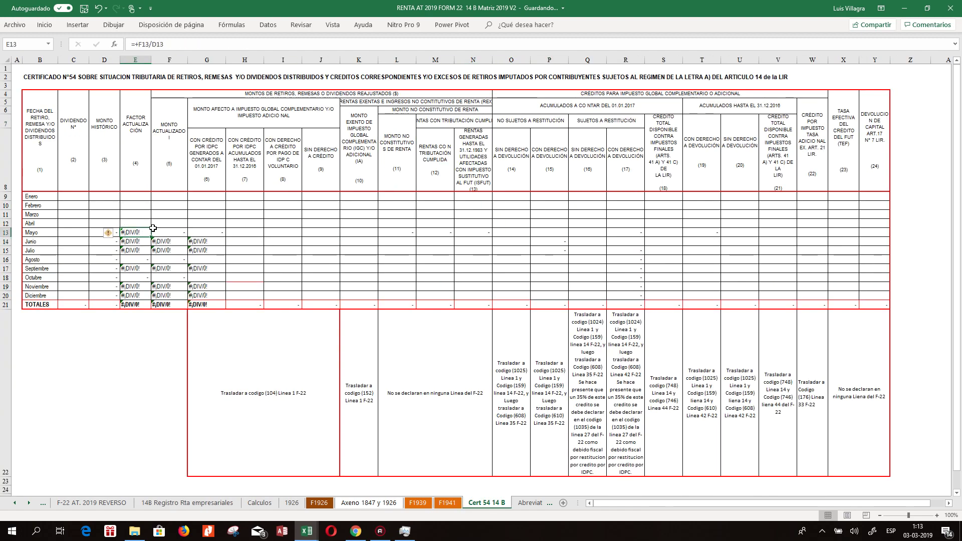
type("0")
key("Return")
key("Return")
key("Return")
type("0")
key("Return")
key("Return")
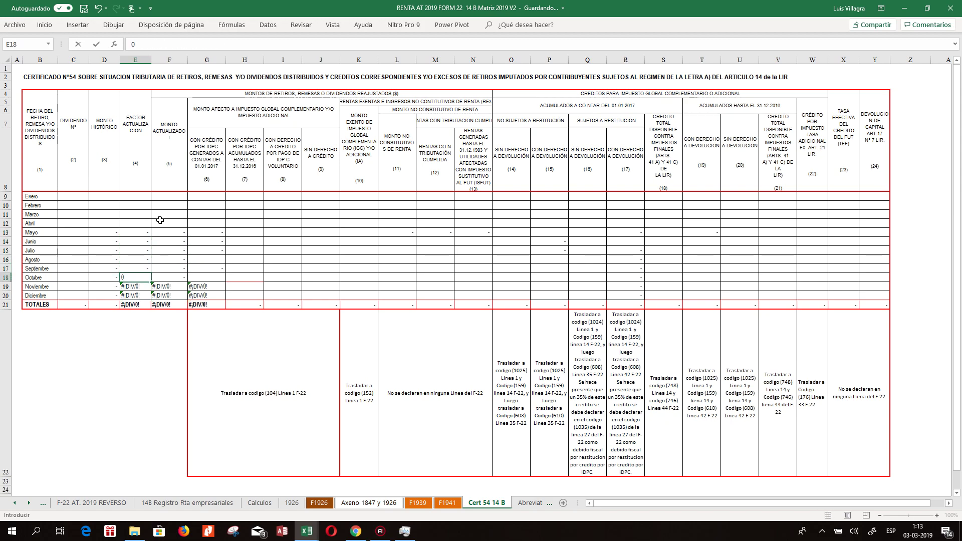
type("0")
key("Return")
type("0")
key("Up")
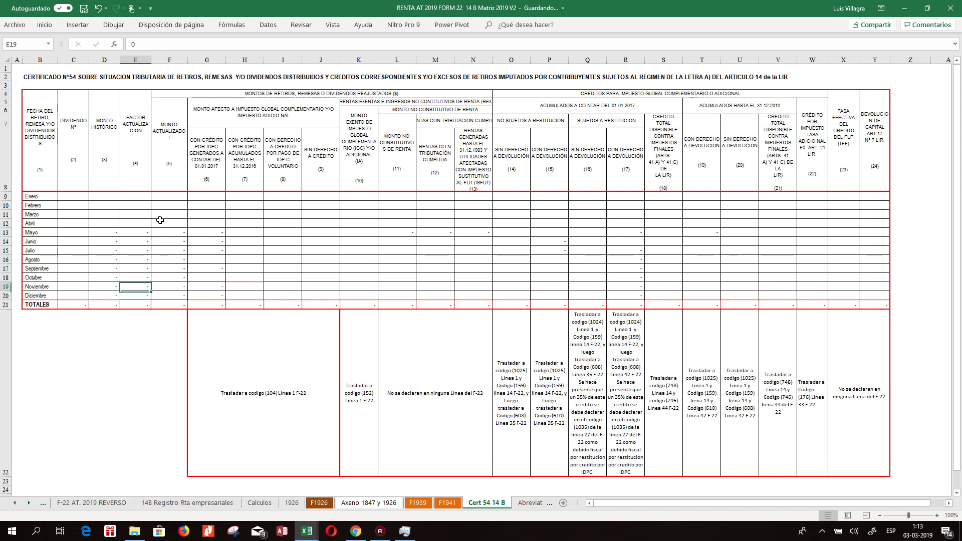
Go back up the column (6) amounts of certificate 54 to cell G1 at the start of the sheet
key("Right")
key("Right")
key("Up")
key("Up")
key("Up")
key("Up")
key("Up")
key("Up")
key("Up")
key("Up")
key("Up")
key("Up")
key("Up")
key("Up")
key("Up")
key("Up")
key("Up")
key("Up")
key("Up")
key("Up")
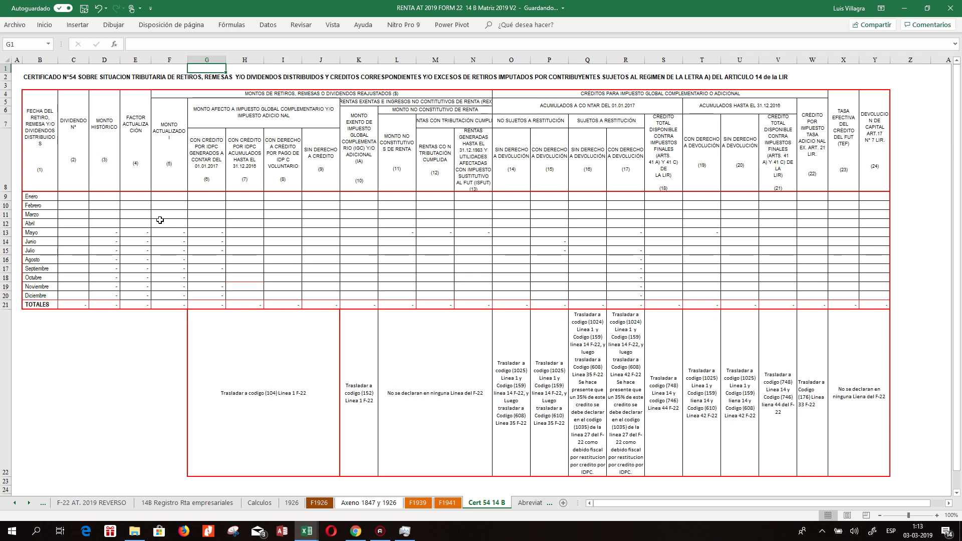